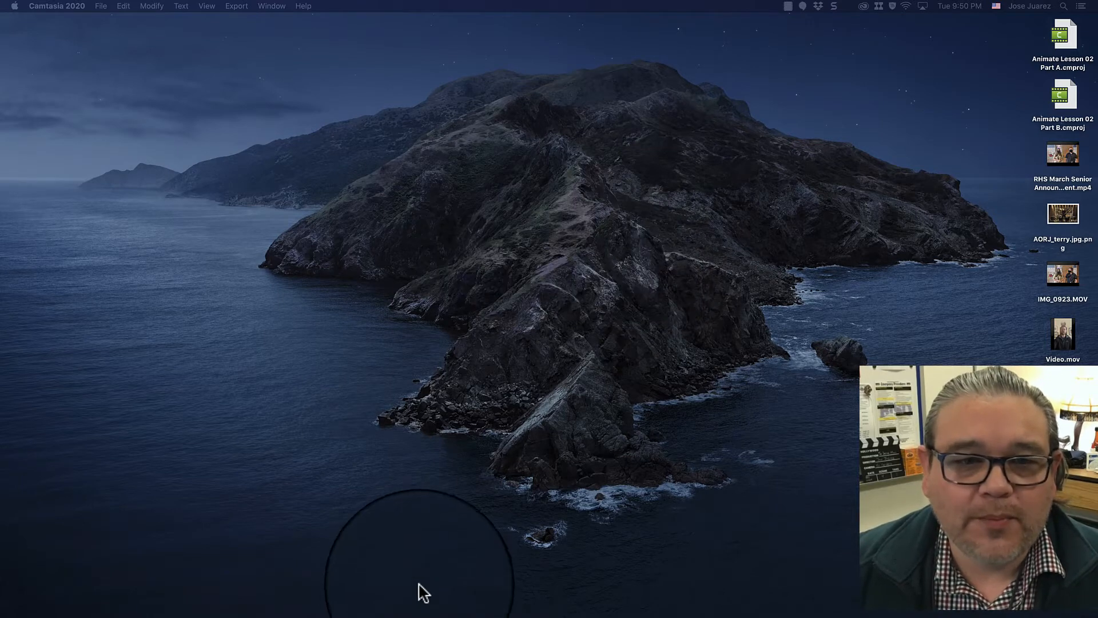
- Launch Animate and open 02_workingcopy.fla from the recent files list
{"action": "mouse_move", "coordinate": [421, 615]}
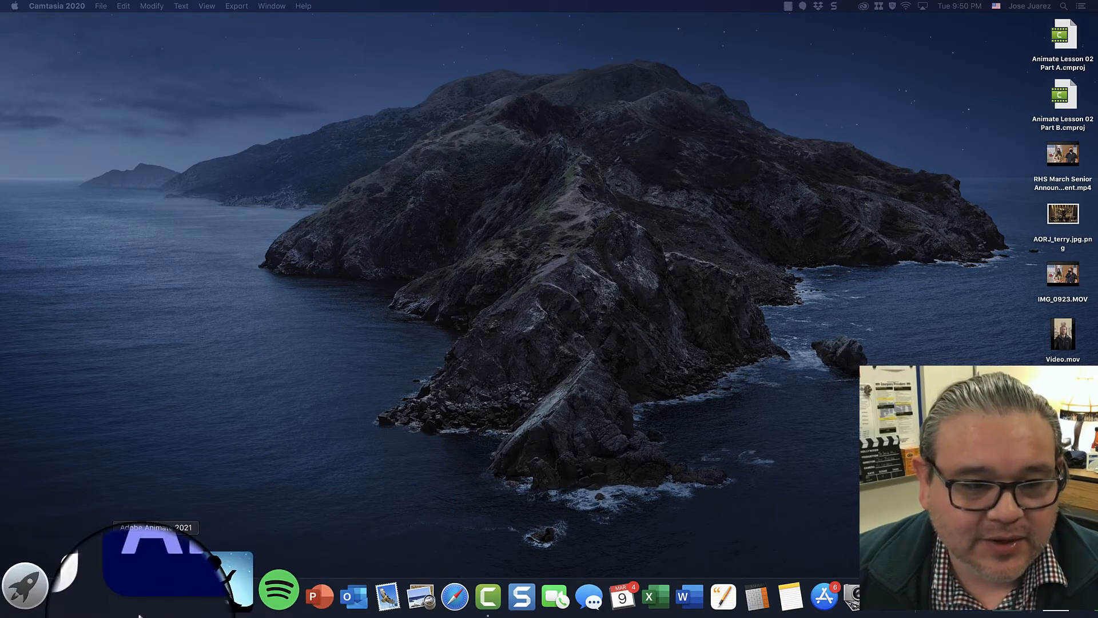
{"action": "left_click", "coordinate": [144, 601]}
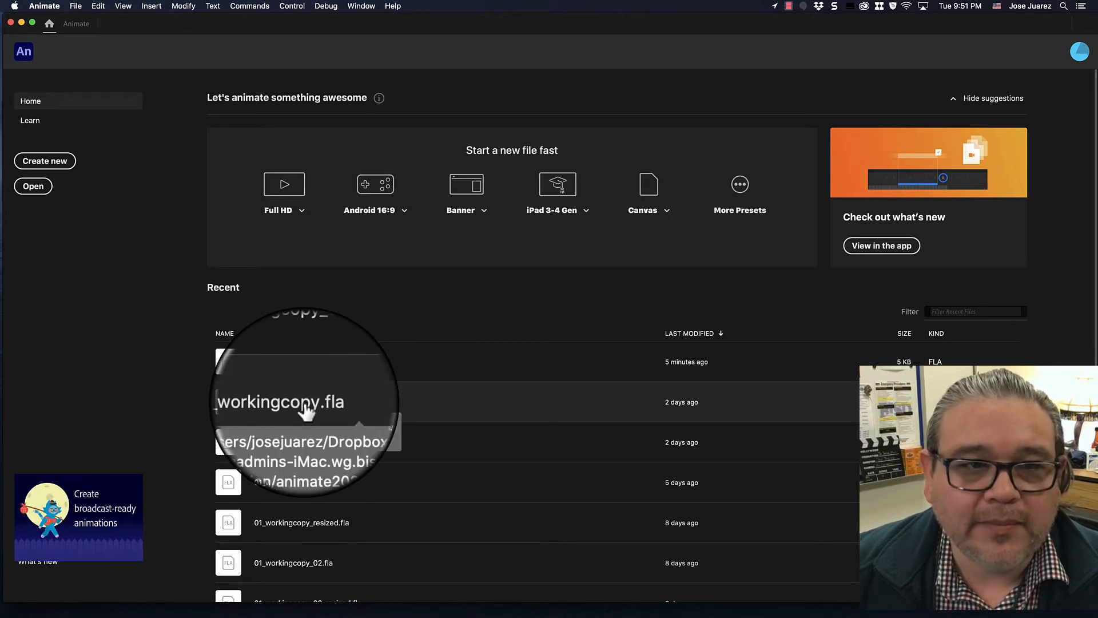
{"action": "left_click", "coordinate": [305, 402]}
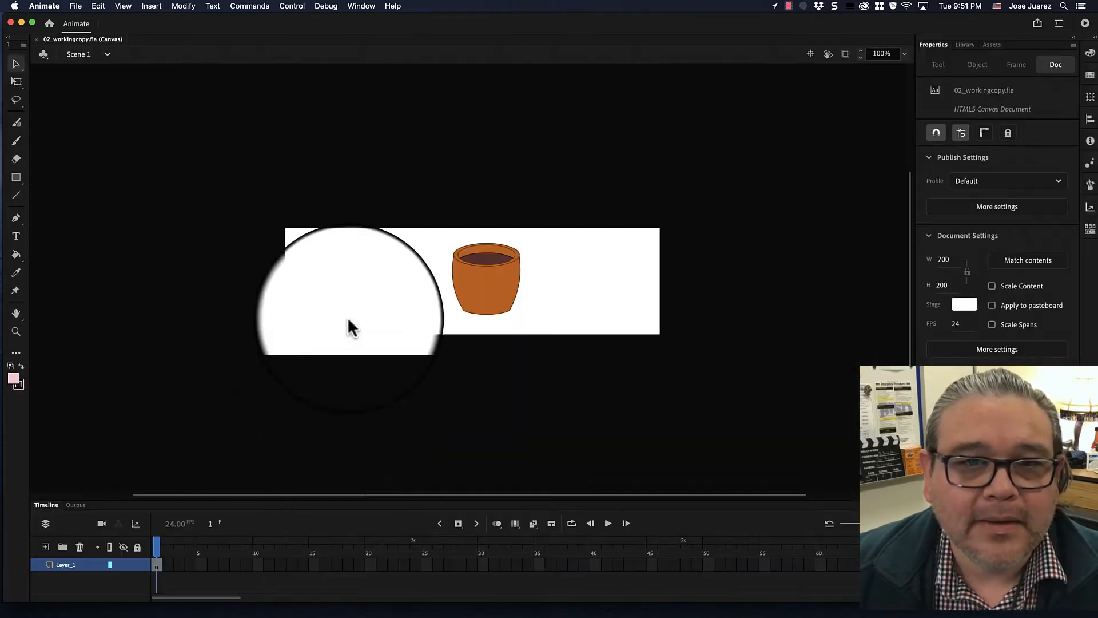
- Zoom the stage to 400% to view the pot drawing up close
{"action": "left_click", "coordinate": [878, 53]}
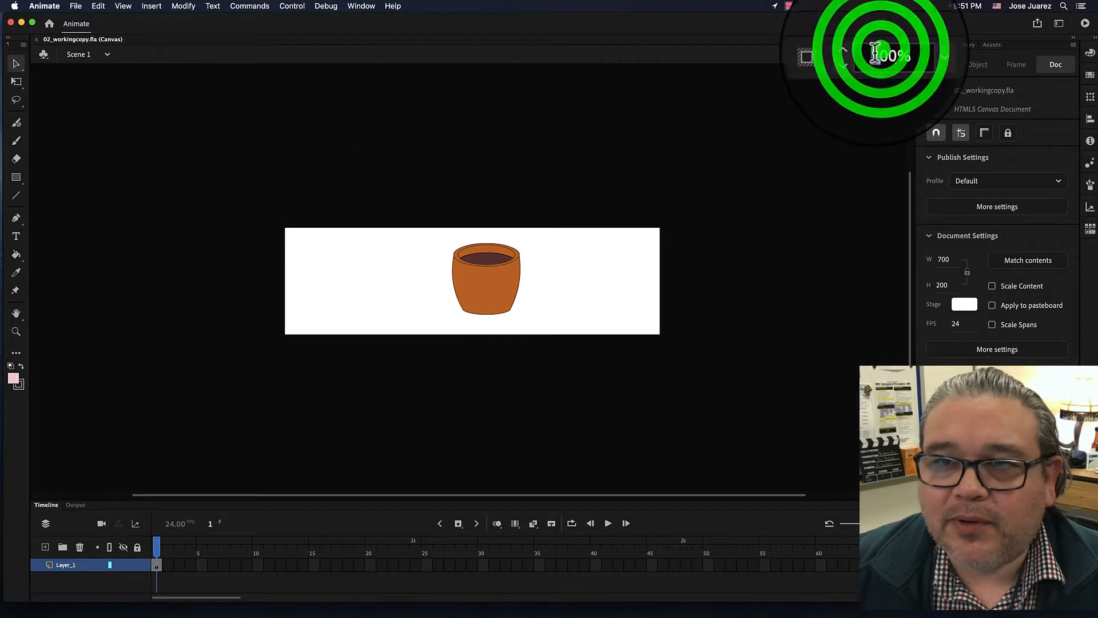
{"action": "left_click", "coordinate": [880, 54]}
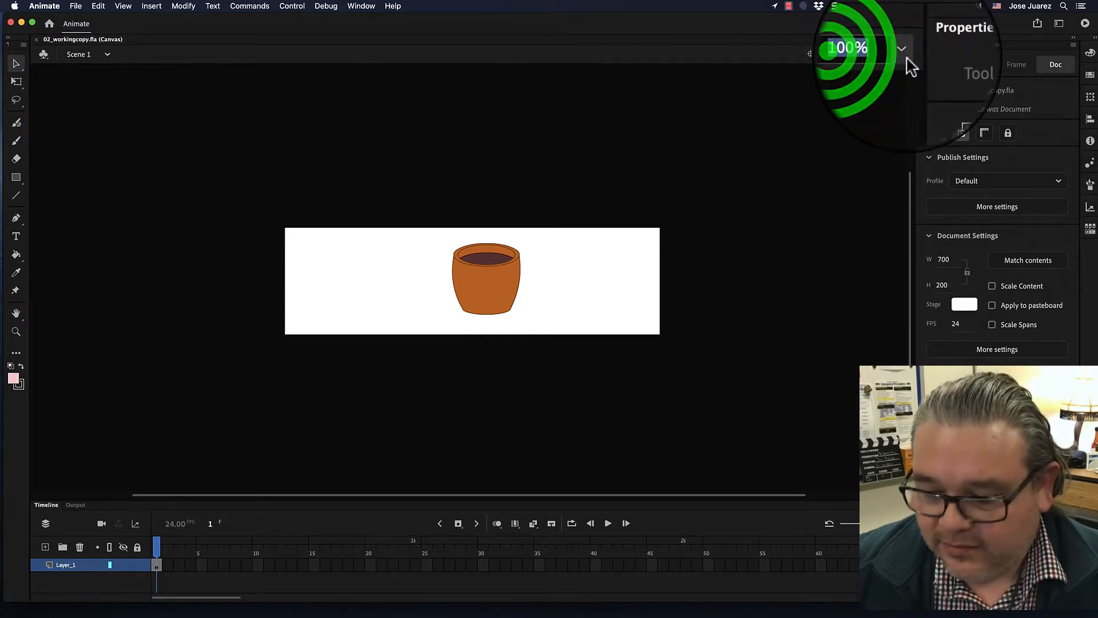
{"action": "type", "text": "400"}
{"action": "key", "text": "Return"}
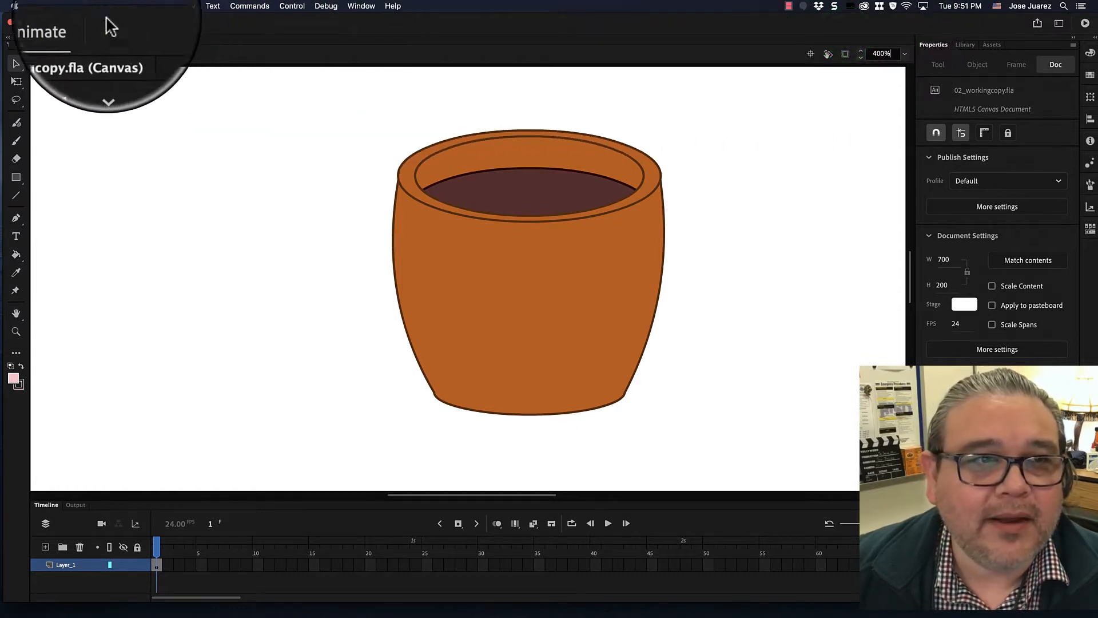
{"action": "left_click", "coordinate": [85, 16]}
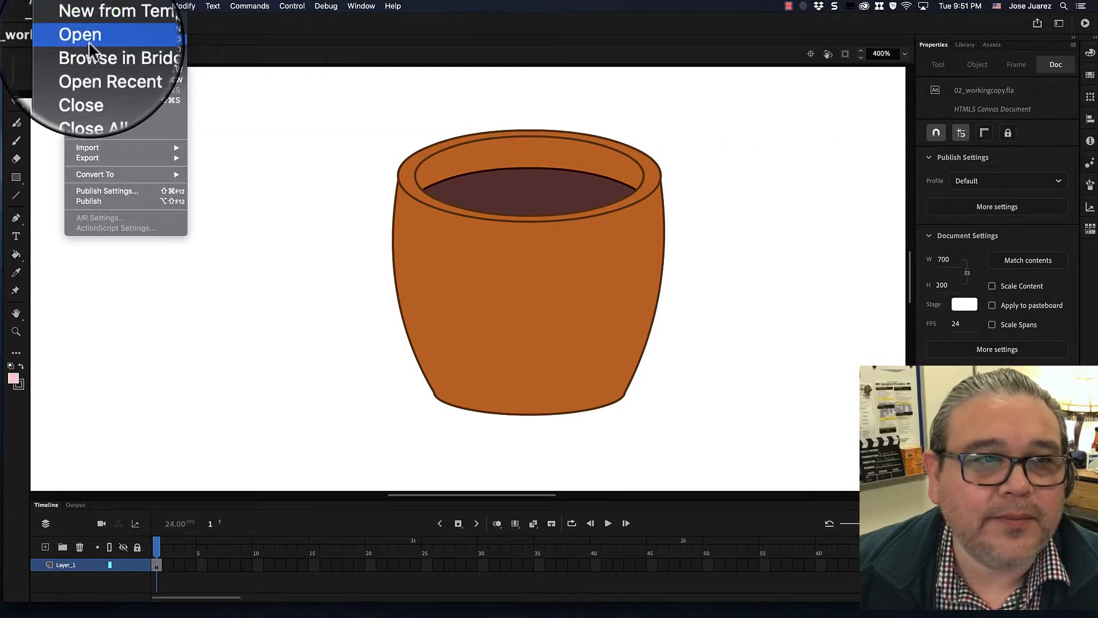
{"action": "left_click", "coordinate": [88, 41]}
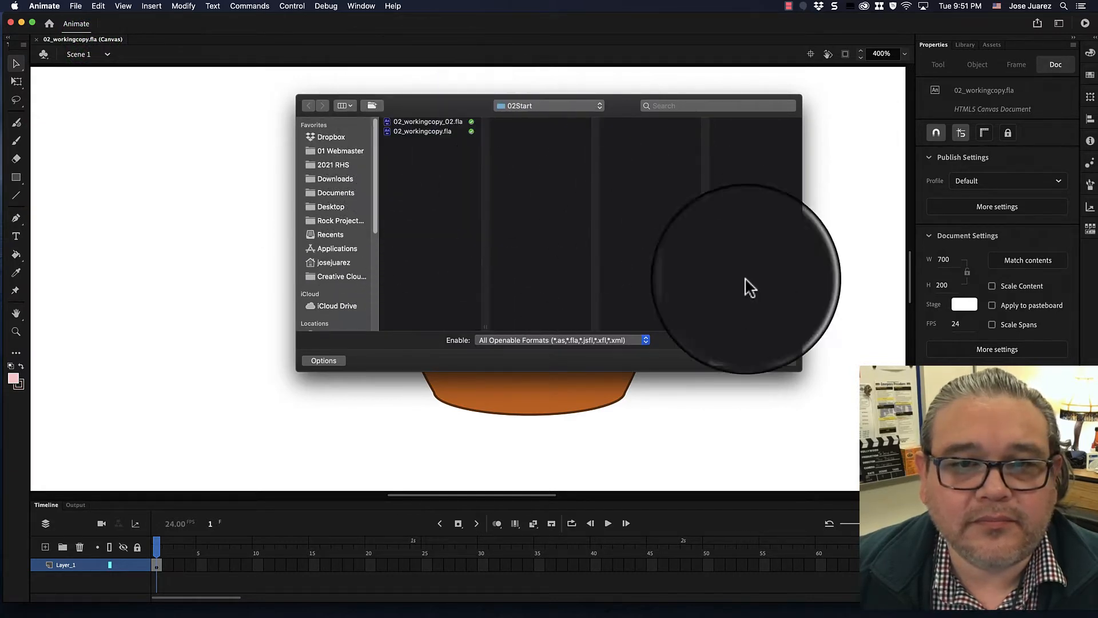
{"action": "left_click", "coordinate": [731, 350]}
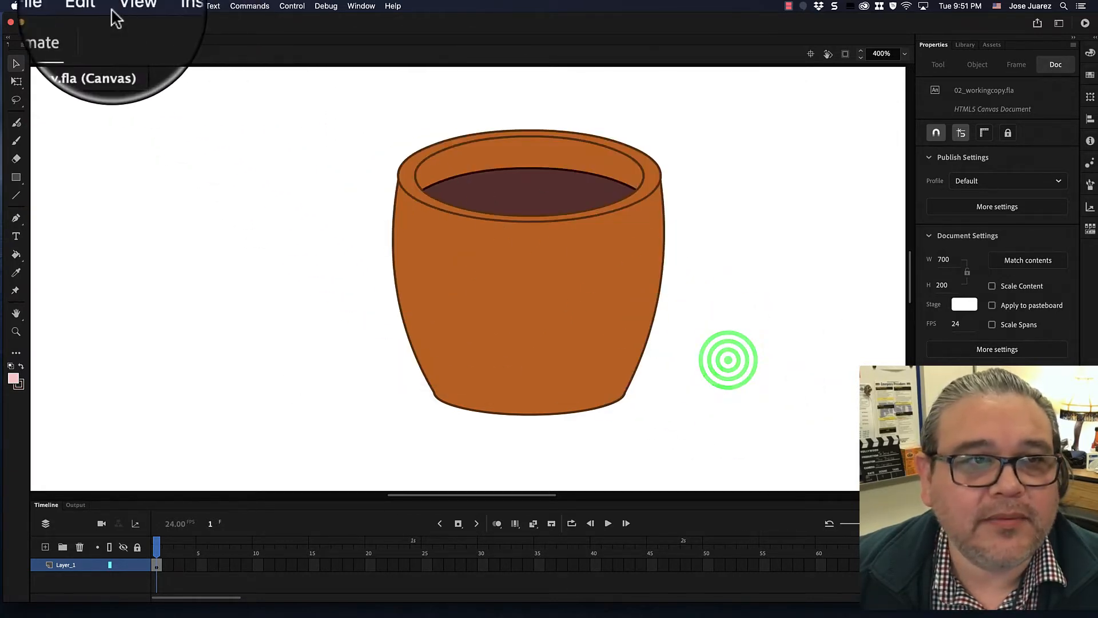
- Open 02End.fla from the Lesson02 02End folder
{"action": "left_click", "coordinate": [76, 6]}
{"action": "left_click", "coordinate": [99, 40]}
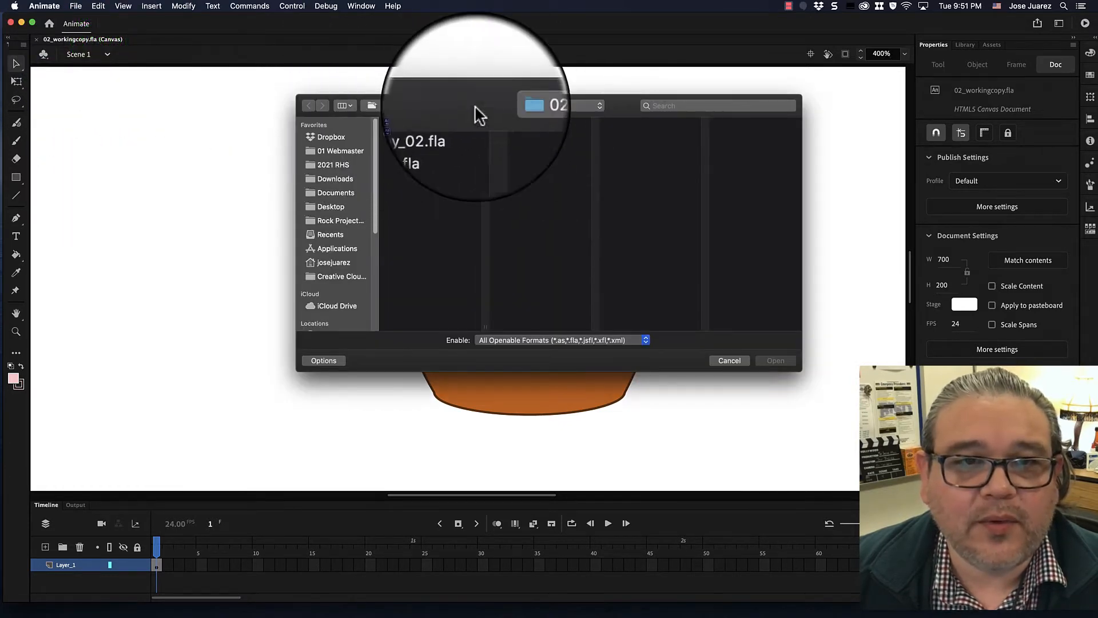
{"action": "left_click", "coordinate": [528, 109]}
{"action": "left_click", "coordinate": [522, 126]}
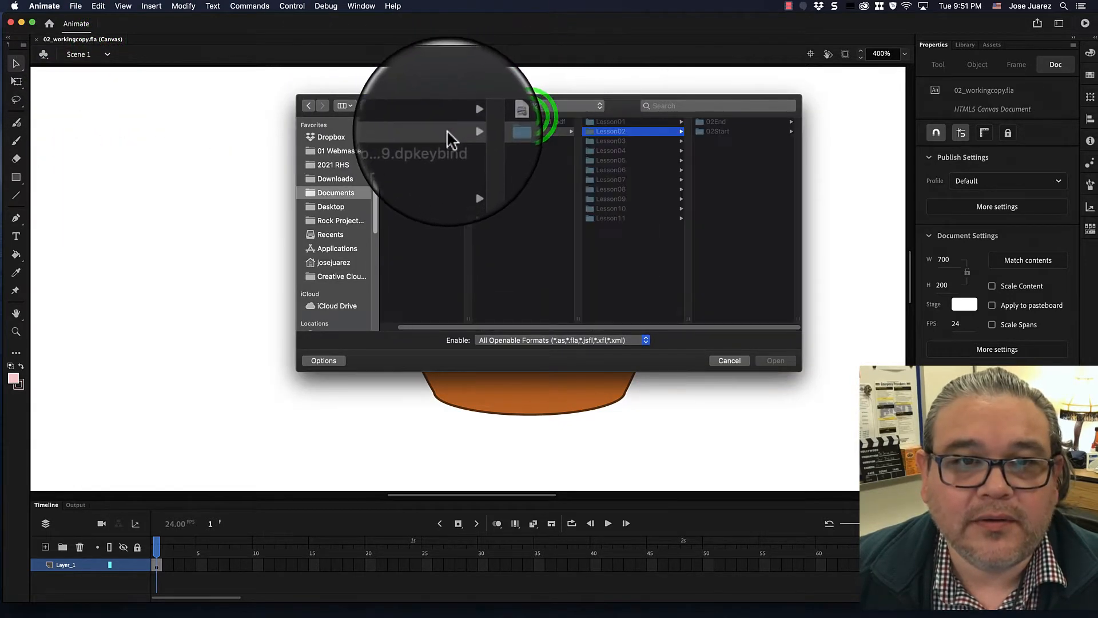
{"action": "left_click", "coordinate": [709, 119]}
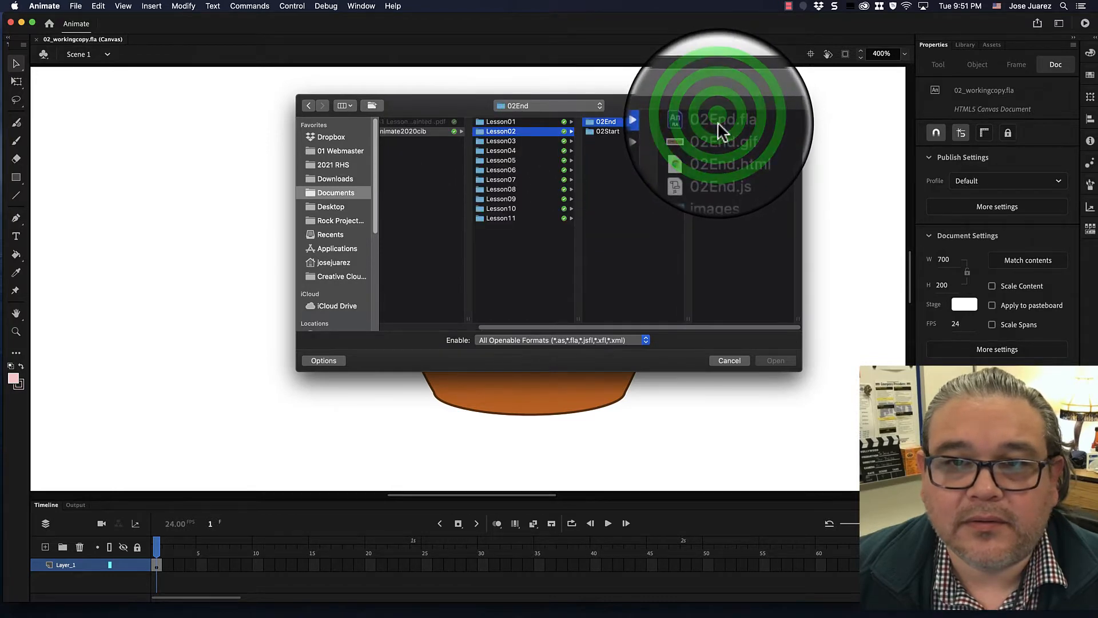
{"action": "left_click", "coordinate": [719, 123]}
{"action": "left_click", "coordinate": [776, 360]}
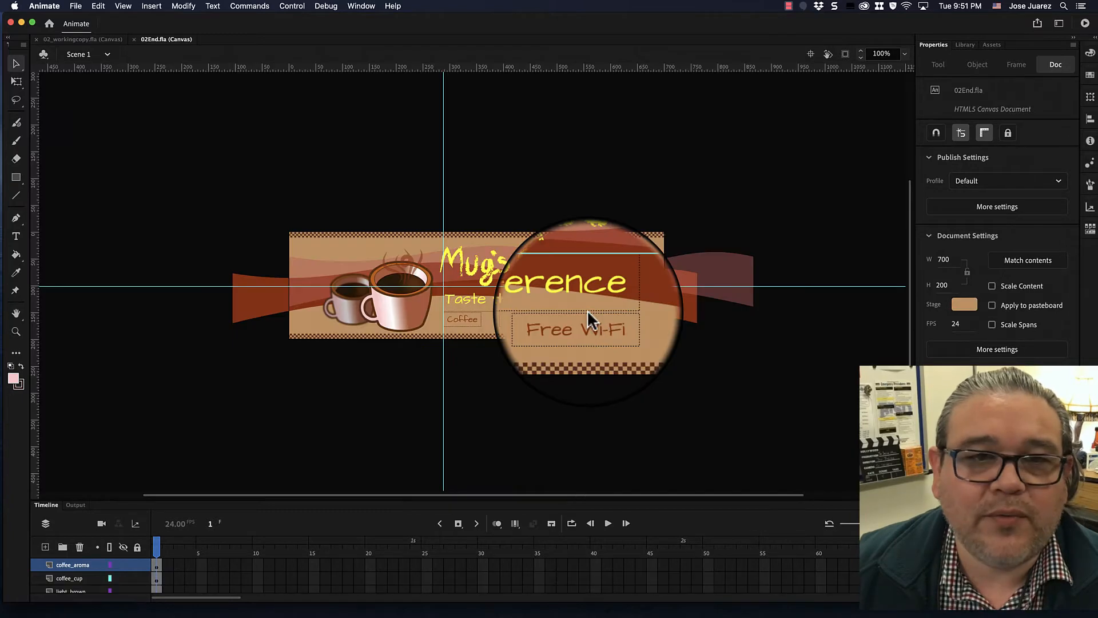
- Zoom the finished banner to 300% and scroll across it to examine the coffee cups
{"action": "scroll", "coordinate": [858, 74], "scroll_direction": "down", "scroll_amount": 2}
{"action": "left_click_drag", "start_coordinate": [873, 54], "coordinate": [910, 61]}
{"action": "type", "text": "300"}
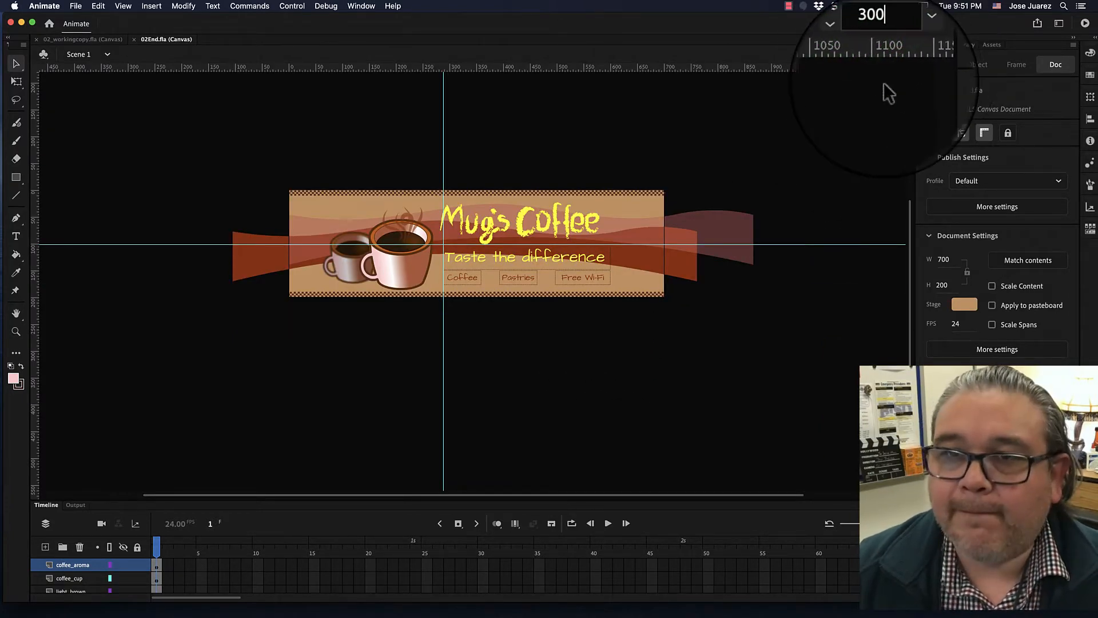
{"action": "key", "text": "Return"}
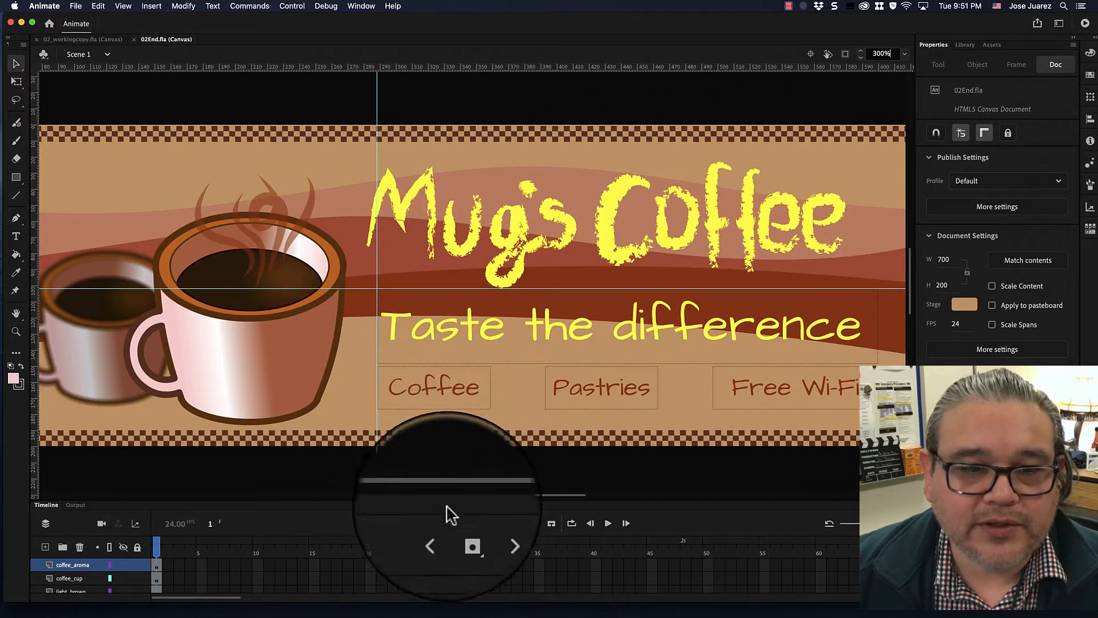
{"action": "left_click_drag", "start_coordinate": [448, 495], "coordinate": [410, 495]}
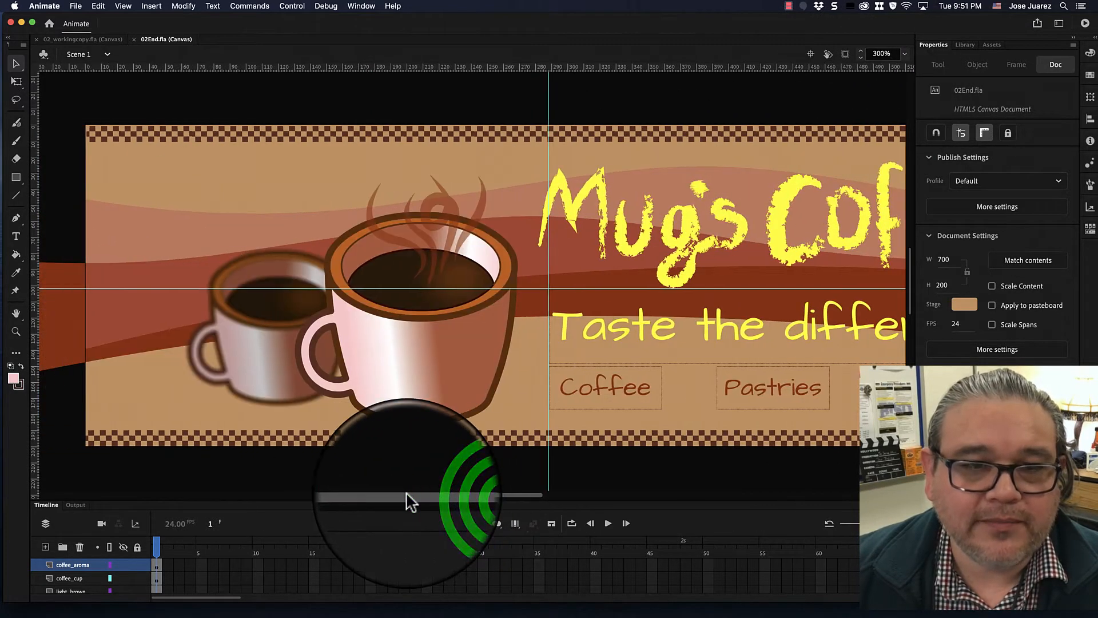
- Switch between the two document tabs, returning to 02_workingcopy.fla
{"action": "left_click", "coordinate": [85, 39]}
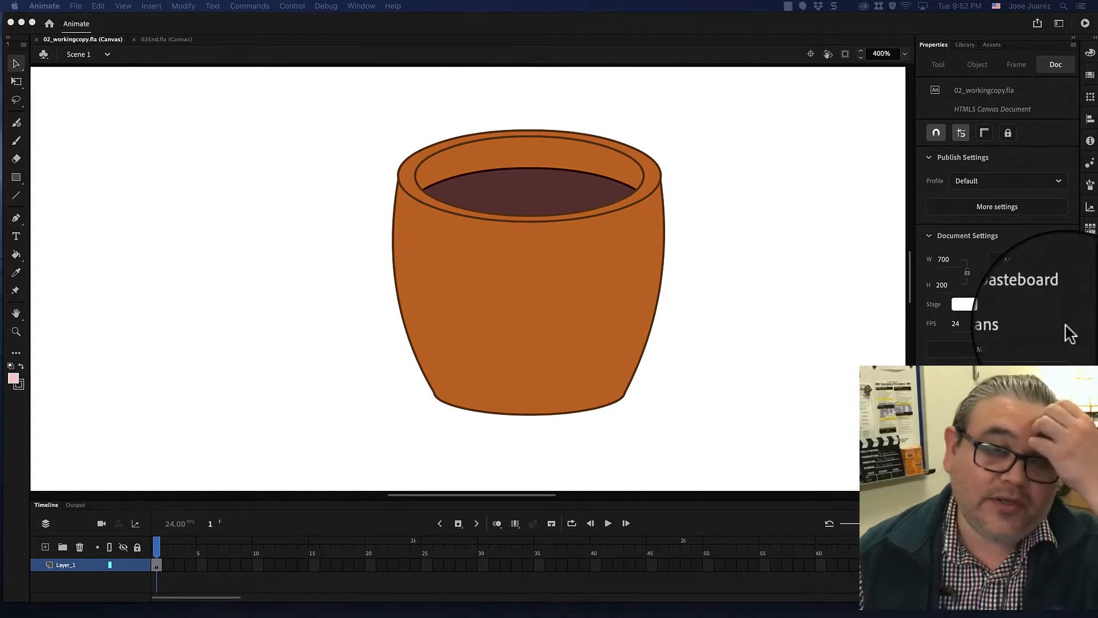
{"action": "left_click", "coordinate": [164, 40]}
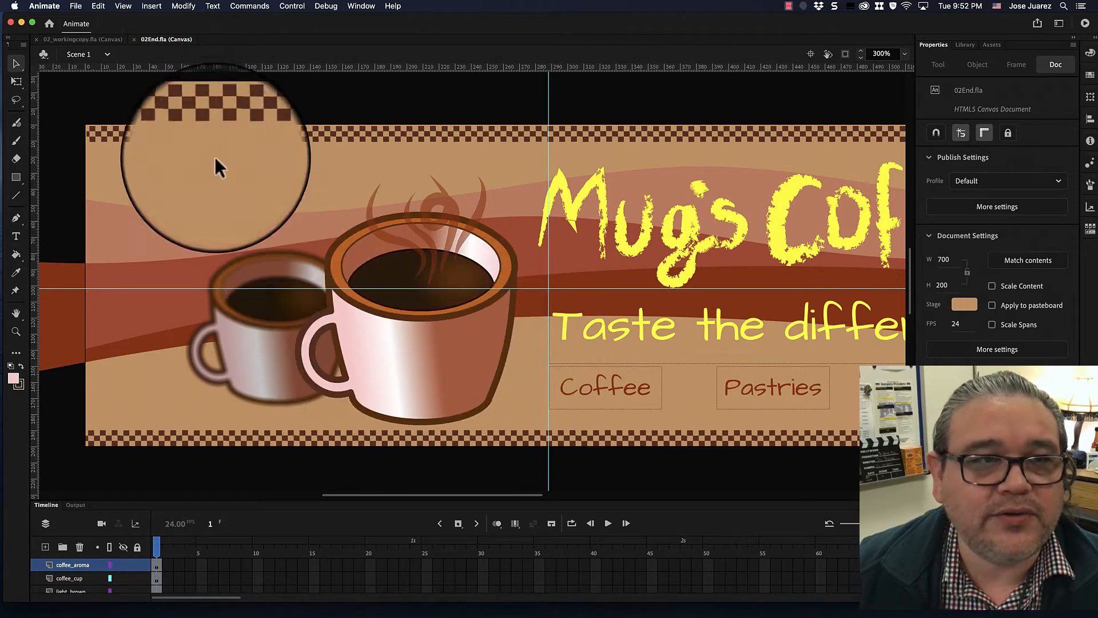
{"action": "left_click", "coordinate": [82, 39]}
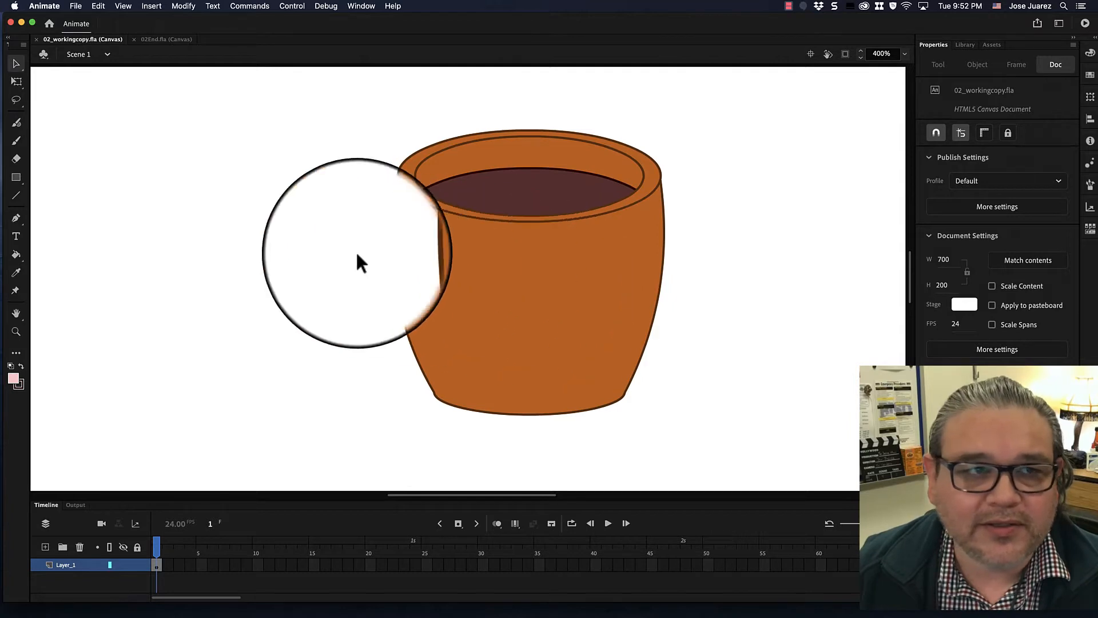
- Select the pot body's fill with the Selection tool
{"action": "left_click", "coordinate": [16, 63]}
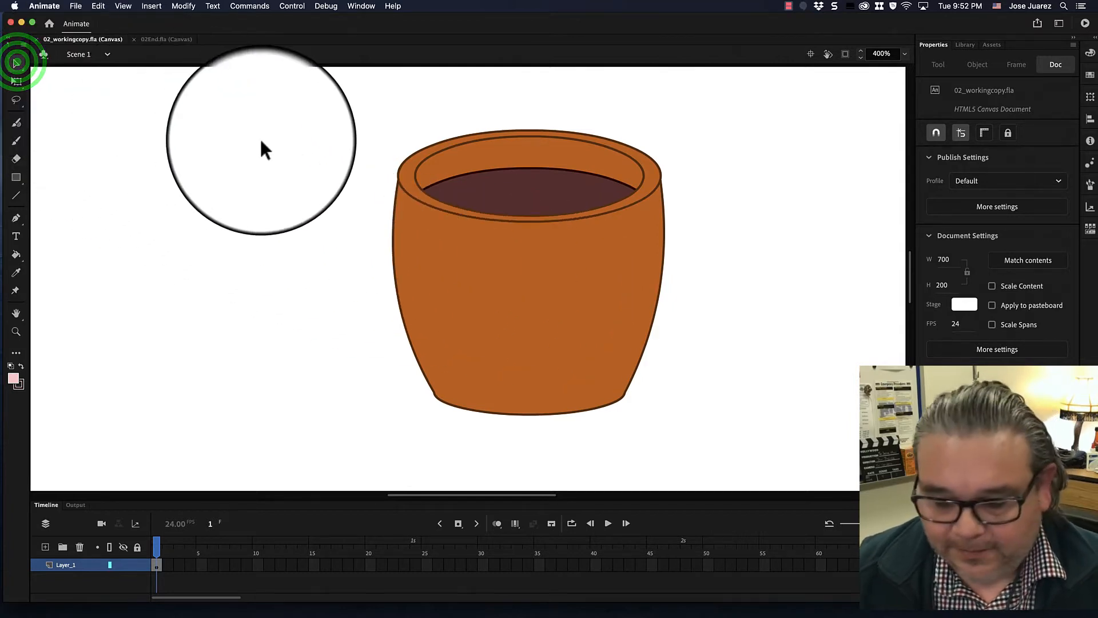
{"action": "left_click", "coordinate": [544, 286]}
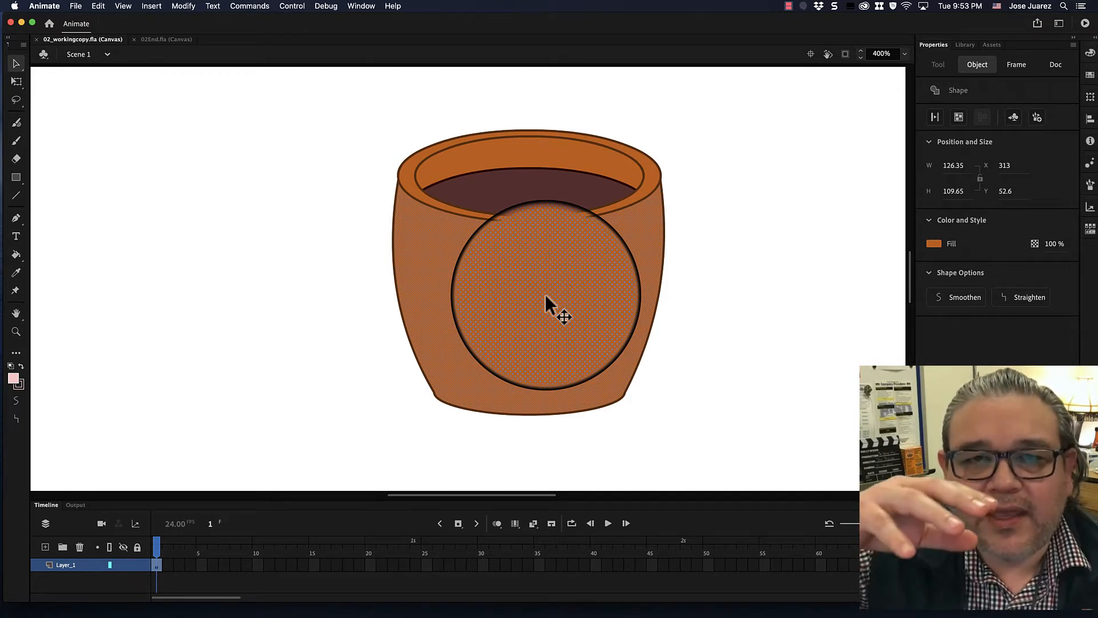
{"action": "left_click_drag", "start_coordinate": [544, 294], "coordinate": [1089, 361]}
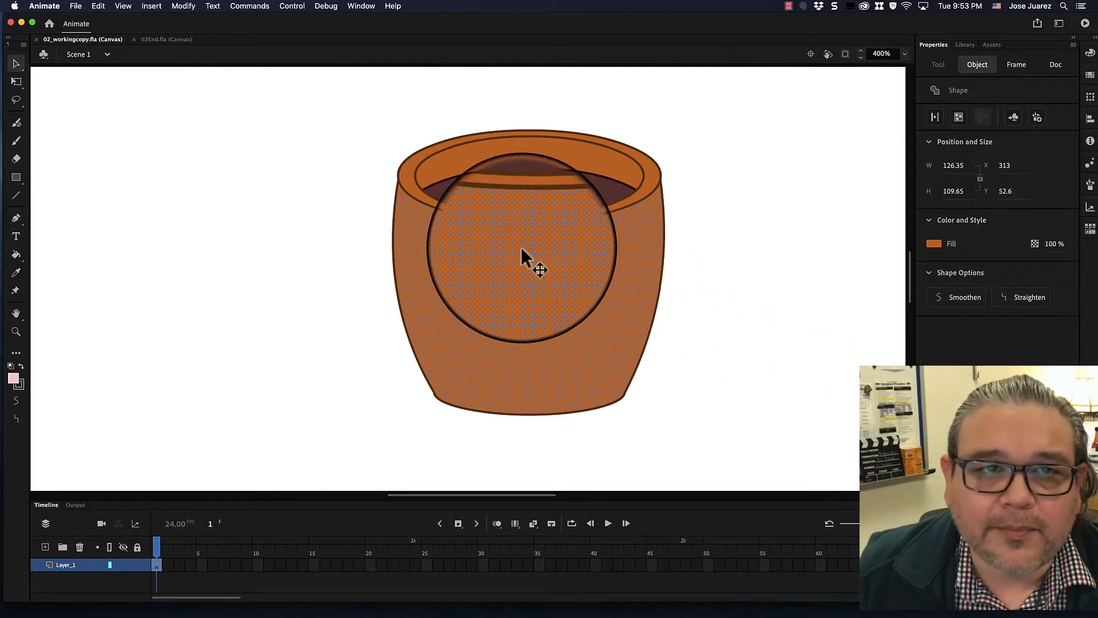
- Open the Color panel and change the pot body's fill type to Linear gradient
{"action": "left_click", "coordinate": [361, 5]}
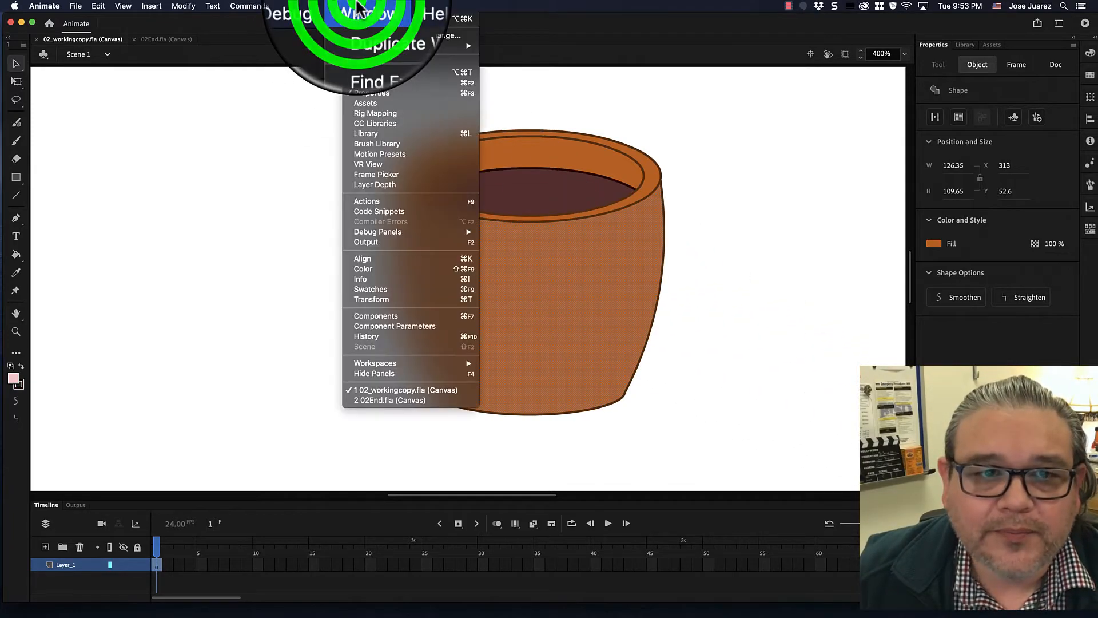
{"action": "left_click", "coordinate": [403, 269]}
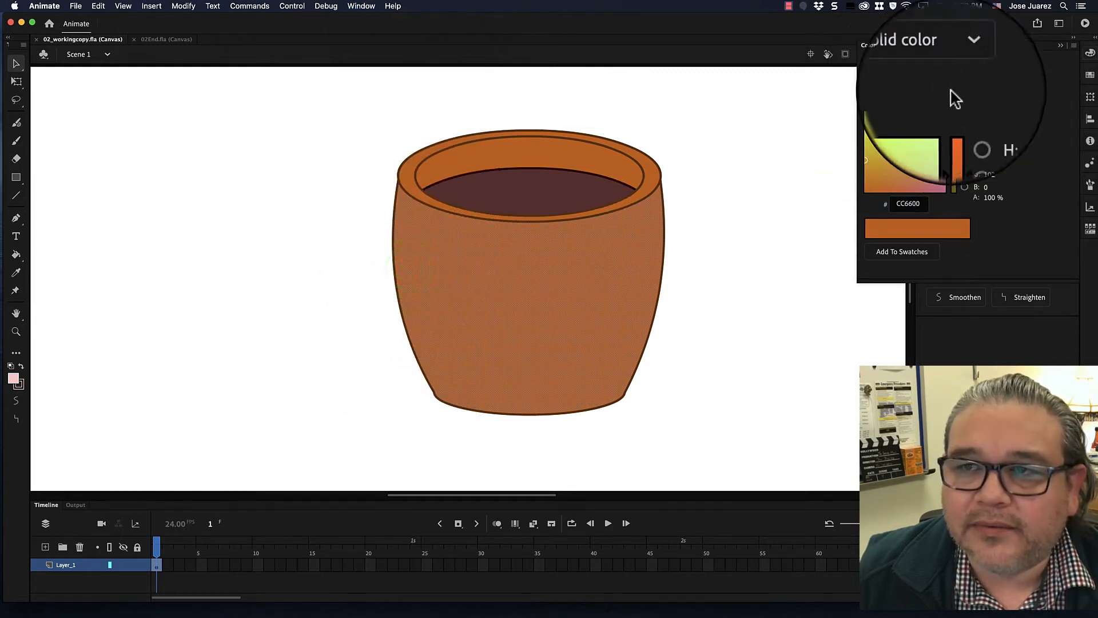
{"action": "left_click", "coordinate": [1089, 55]}
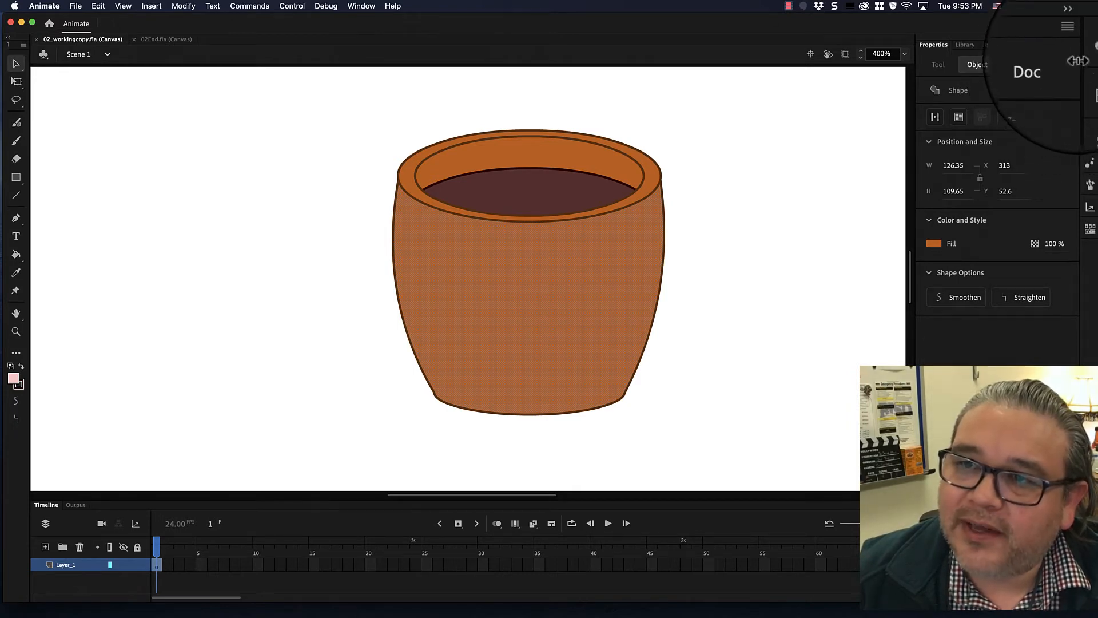
{"action": "left_click", "coordinate": [1088, 56]}
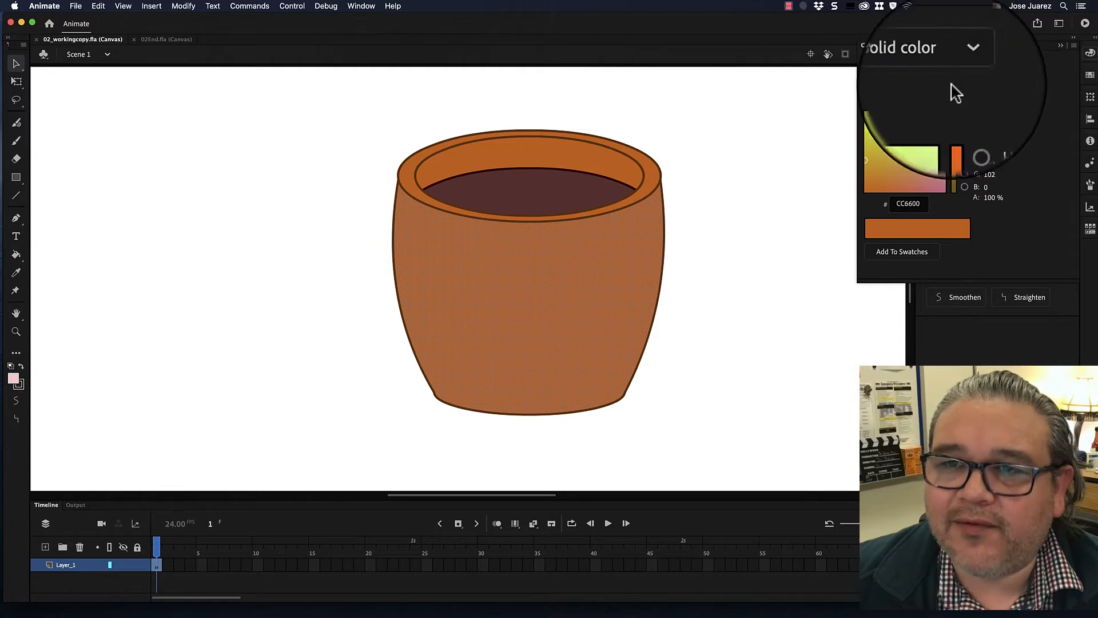
{"action": "left_click", "coordinate": [998, 82]}
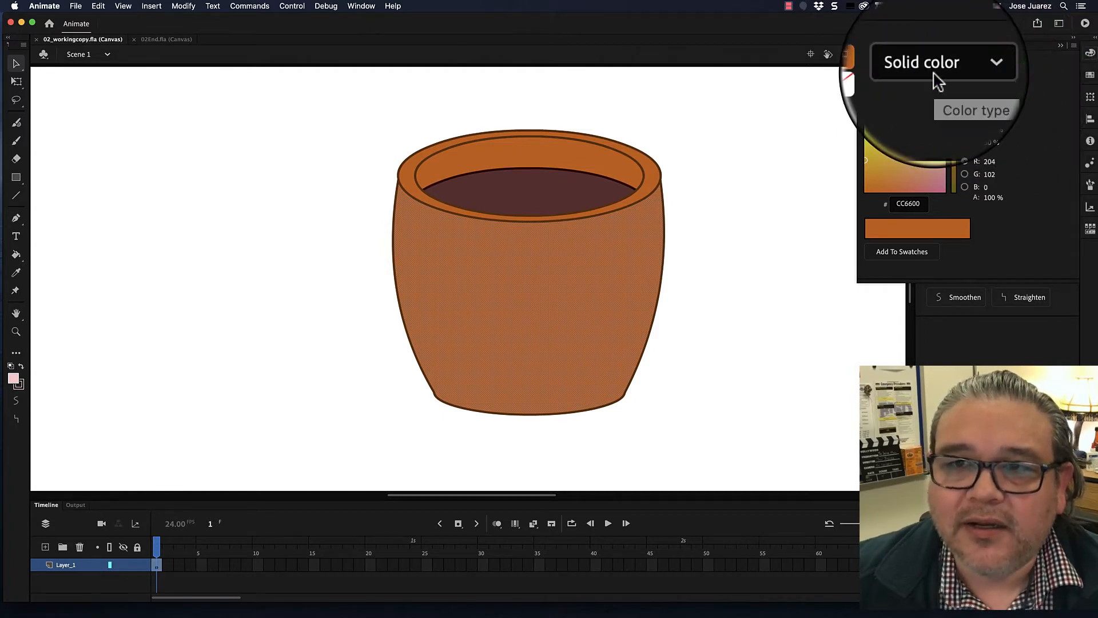
{"action": "left_click", "coordinate": [938, 82]}
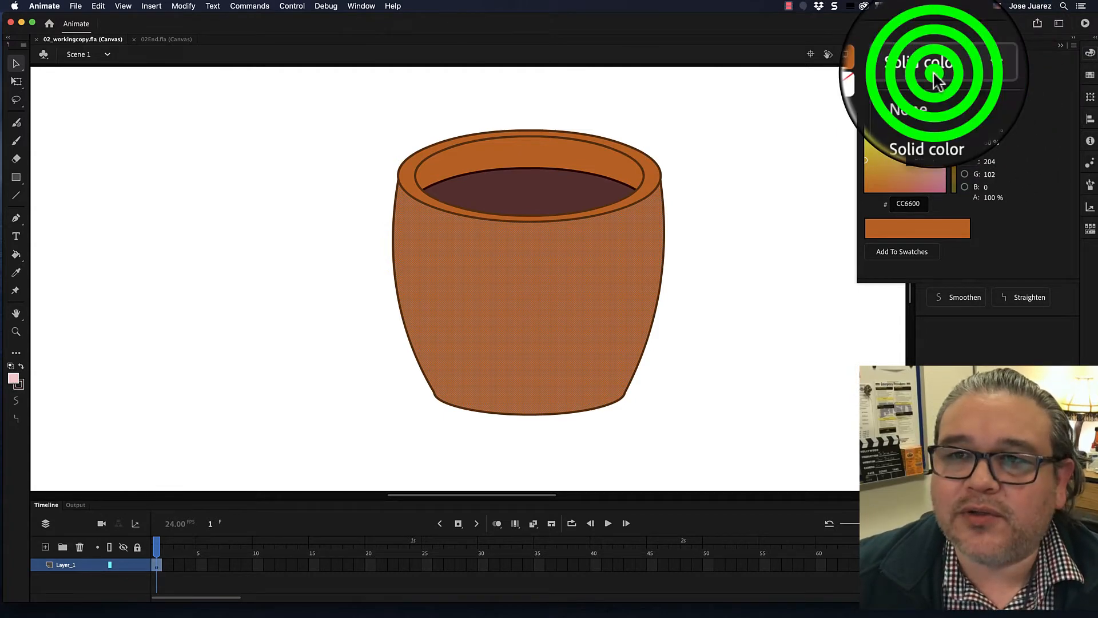
{"action": "left_click", "coordinate": [982, 73]}
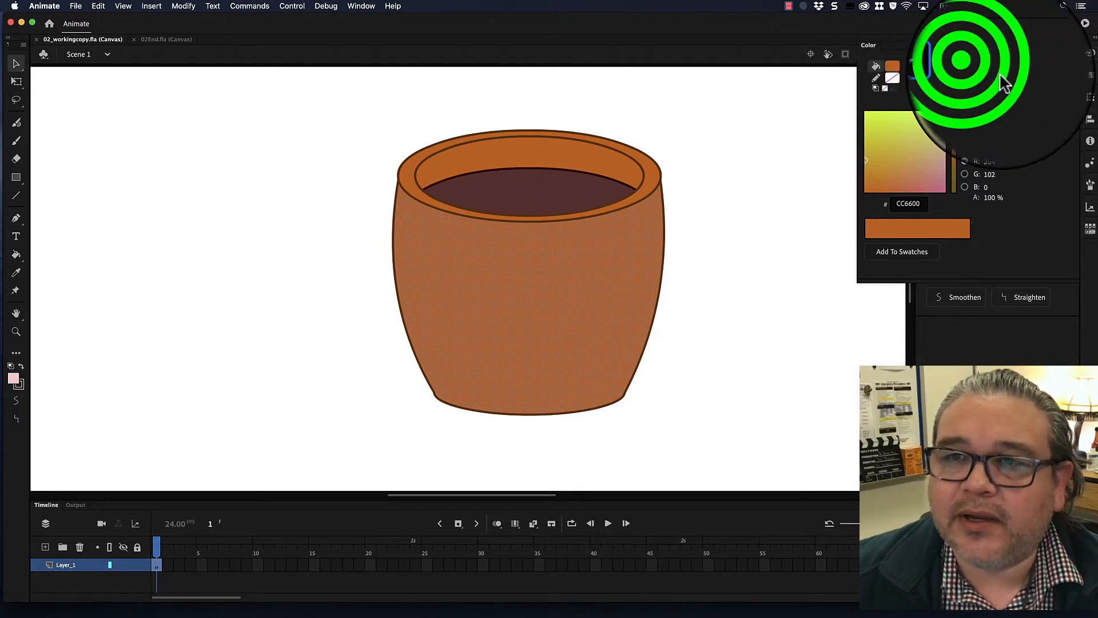
{"action": "left_click", "coordinate": [954, 67]}
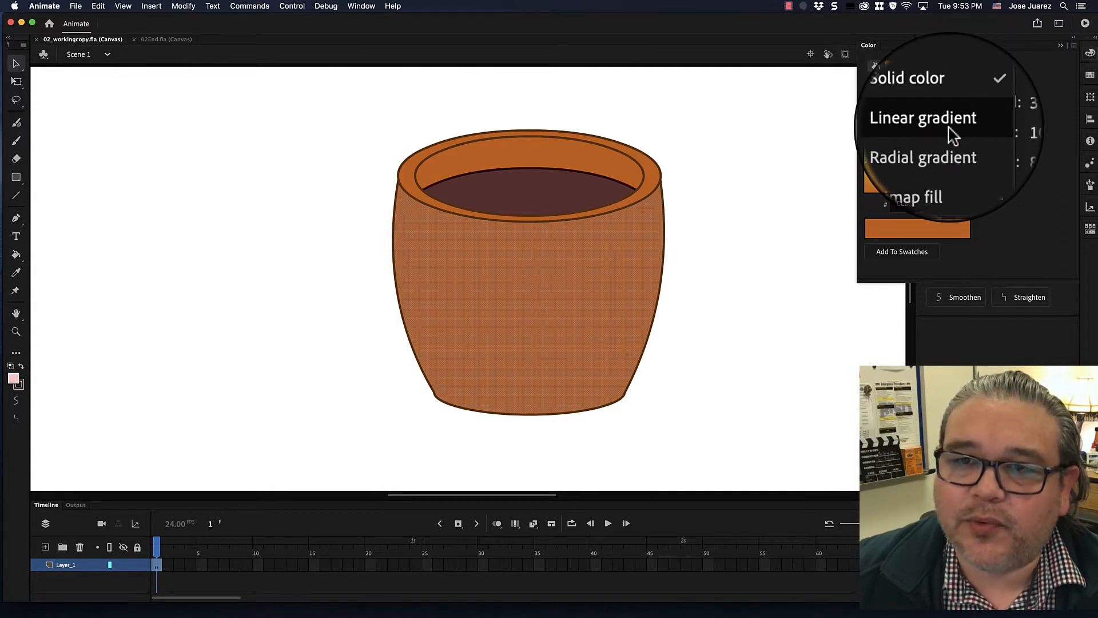
{"action": "left_click", "coordinate": [949, 120]}
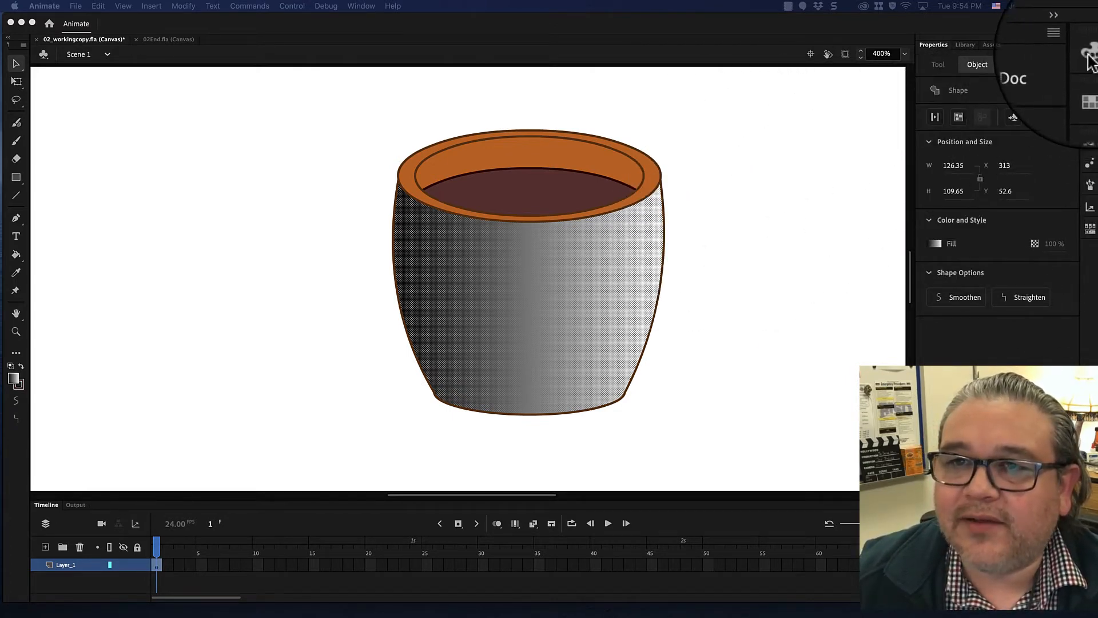
- Open the Color panel and set the gradient's left color stop to FFCCCC
{"action": "left_click", "coordinate": [956, 26]}
{"action": "left_click", "coordinate": [1089, 53]}
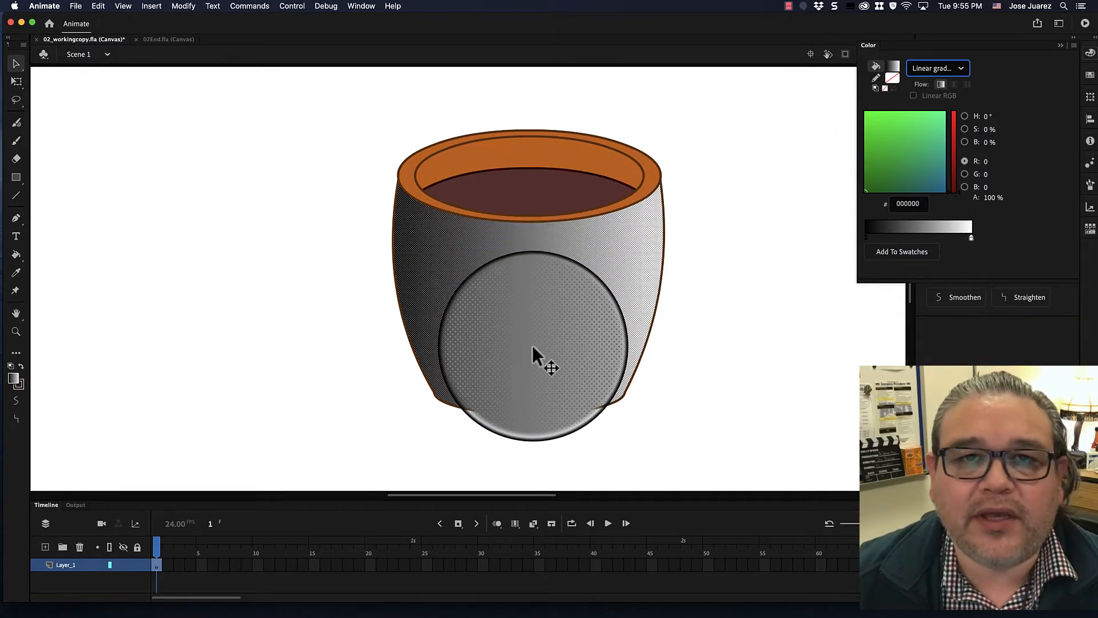
{"action": "left_click", "coordinate": [866, 238]}
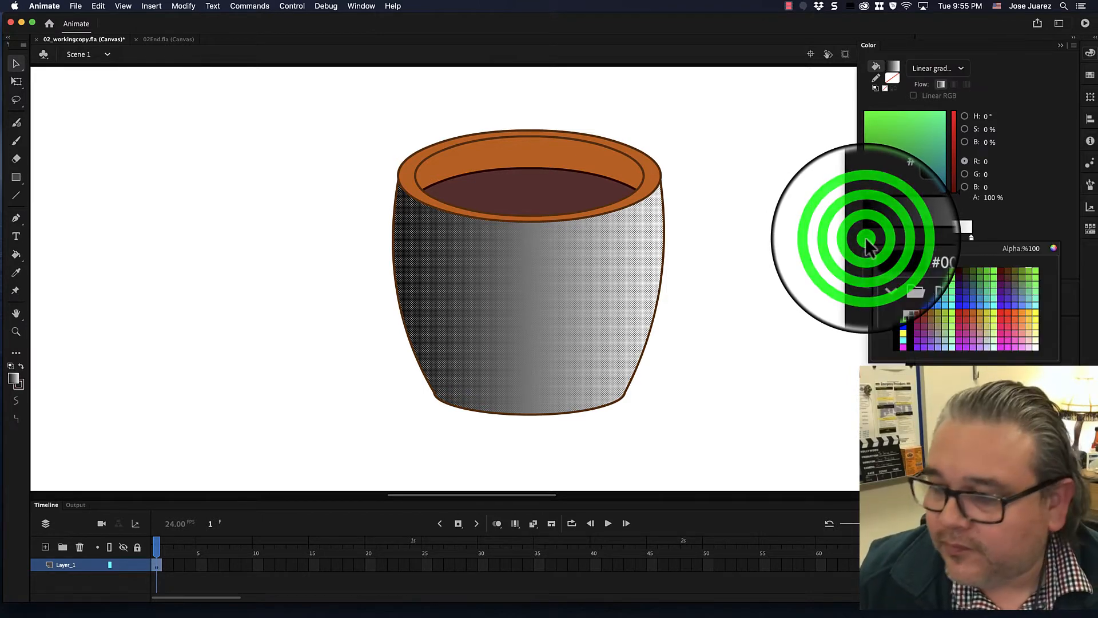
{"action": "left_click", "coordinate": [909, 250]}
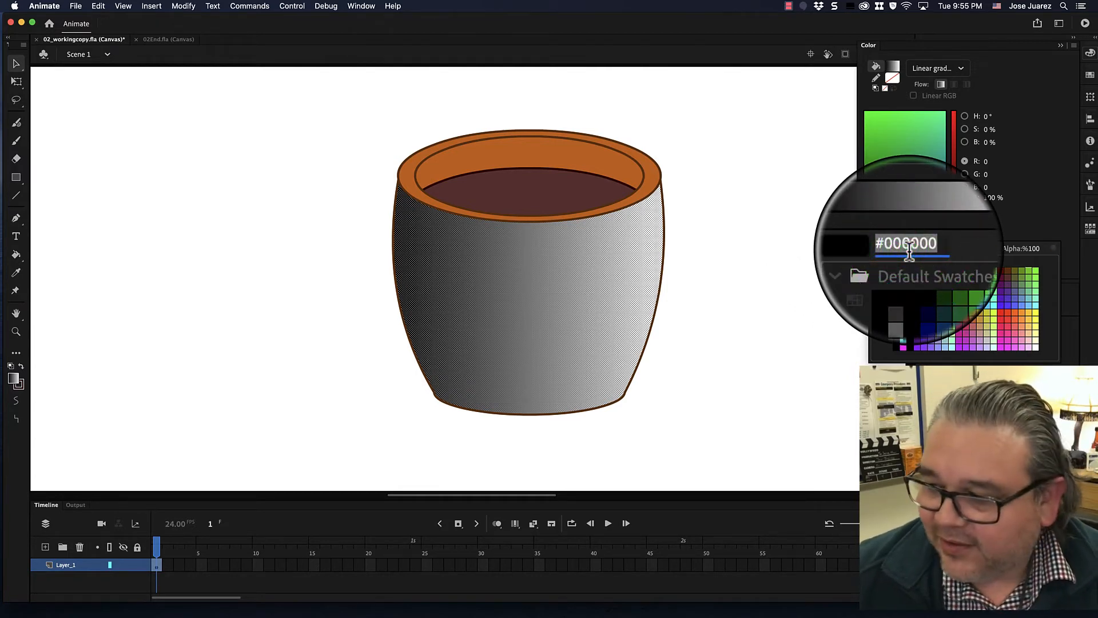
{"action": "type", "text": "FF"}
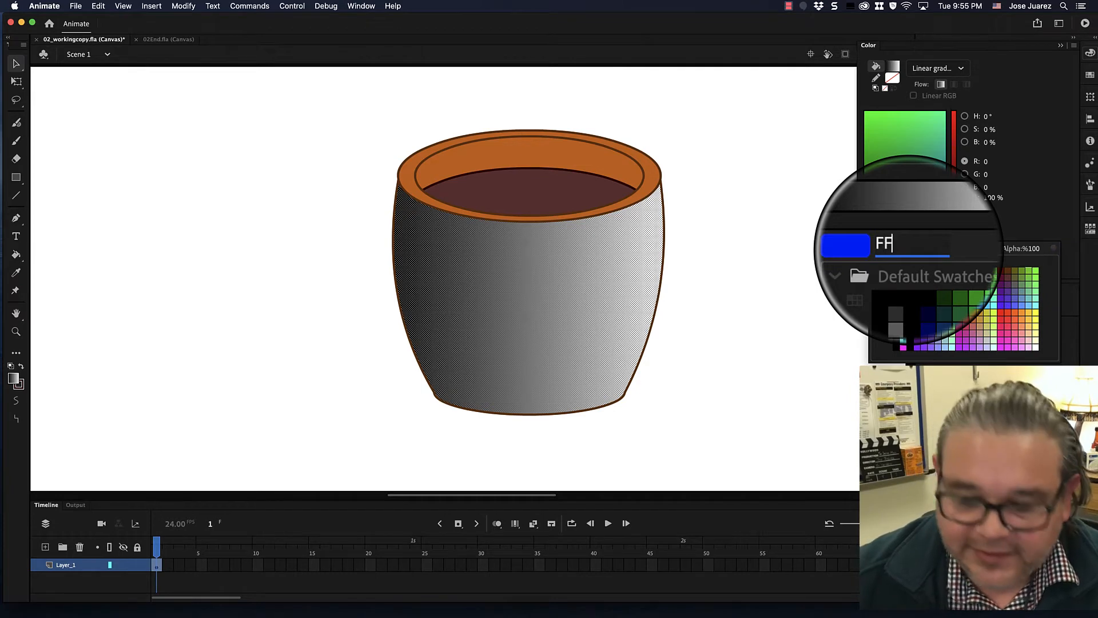
{"action": "type", "text": "CCCC"}
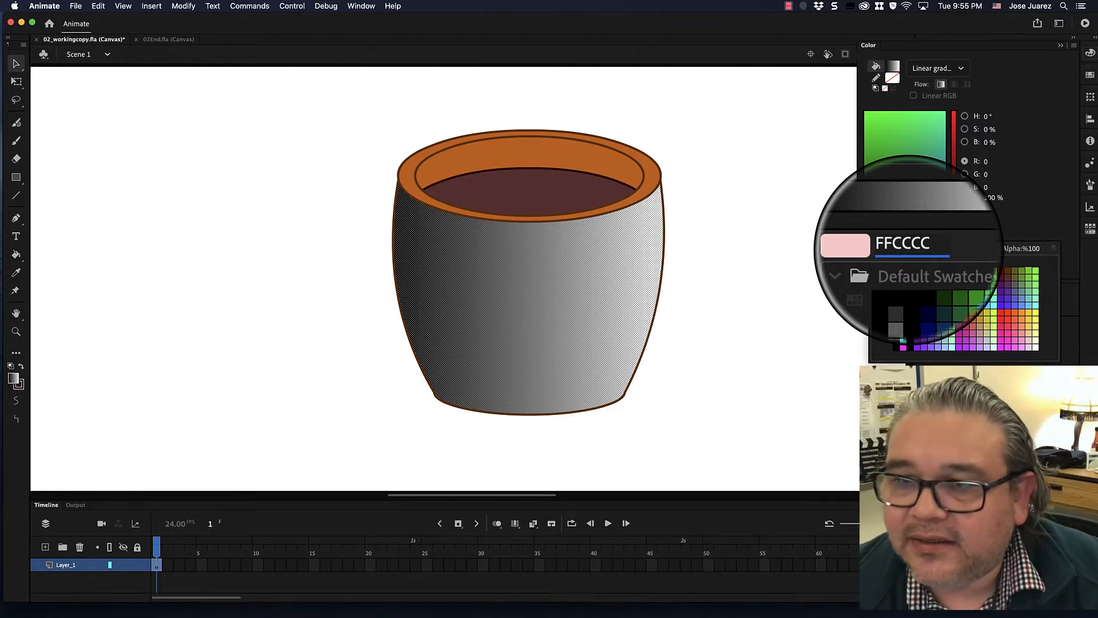
{"action": "key", "text": "Return"}
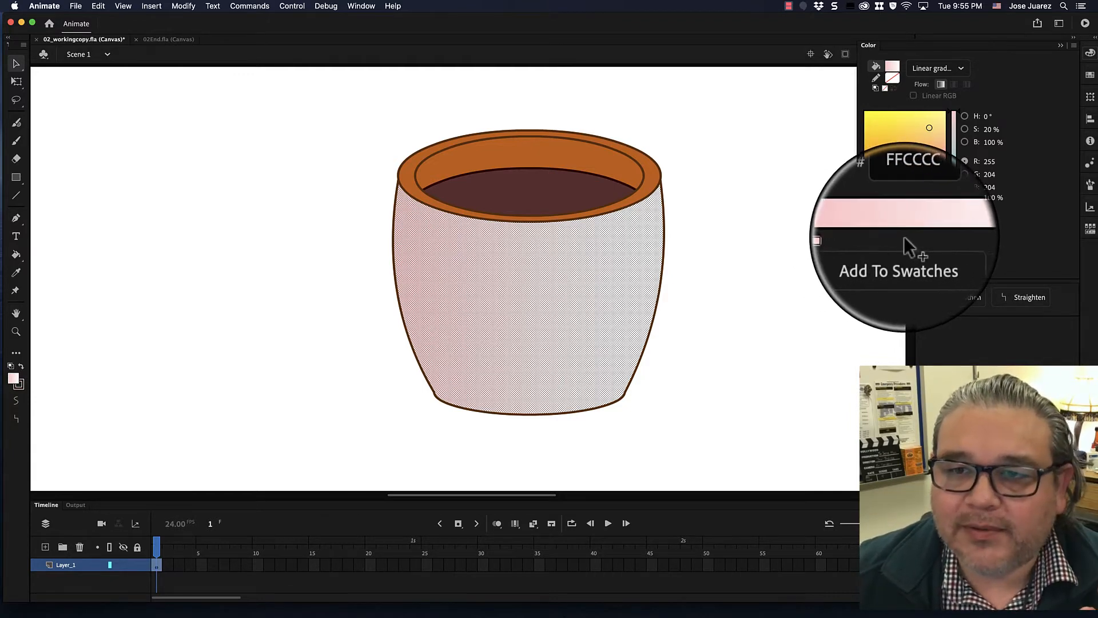
- Add a color stop in the middle of the gradient bar and drag it off to remove it
{"action": "left_click", "coordinate": [904, 236]}
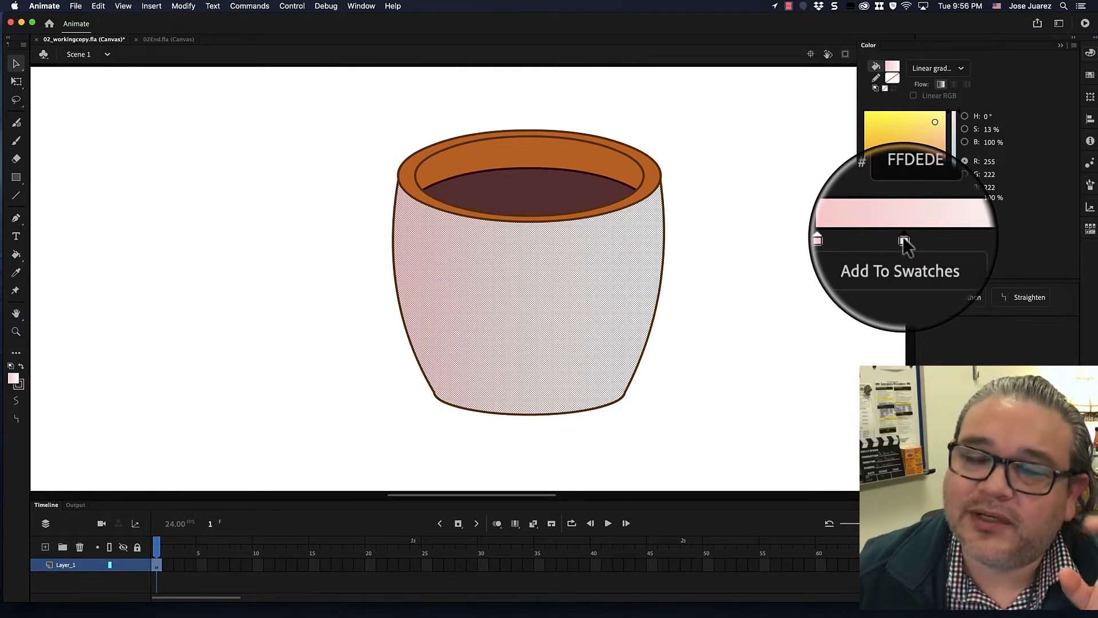
{"action": "left_click_drag", "start_coordinate": [903, 238], "coordinate": [892, 360]}
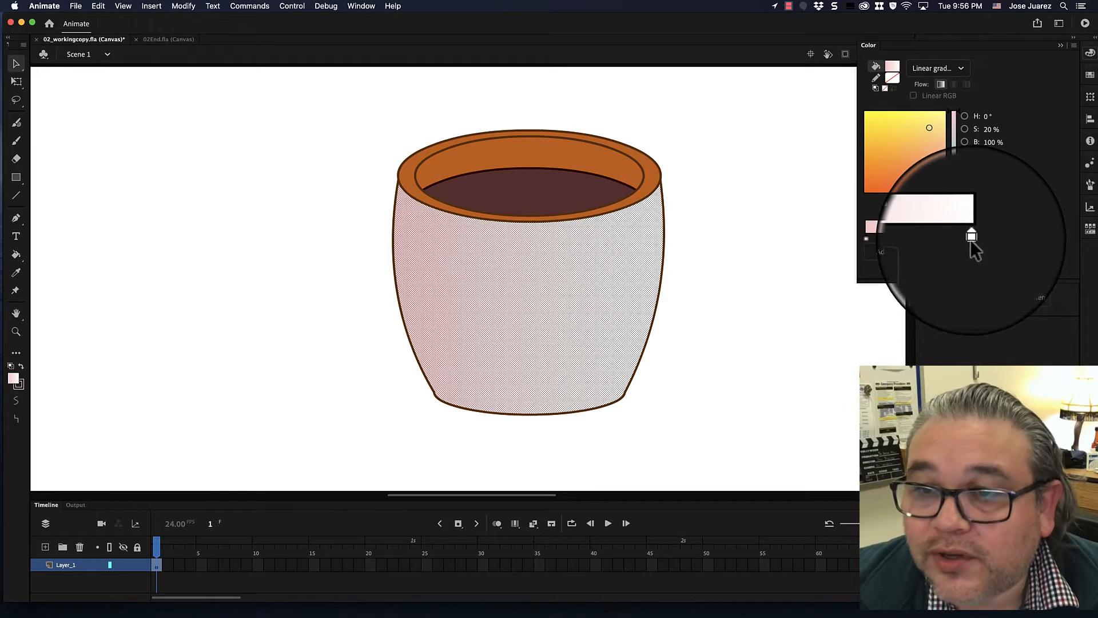
- Set the gradient's right color stop to B86241
{"action": "left_click", "coordinate": [970, 240]}
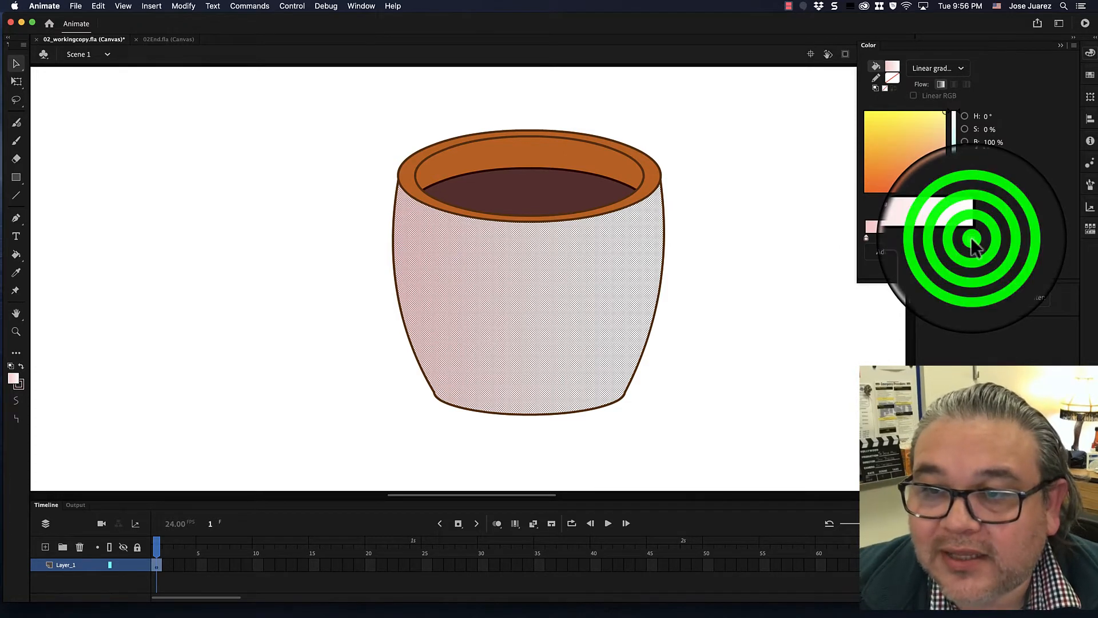
{"action": "left_click", "coordinate": [971, 239]}
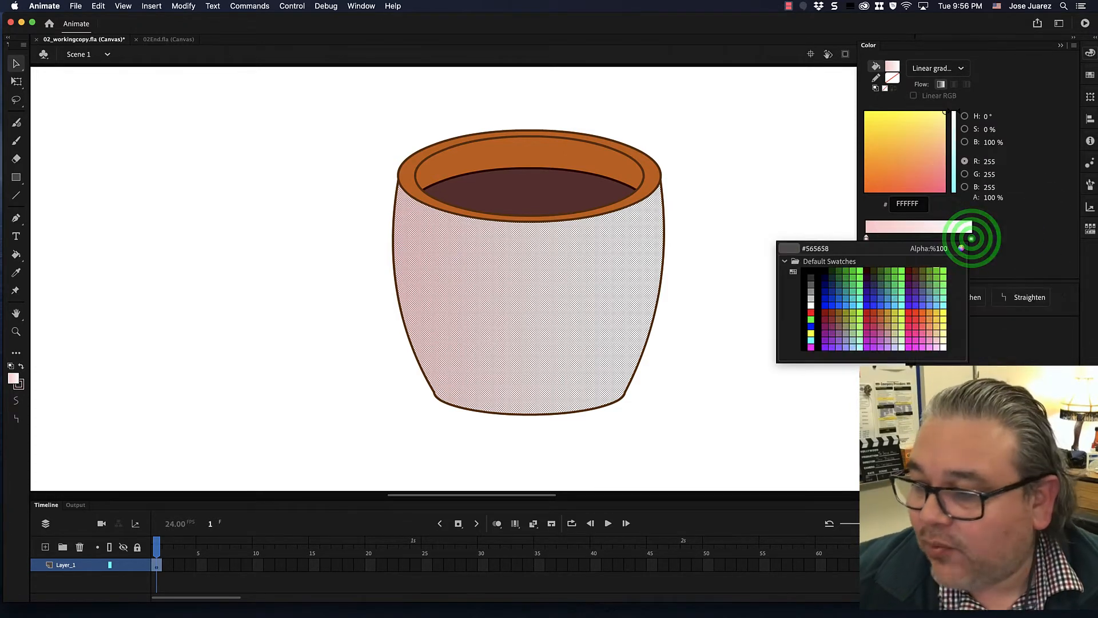
{"action": "key", "text": "super+Tab"}
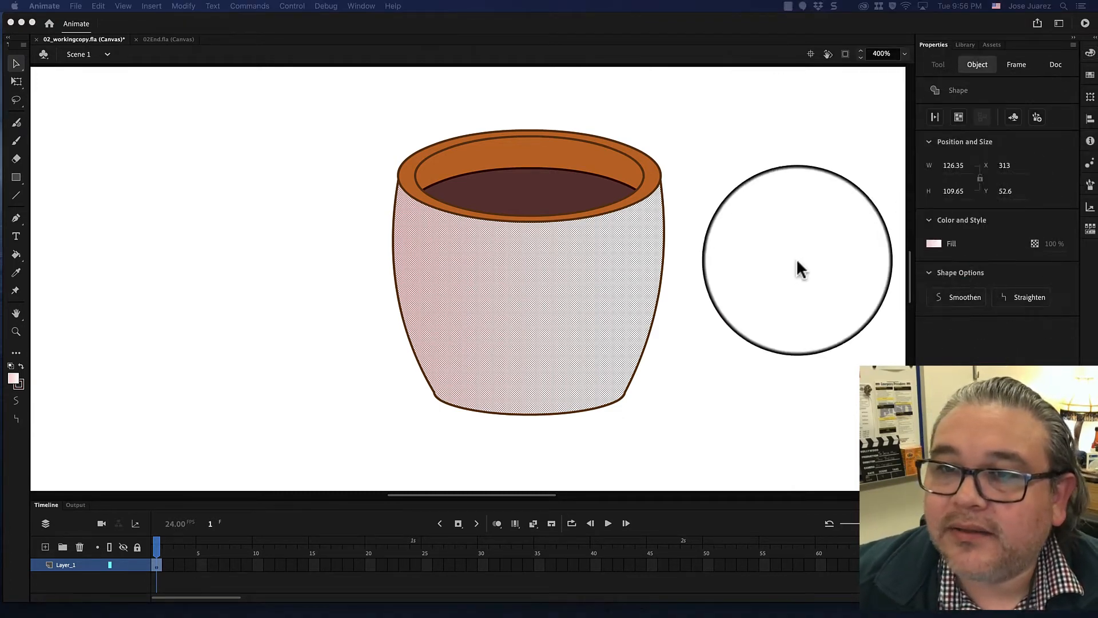
{"action": "left_click", "coordinate": [1088, 52]}
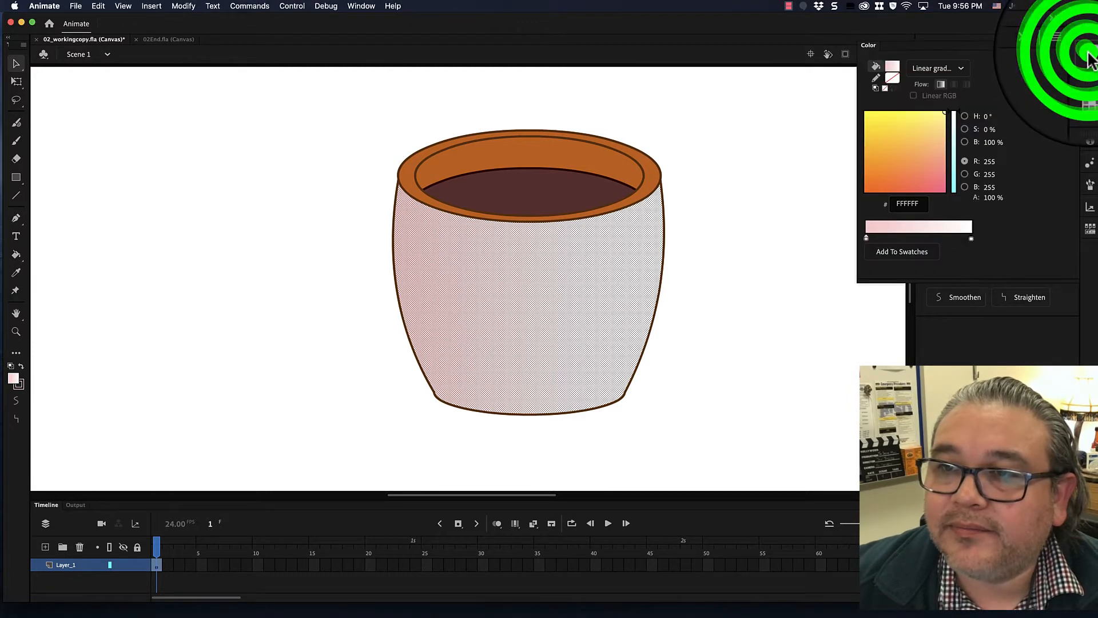
{"action": "left_click", "coordinate": [971, 239]}
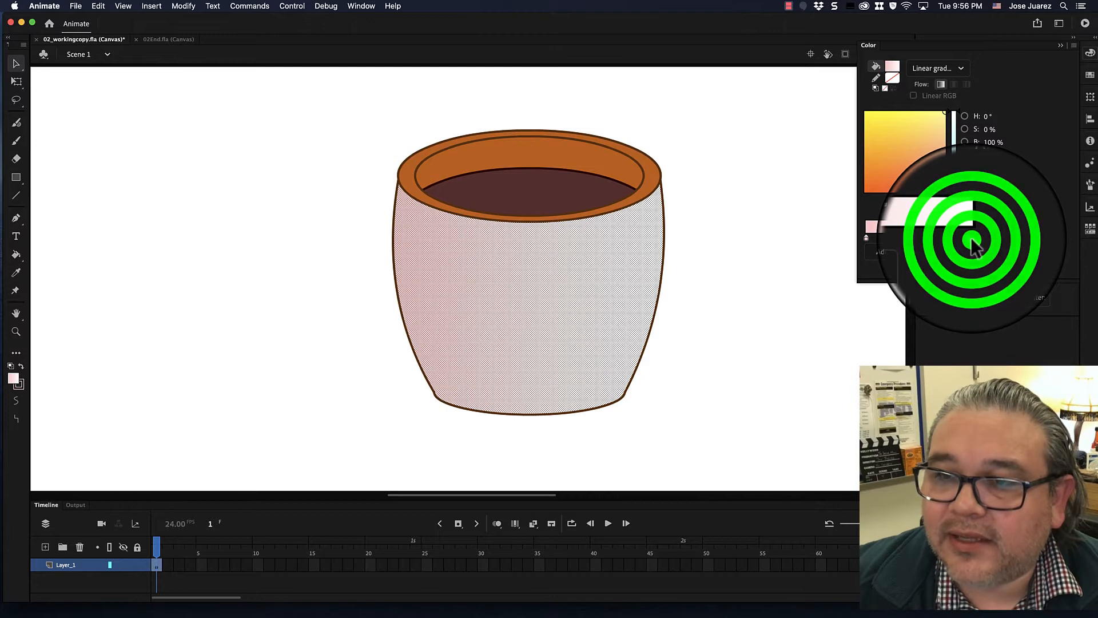
{"action": "left_click", "coordinate": [975, 243]}
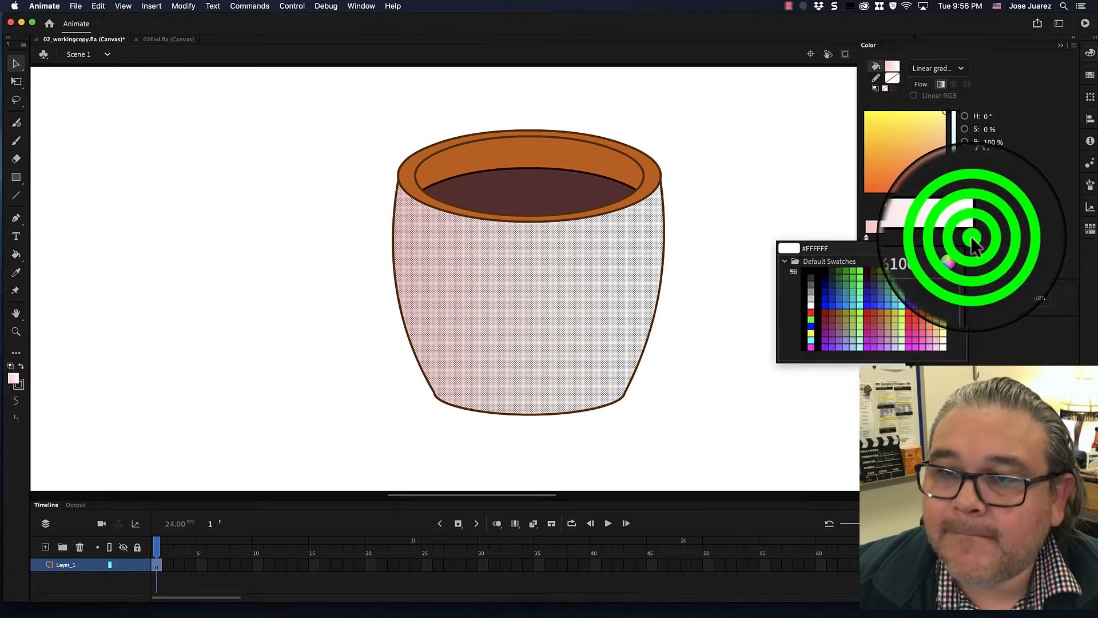
{"action": "left_click", "coordinate": [825, 249]}
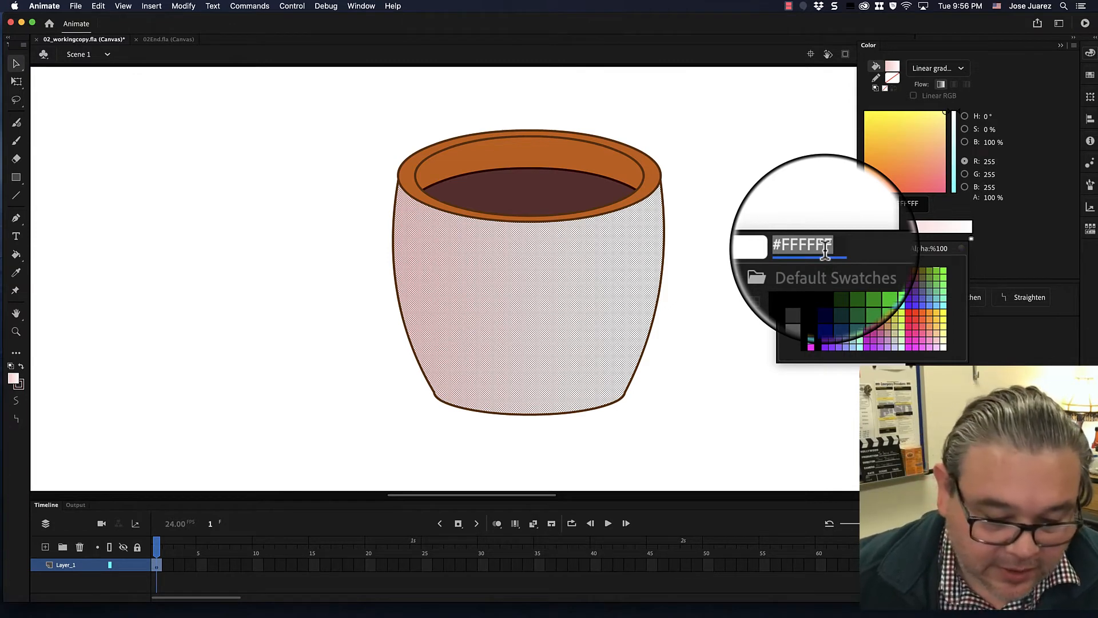
{"action": "type", "text": "B"}
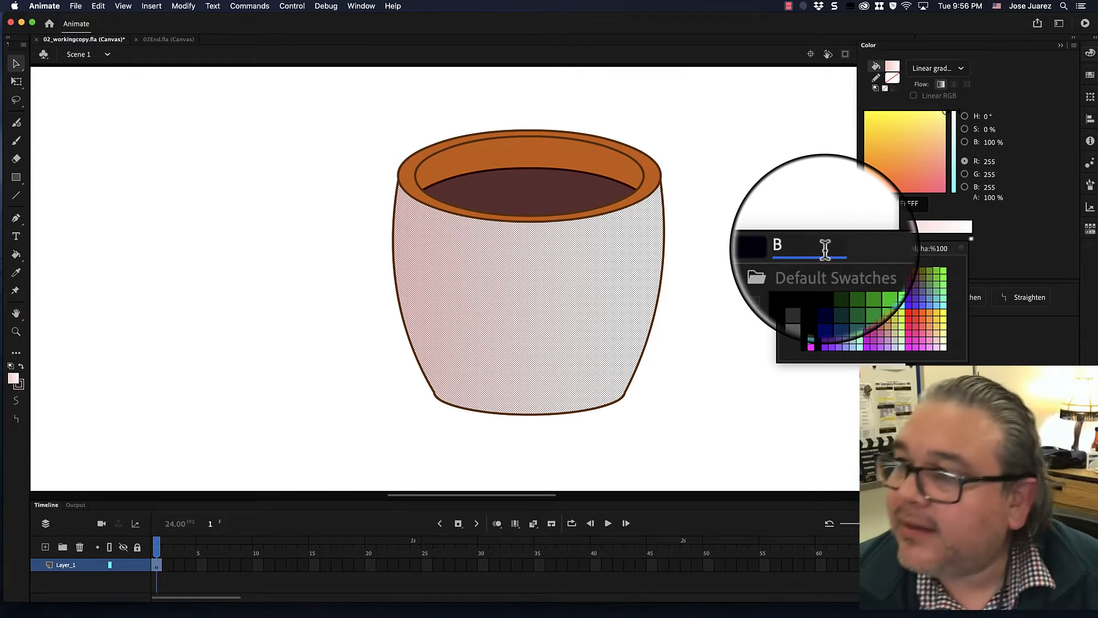
{"action": "type", "text": "86"}
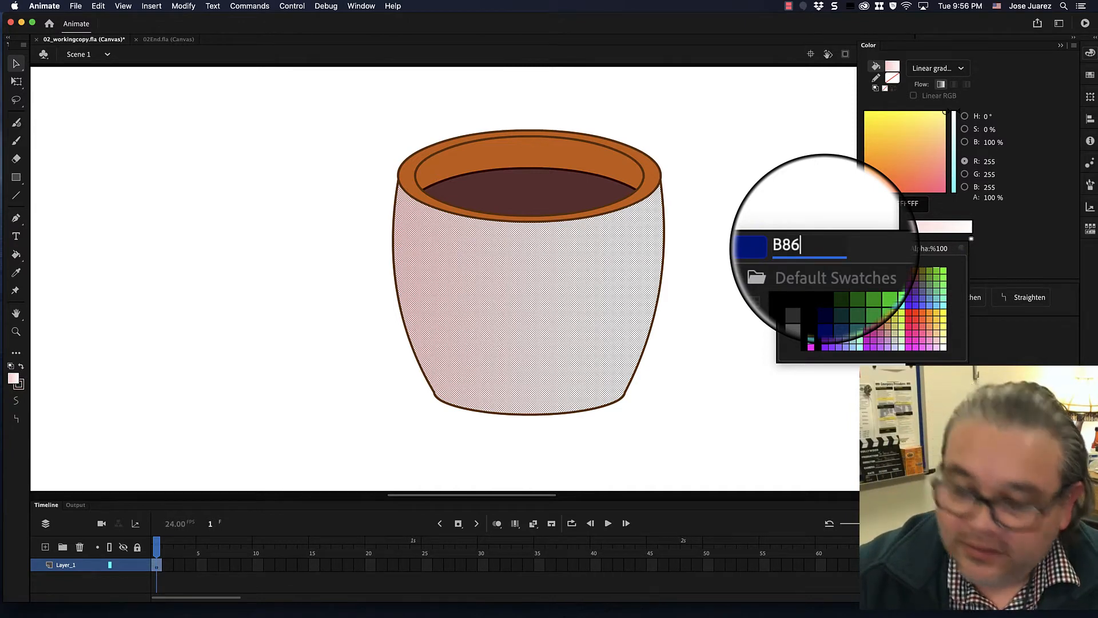
{"action": "type", "text": "241"}
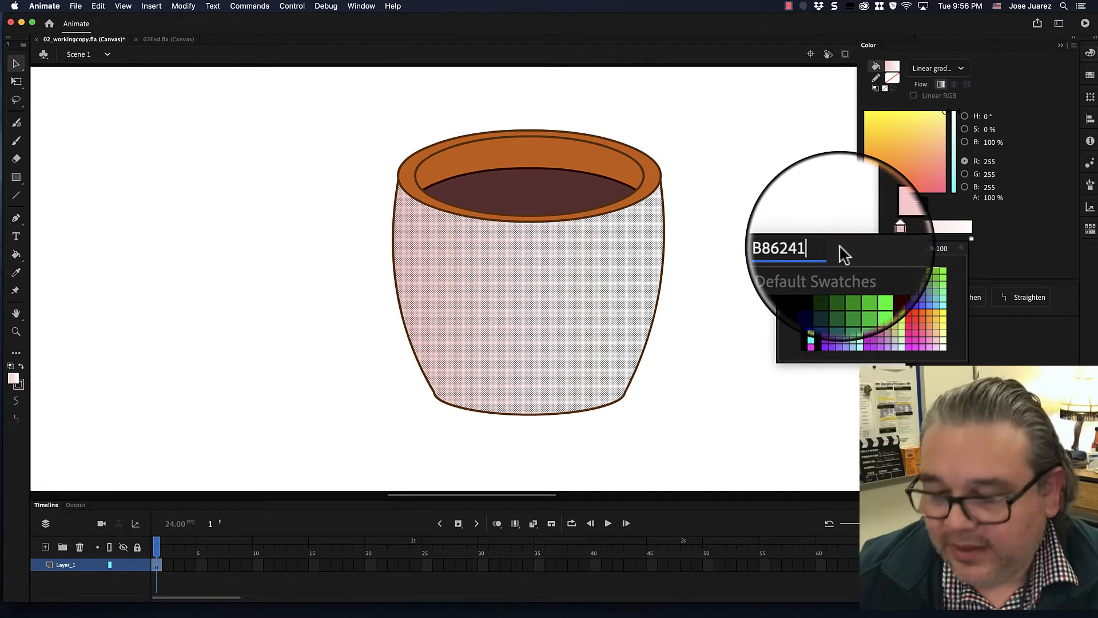
{"action": "key", "text": "Return"}
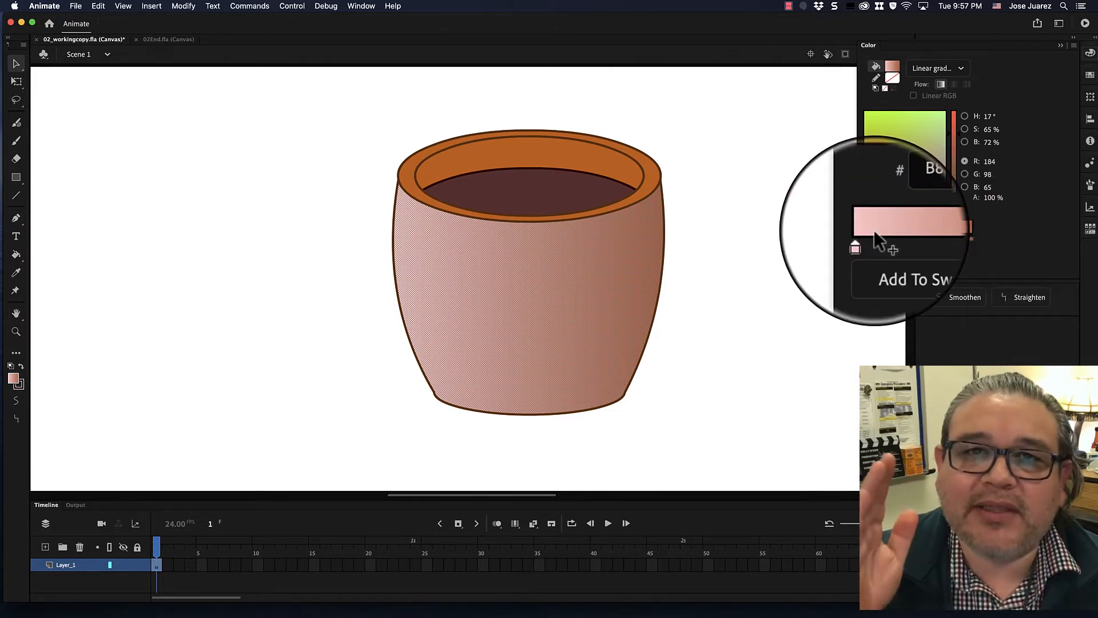
- Add a middle color stop to the gradient and set it to FFFFFF
{"action": "left_click", "coordinate": [918, 235]}
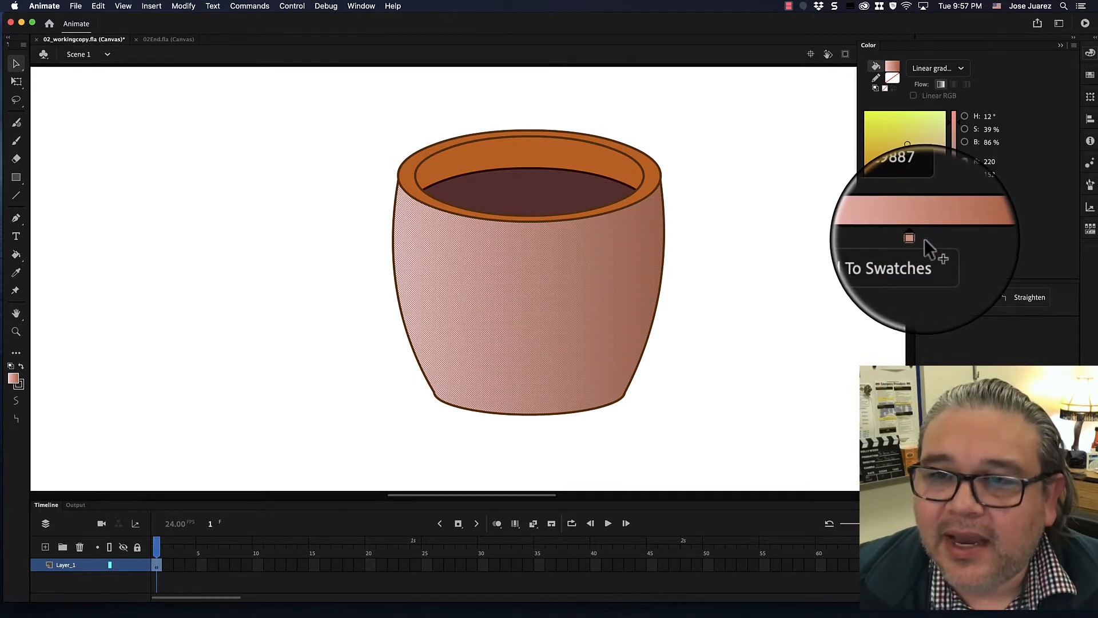
{"action": "left_click", "coordinate": [918, 238]}
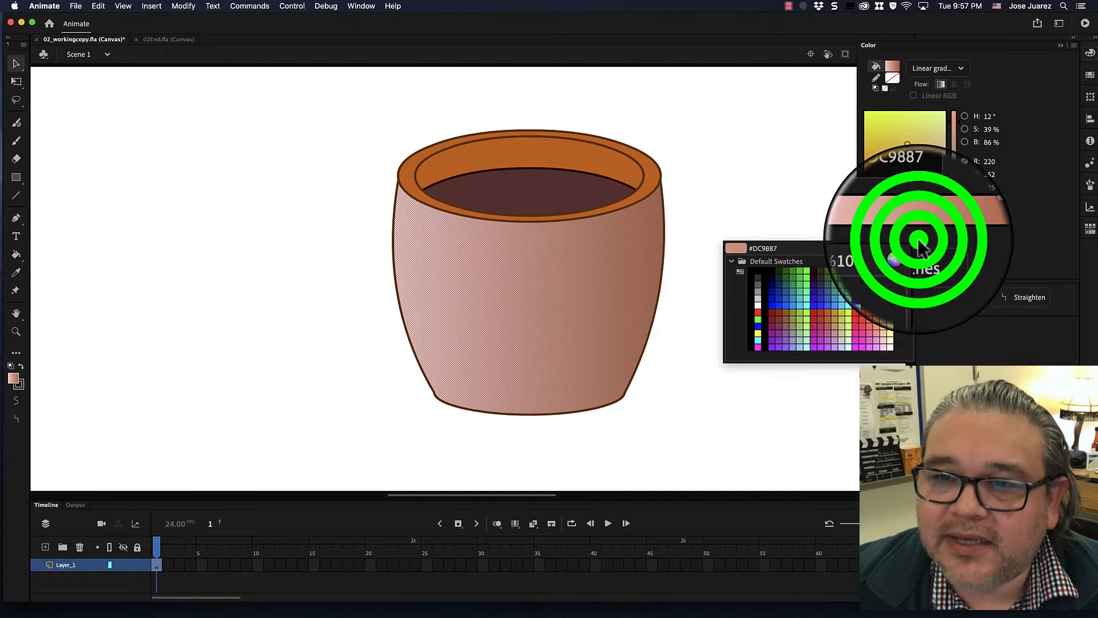
{"action": "left_click", "coordinate": [766, 250]}
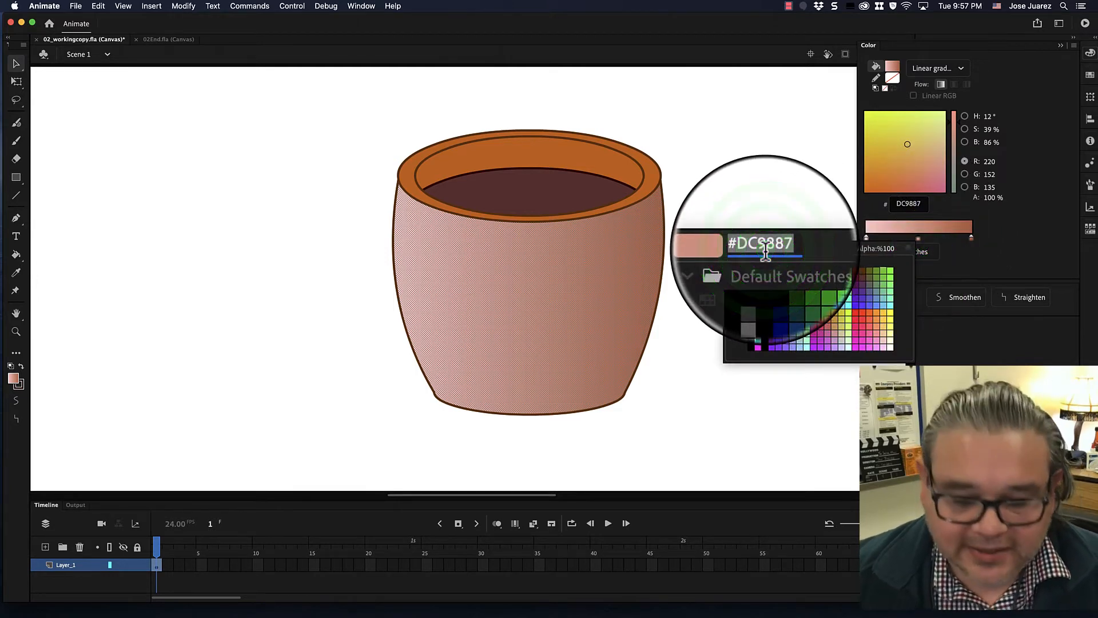
{"action": "type", "text": "FF"}
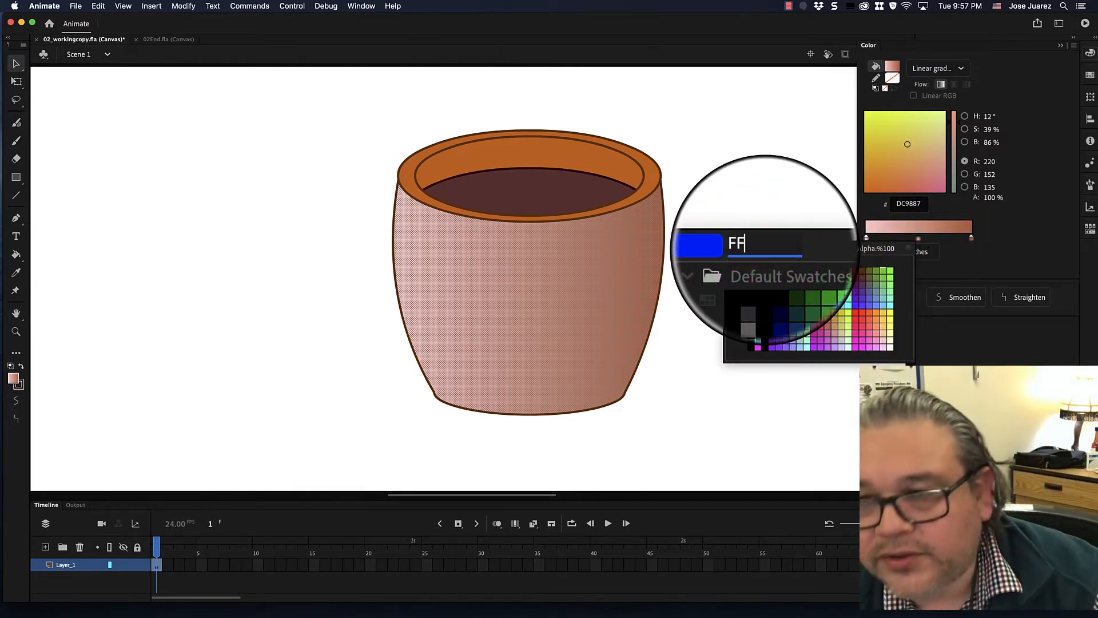
{"action": "type", "text": "FFFF"}
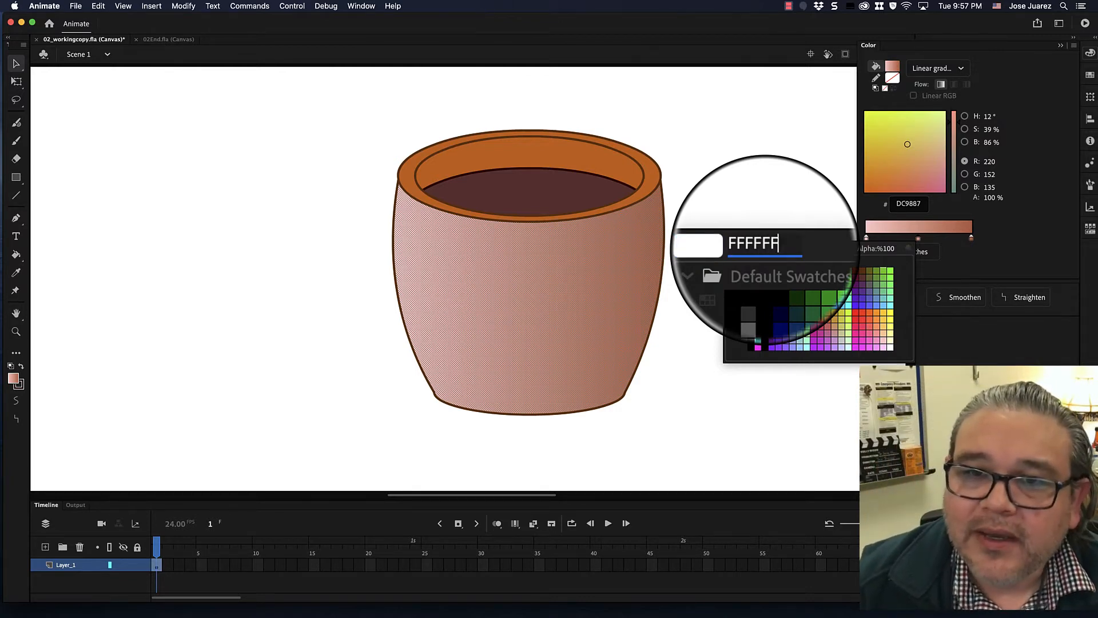
{"action": "key", "text": "Return"}
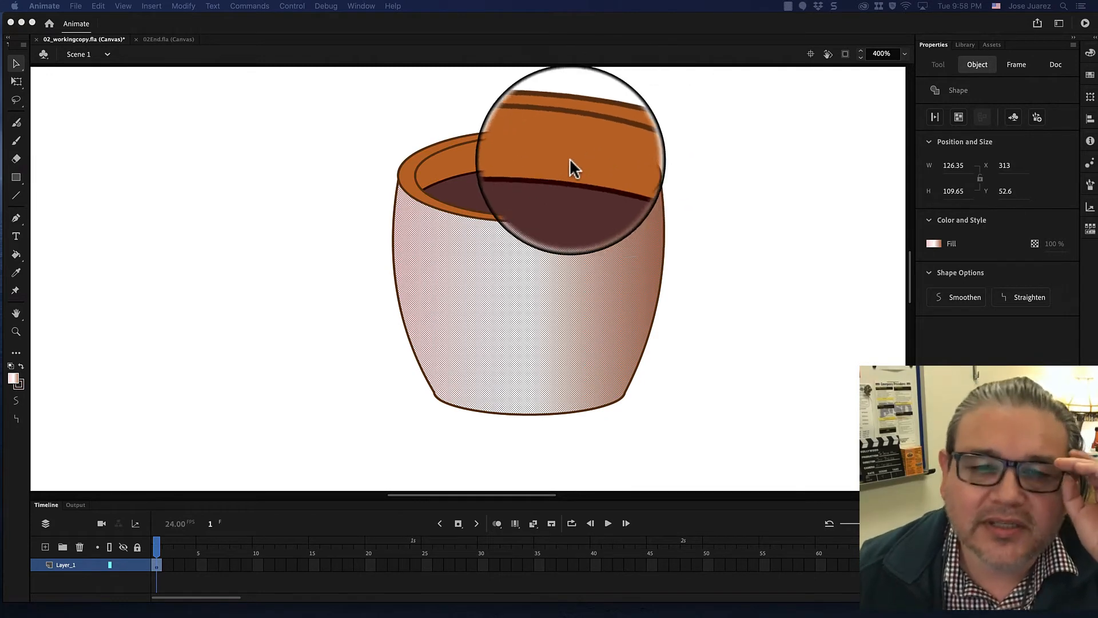
- Select the pot's rim fill, move it aside, and undo the move
{"action": "left_click", "coordinate": [500, 152]}
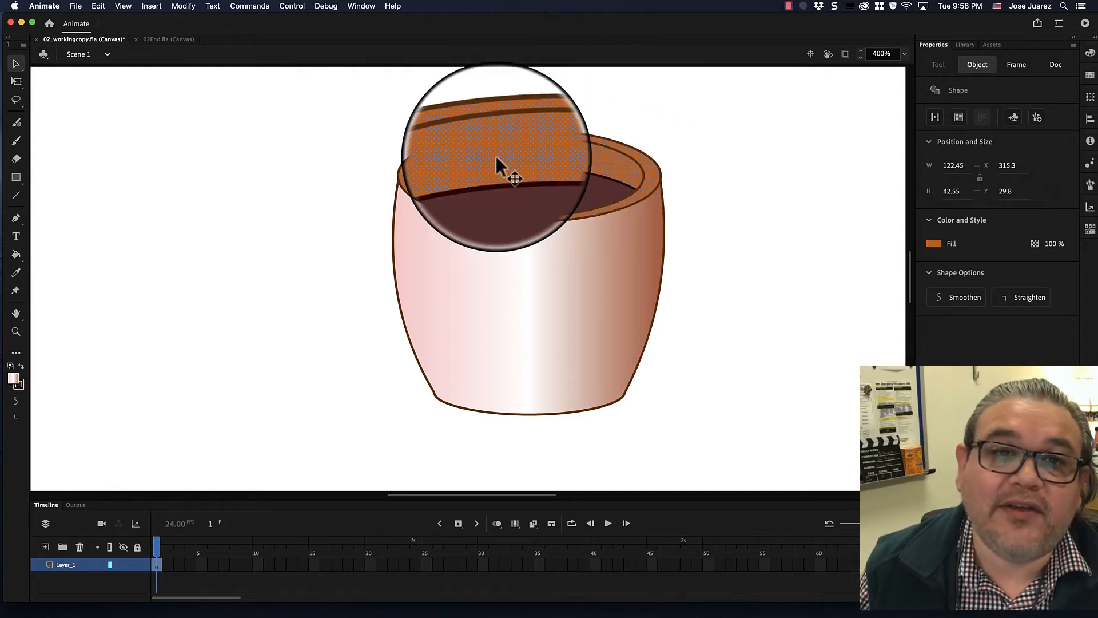
{"action": "left_click", "coordinate": [496, 158]}
{"action": "left_click_drag", "start_coordinate": [496, 159], "coordinate": [331, 140]}
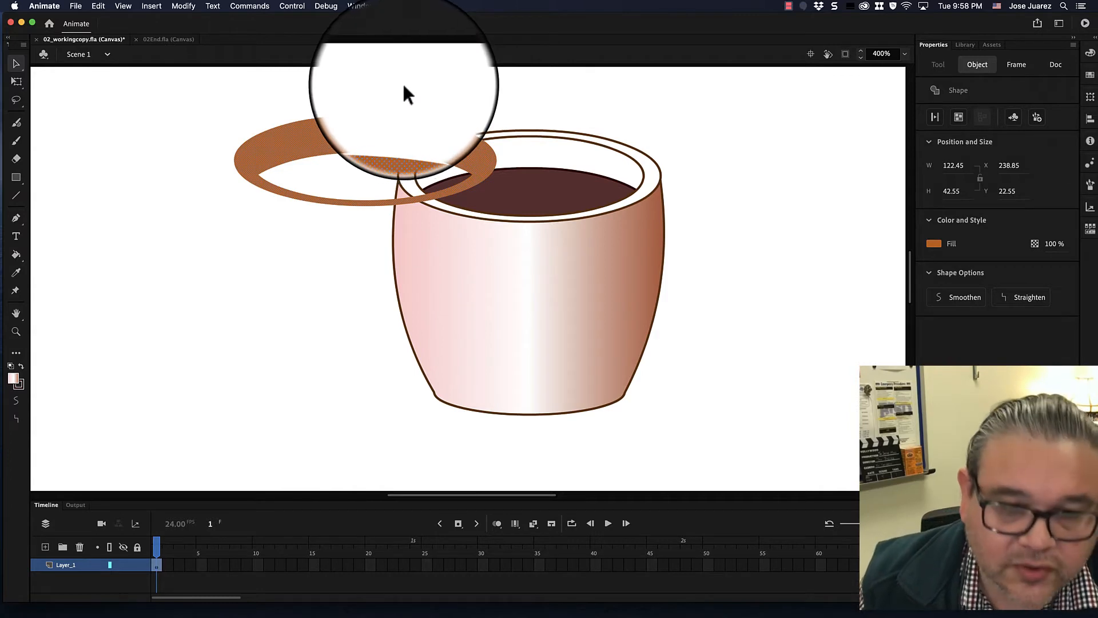
{"action": "key", "text": "super+z"}
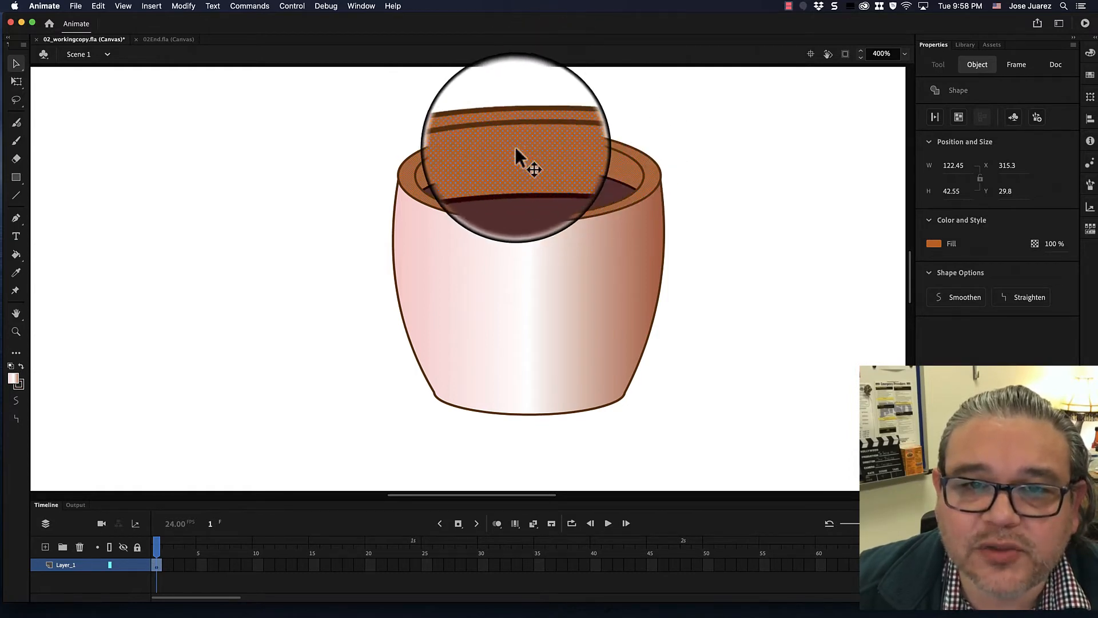
- Fill the pot's rim with the gradient using the Paint Bucket, then undo the fill
{"action": "left_click", "coordinate": [615, 101]}
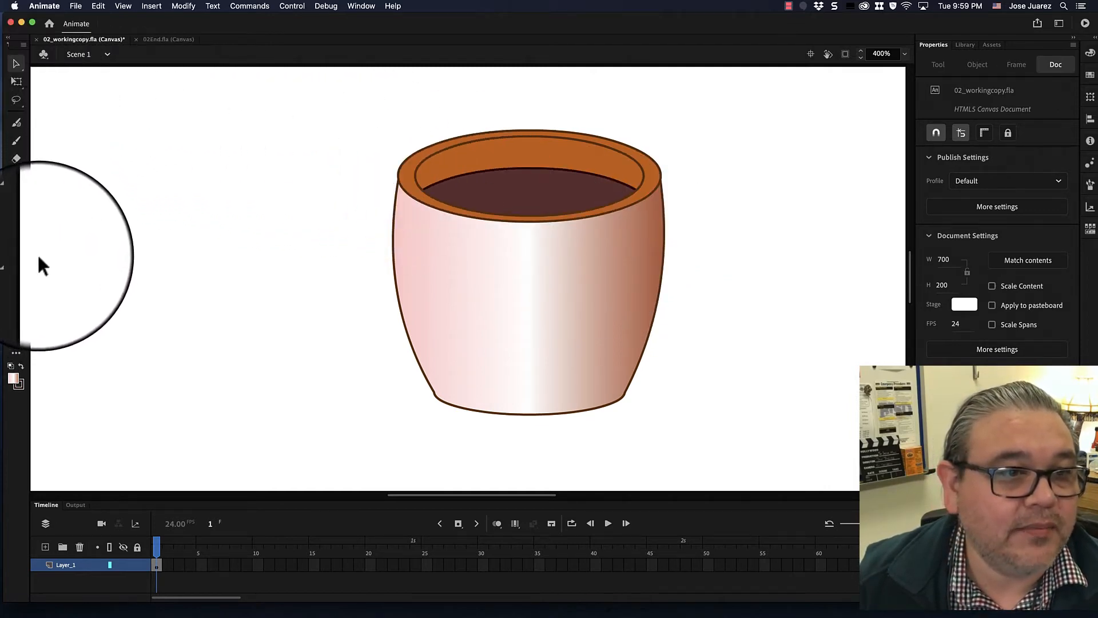
{"action": "left_click", "coordinate": [16, 255]}
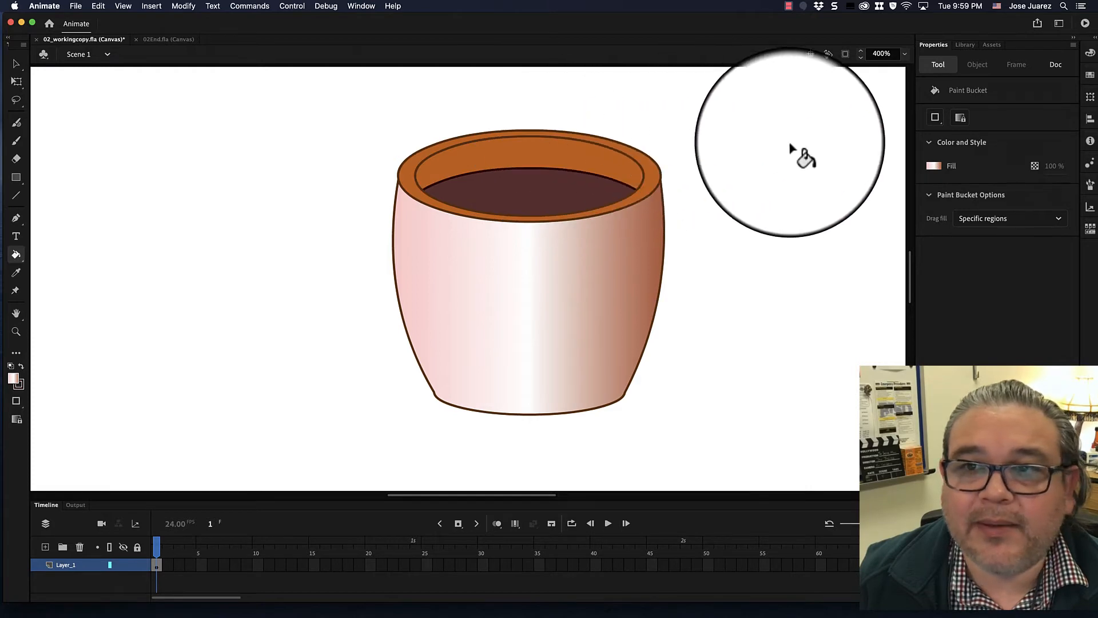
{"action": "left_click", "coordinate": [536, 154]}
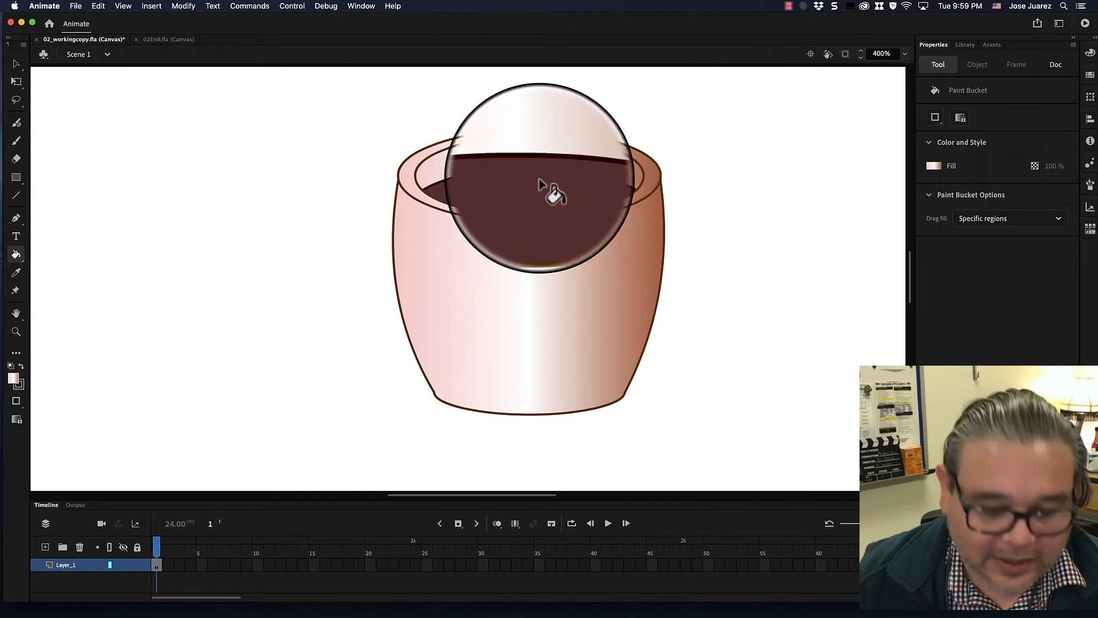
{"action": "key", "text": "super+z"}
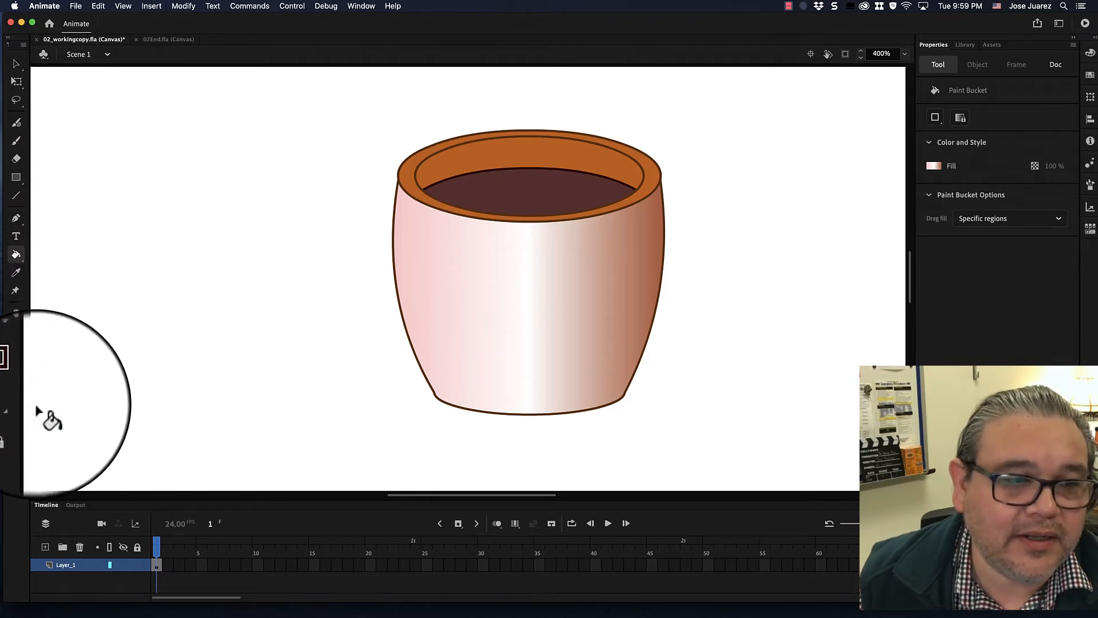
- Fill the inner wall of the pot's rim with the gradient using the Paint Bucket set to Close Small Gaps
{"action": "left_click", "coordinate": [16, 63]}
{"action": "left_click", "coordinate": [18, 84]}
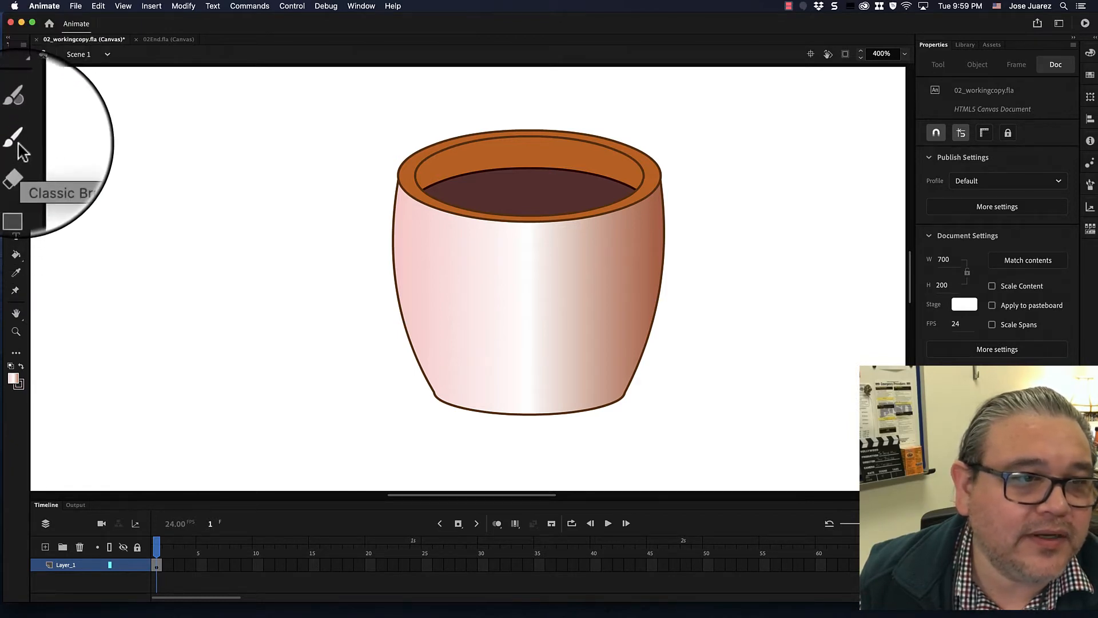
{"action": "left_click", "coordinate": [18, 254]}
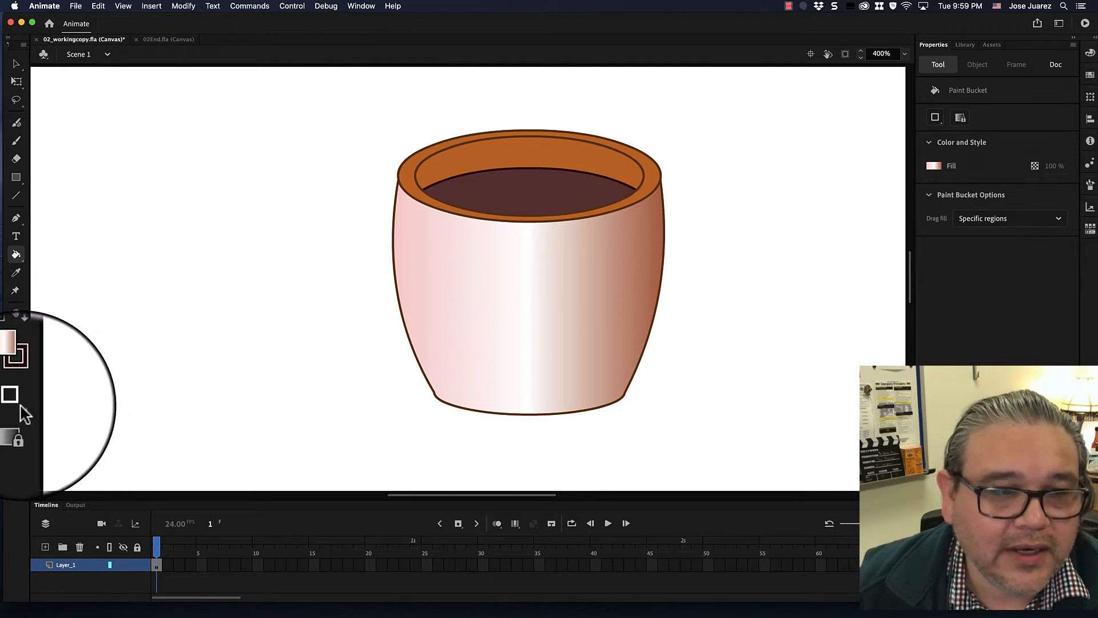
{"action": "left_click", "coordinate": [21, 409]}
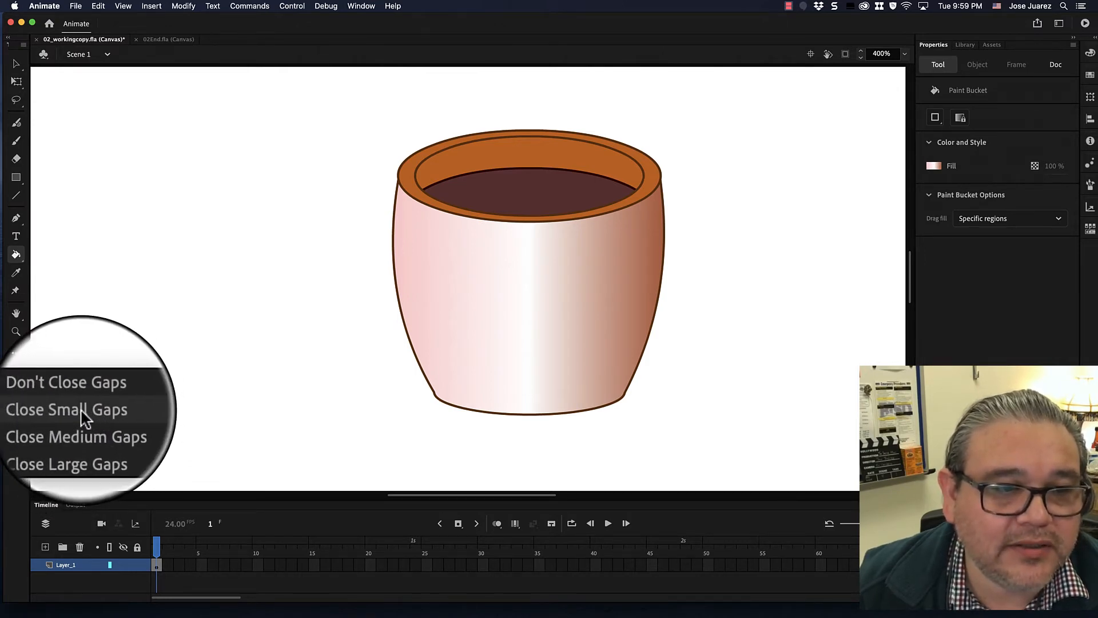
{"action": "left_click", "coordinate": [81, 410]}
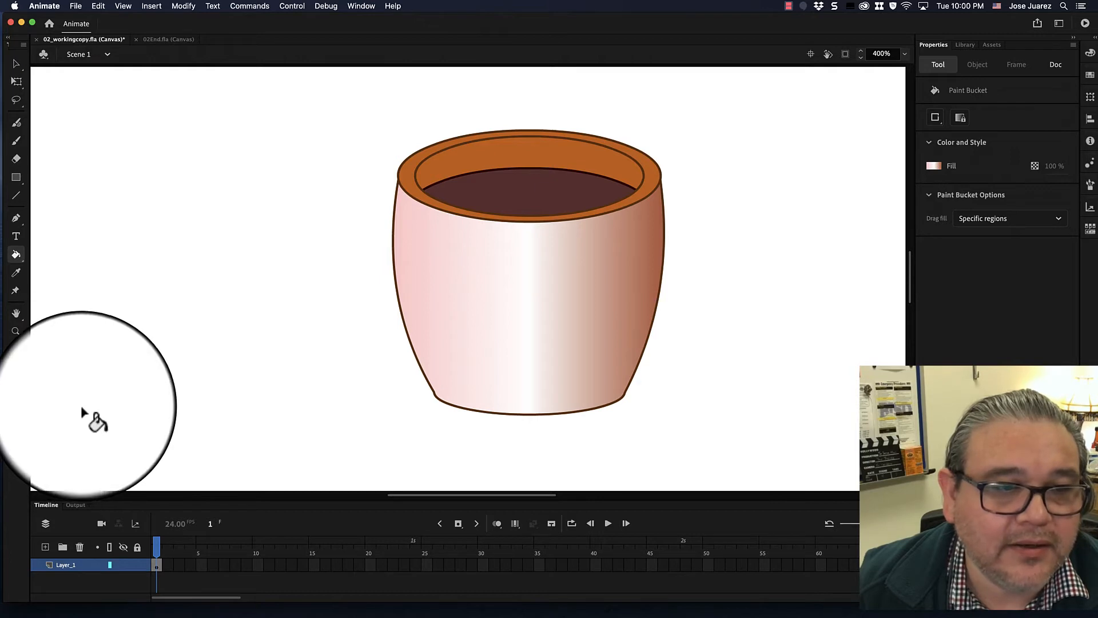
{"action": "left_click", "coordinate": [516, 152]}
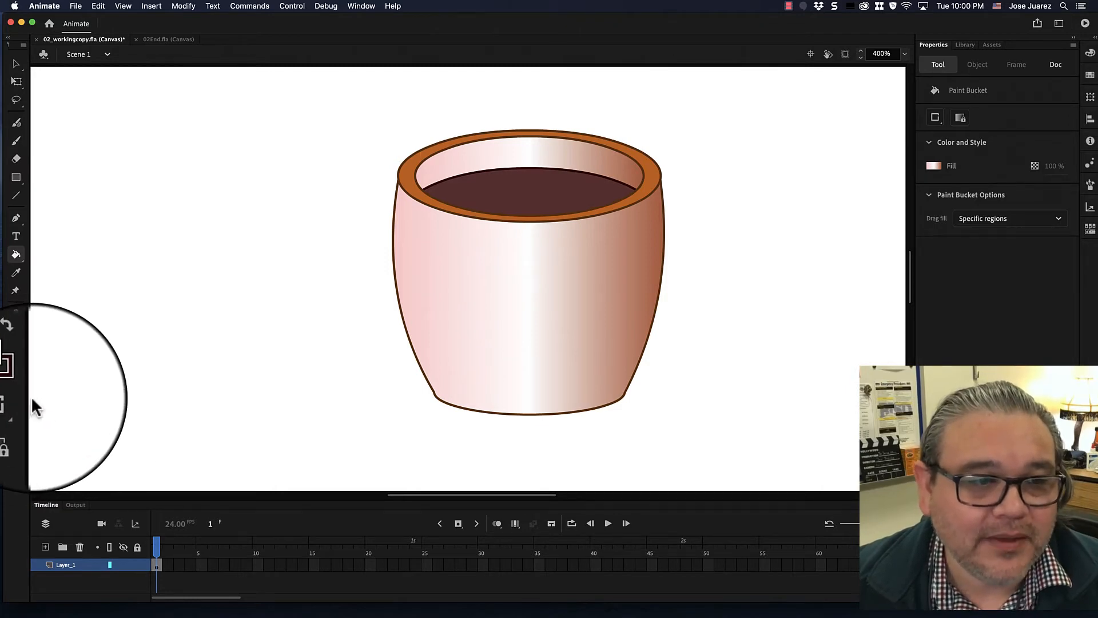
{"action": "left_click", "coordinate": [23, 407]}
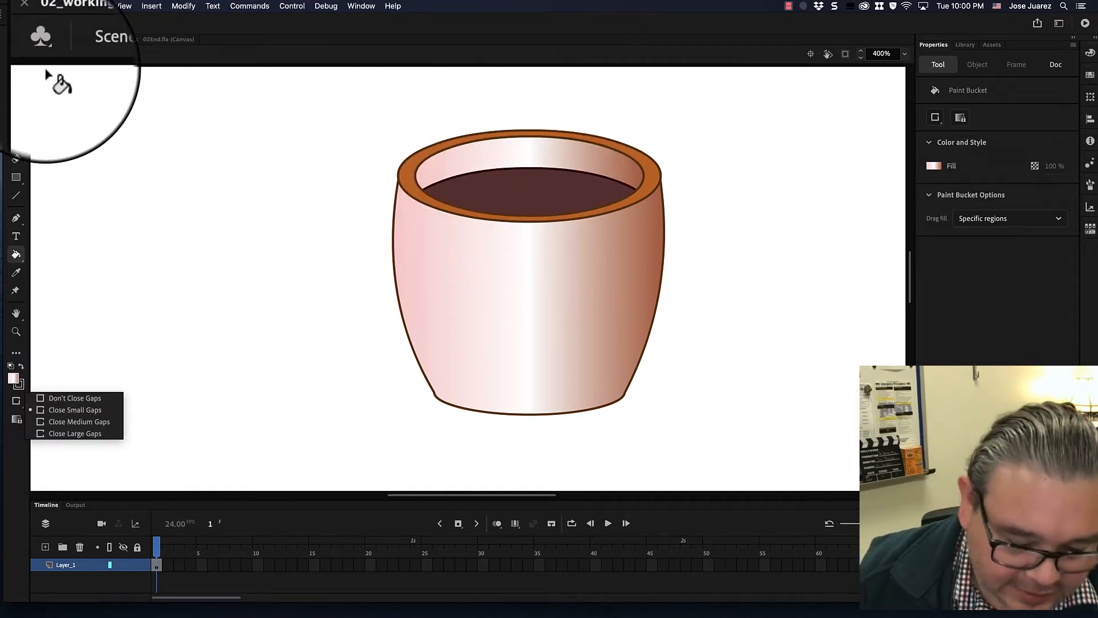
{"action": "key", "text": "v"}
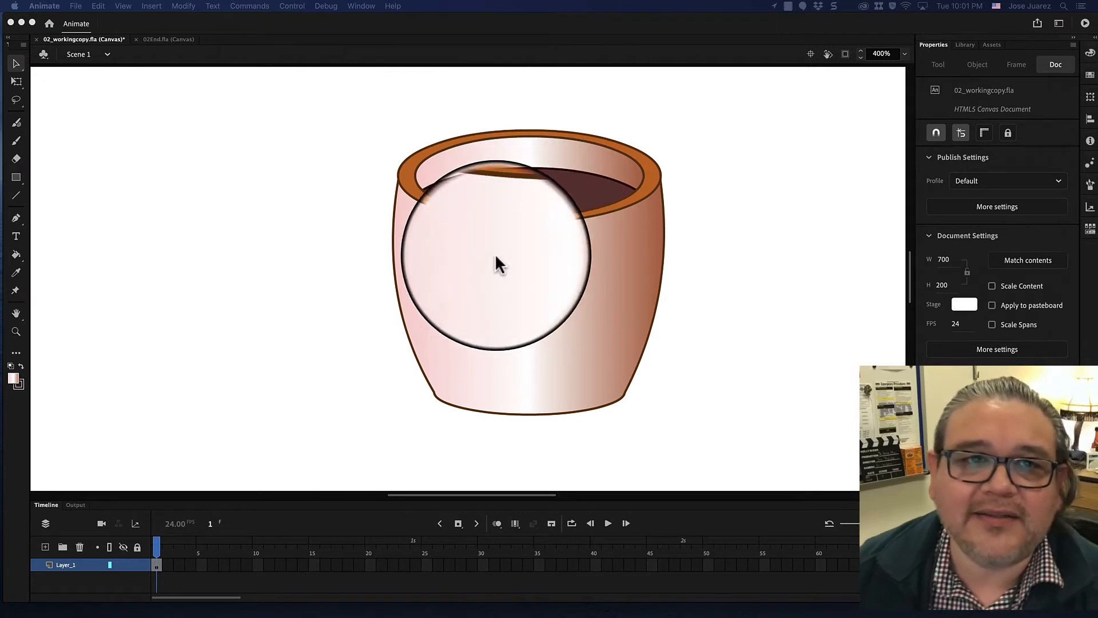
- Shift the body's gradient center toward the left with the Gradient Transform tool
{"action": "left_click", "coordinate": [418, 21]}
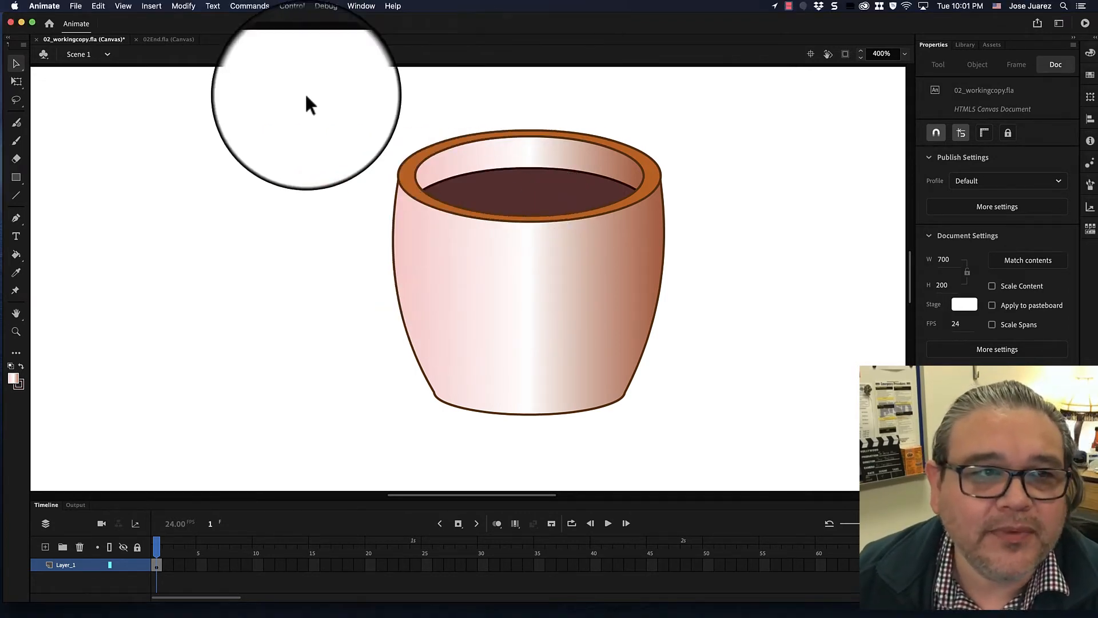
{"action": "left_click", "coordinate": [35, 85]}
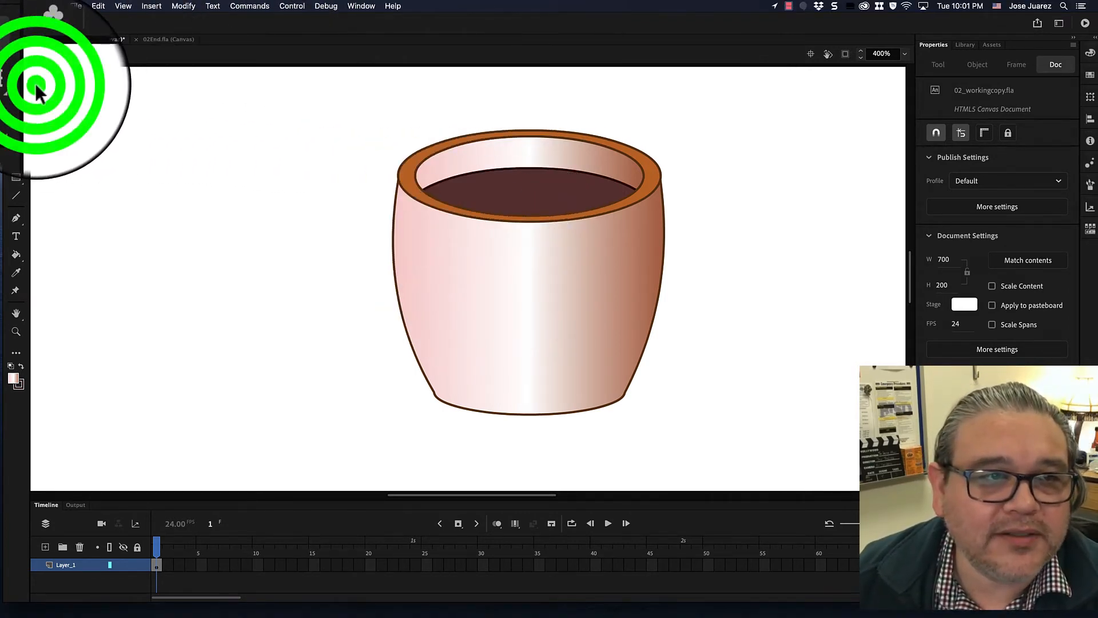
{"action": "left_click", "coordinate": [17, 84]}
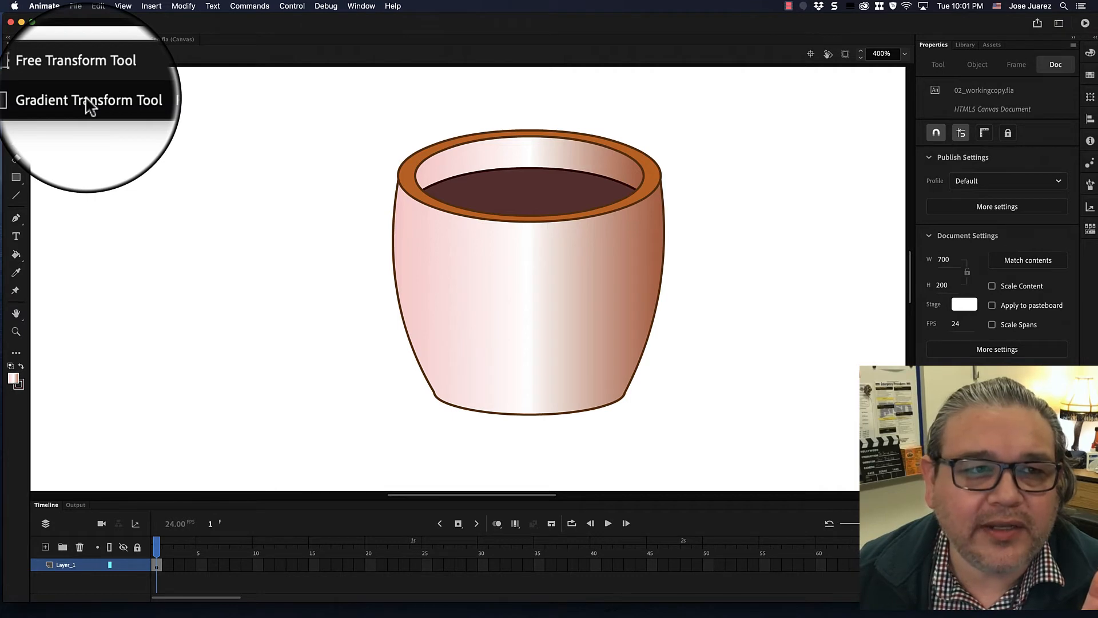
{"action": "left_click", "coordinate": [90, 106]}
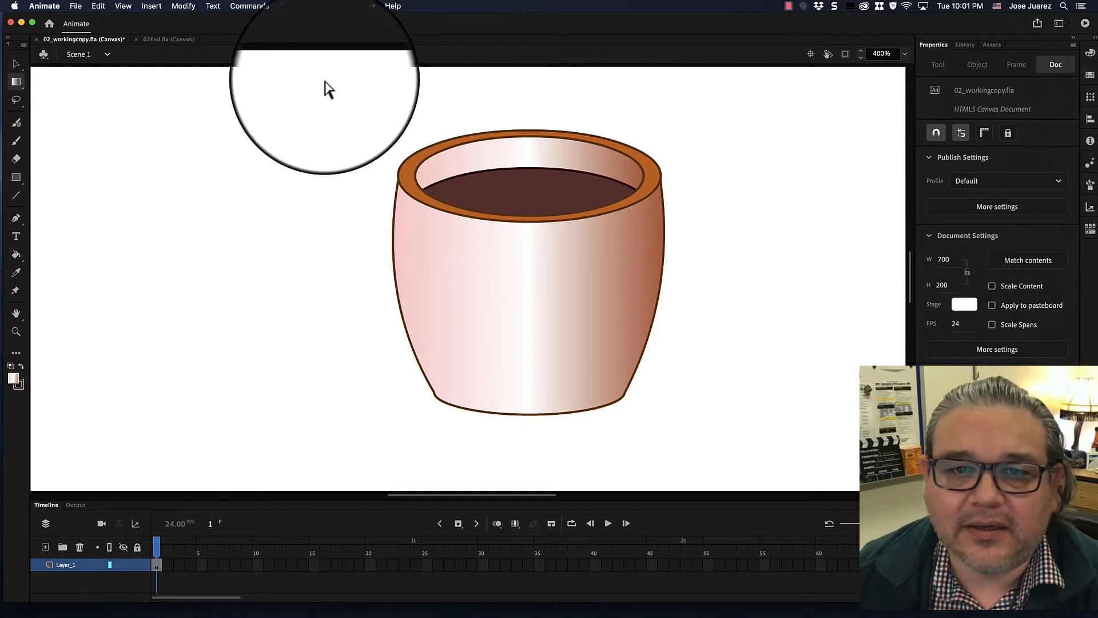
{"action": "left_click", "coordinate": [541, 268]}
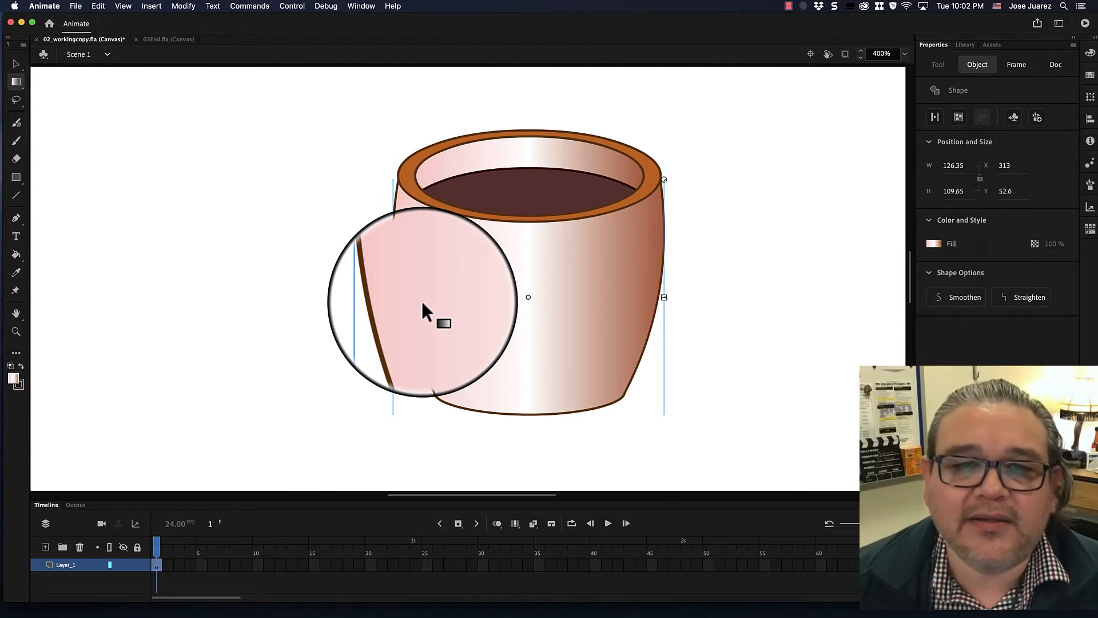
{"action": "mouse_move", "coordinate": [421, 300]}
{"action": "left_mouse_down"}
{"action": "mouse_move", "coordinate": [642, 294]}
{"action": "mouse_move", "coordinate": [444, 302]}
{"action": "mouse_move", "coordinate": [464, 297]}
{"action": "left_mouse_up"}
{"action": "left_click", "coordinate": [528, 299]}
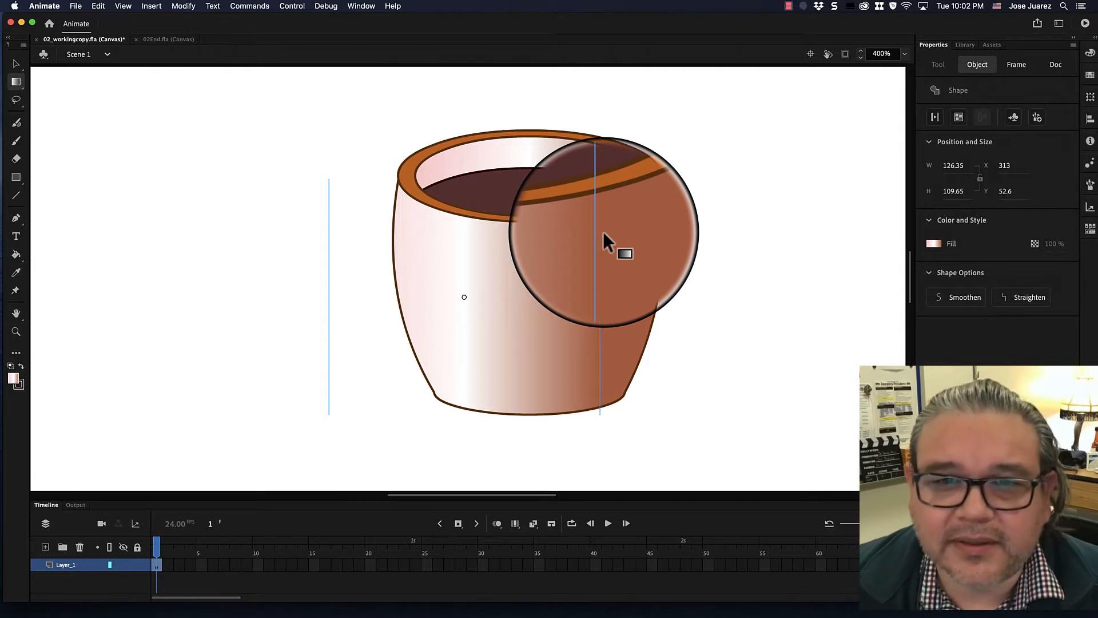
{"action": "left_click", "coordinate": [752, 121]}
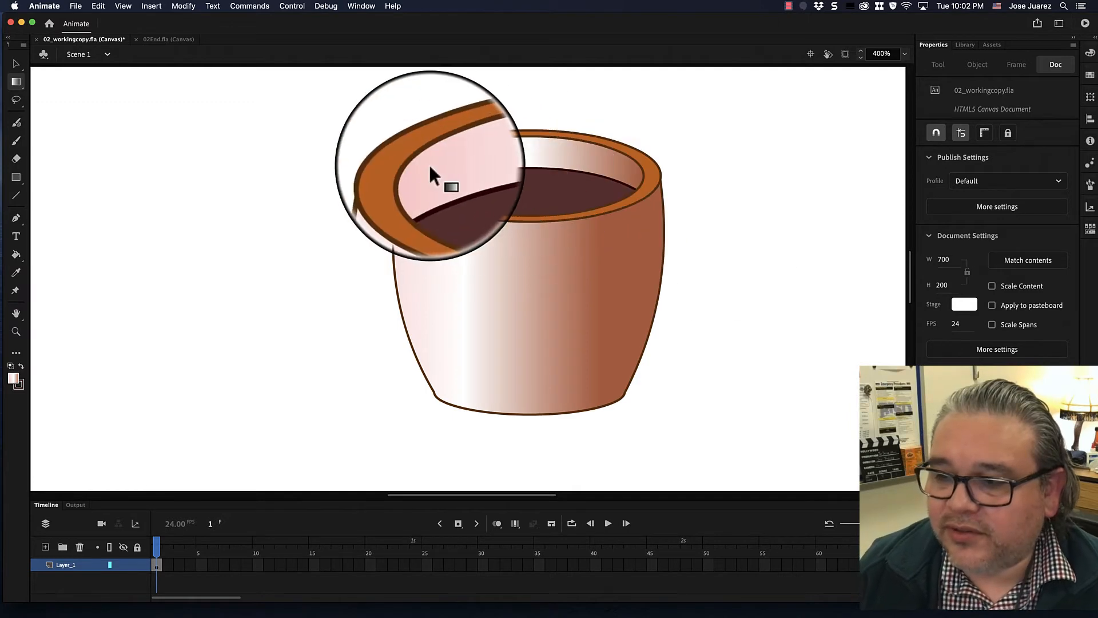
- Rotate the inner rim wall's gradient with the Gradient Transform tool so its direction is reversed
{"action": "left_click", "coordinate": [507, 154]}
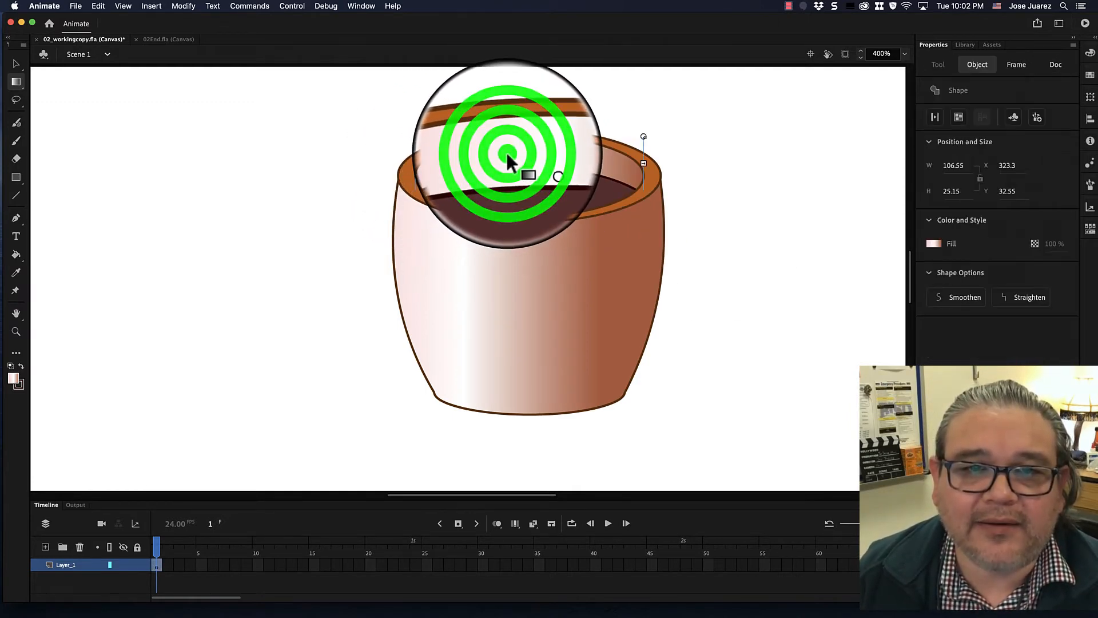
{"action": "left_click", "coordinate": [643, 139]}
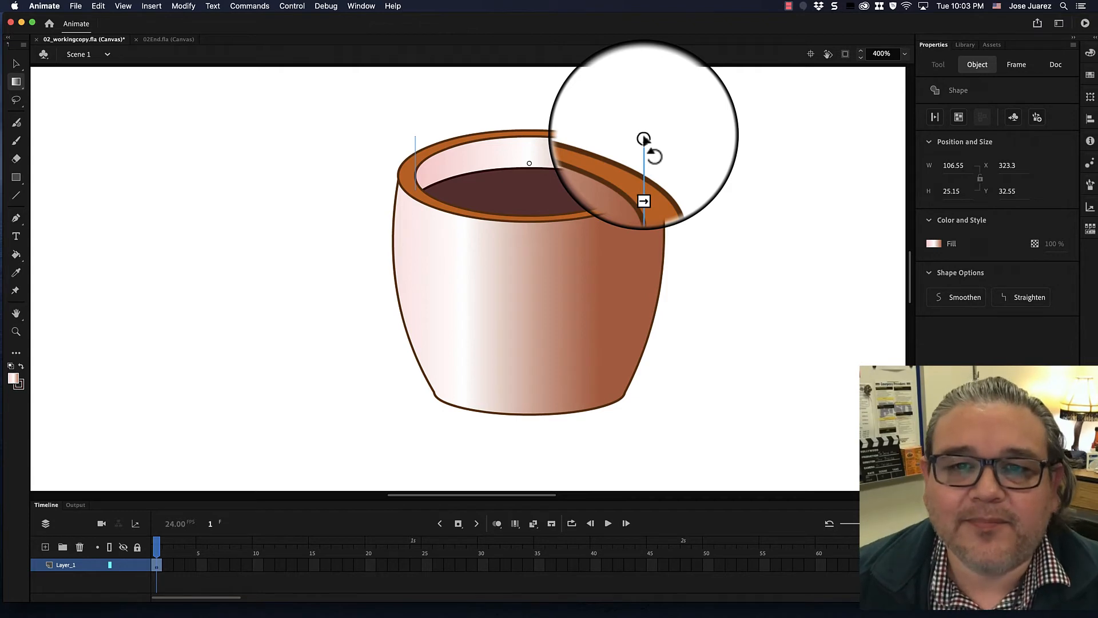
{"action": "left_click_drag", "start_coordinate": [643, 139], "coordinate": [402, 196]}
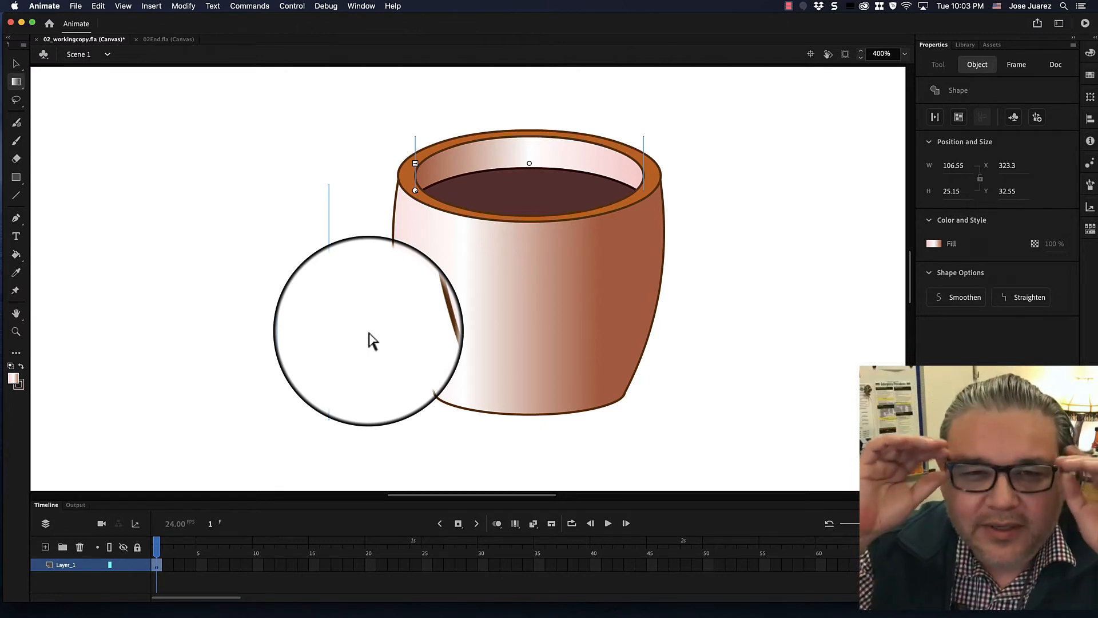
{"action": "left_click", "coordinate": [790, 252]}
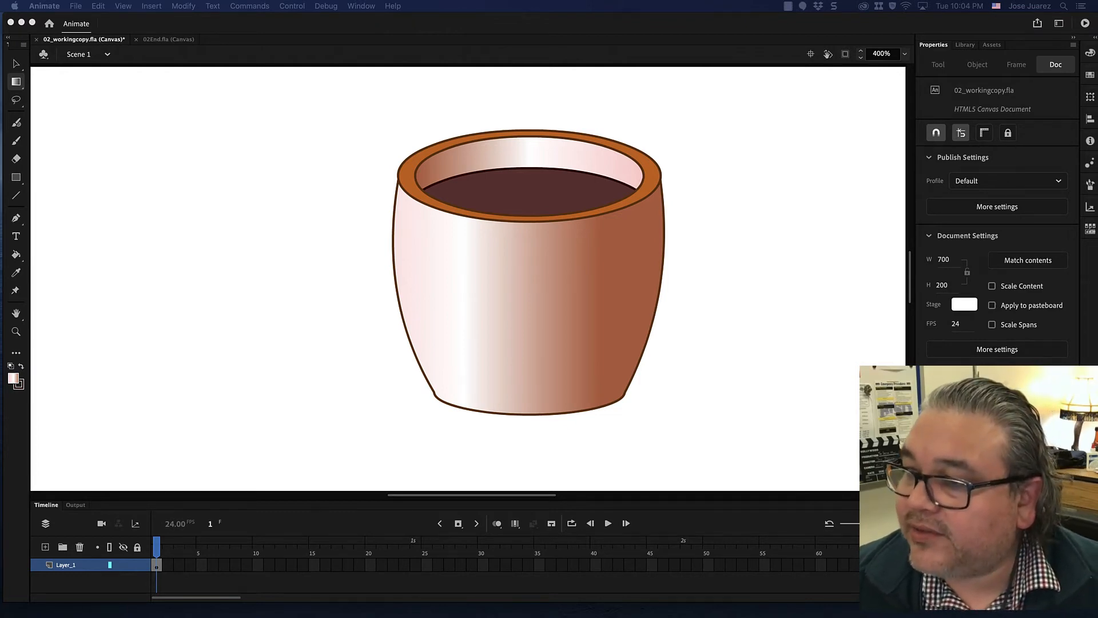
- Give the coffee surface a radial gradient fill and remove the gradient's middle color stop
{"action": "left_click", "coordinate": [16, 63]}
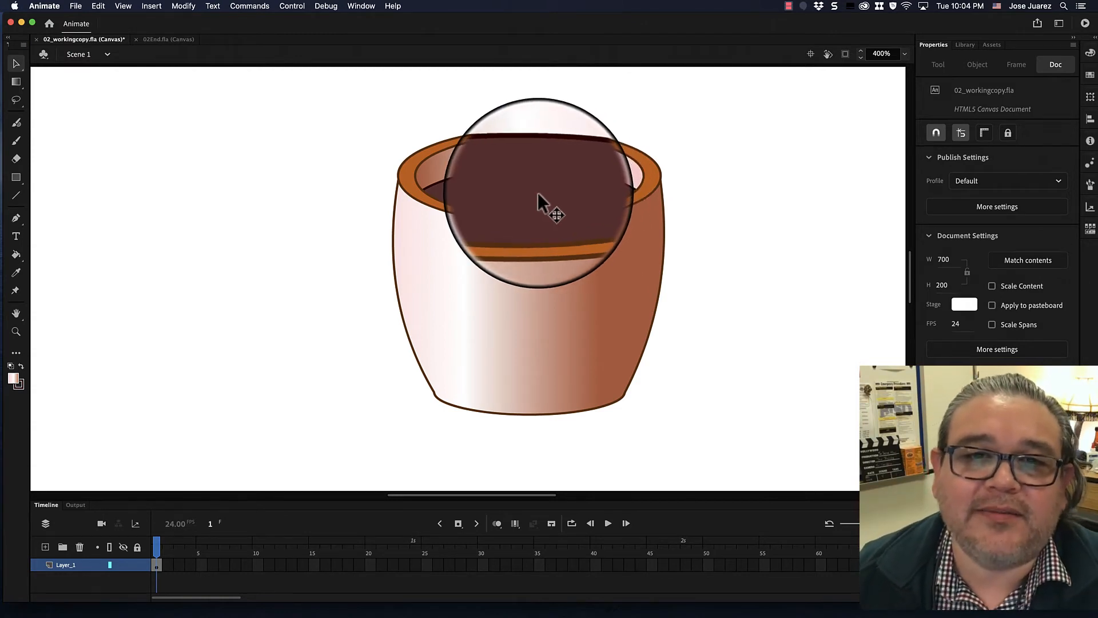
{"action": "left_click", "coordinate": [541, 200]}
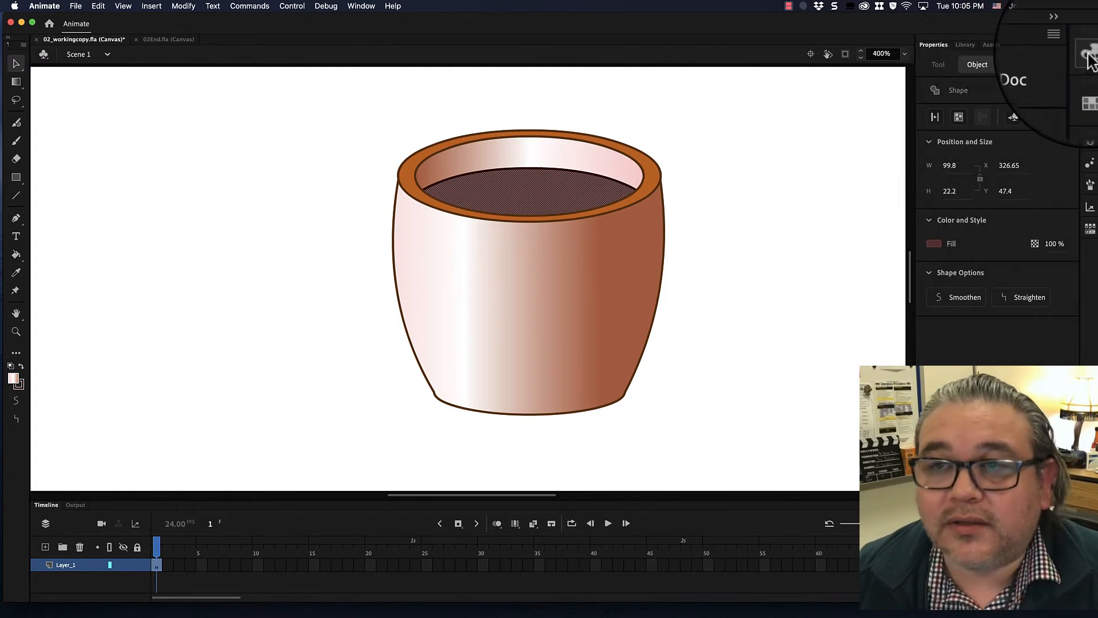
{"action": "left_click", "coordinate": [361, 6]}
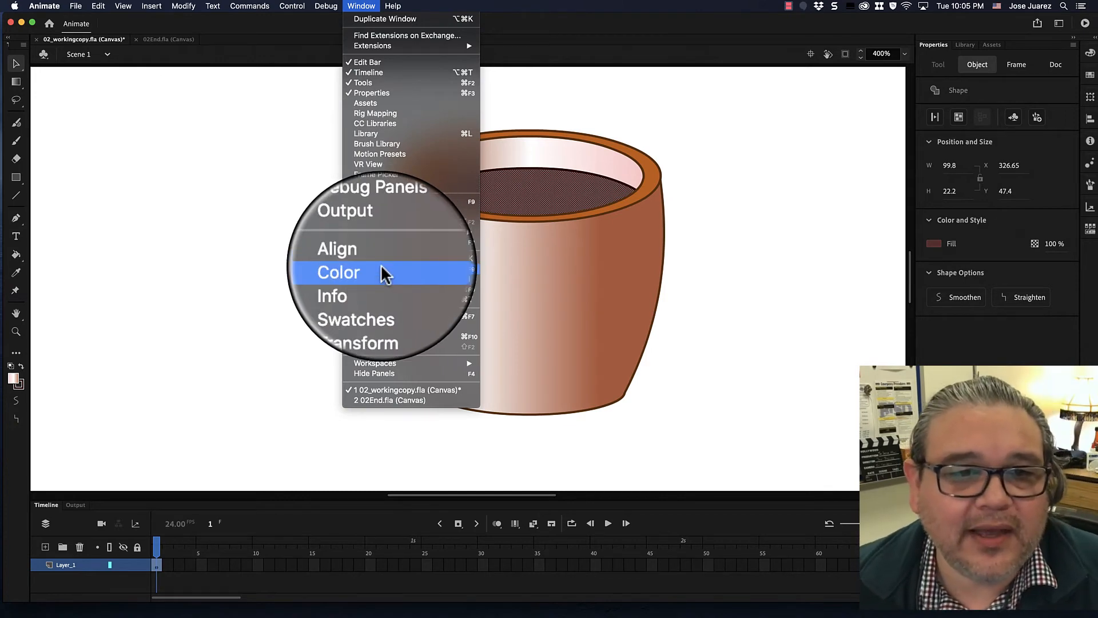
{"action": "left_click", "coordinate": [382, 268]}
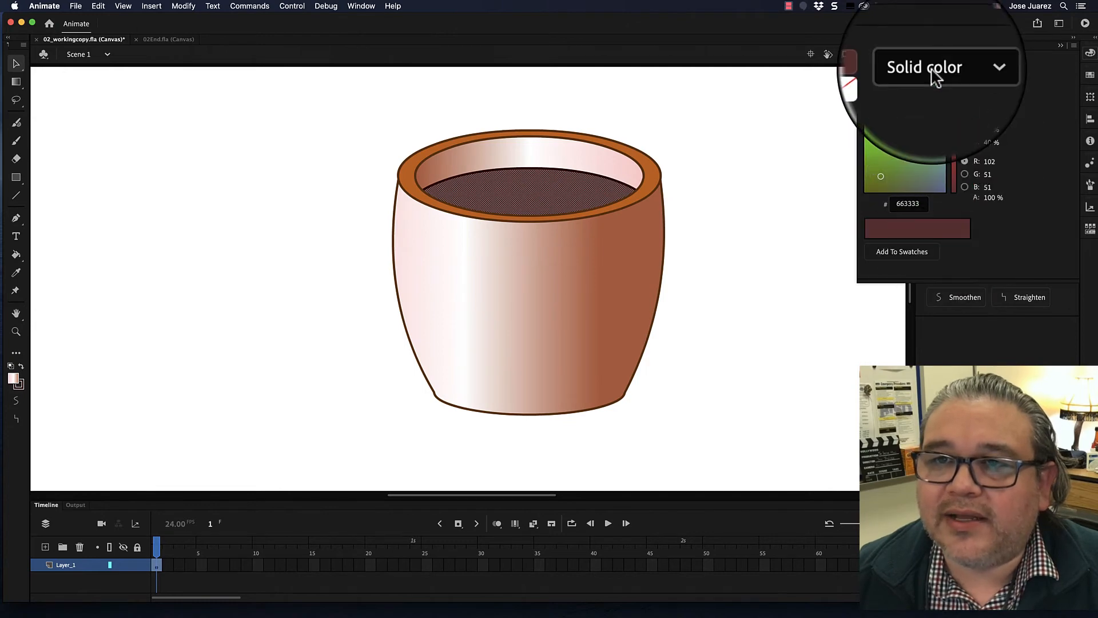
{"action": "left_click", "coordinate": [960, 68]}
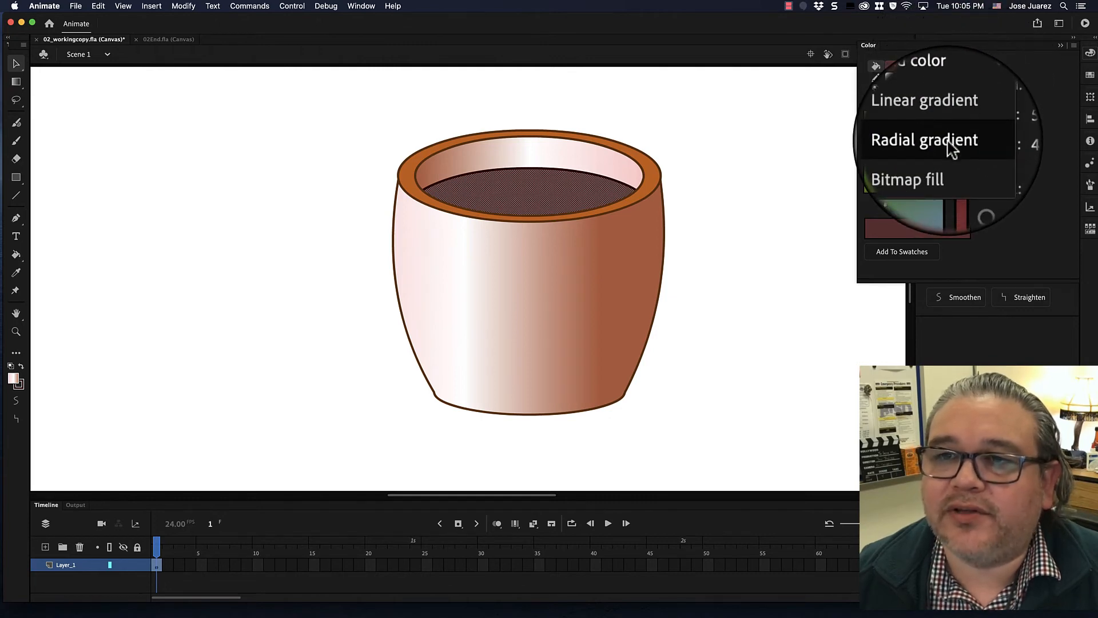
{"action": "left_click", "coordinate": [948, 143]}
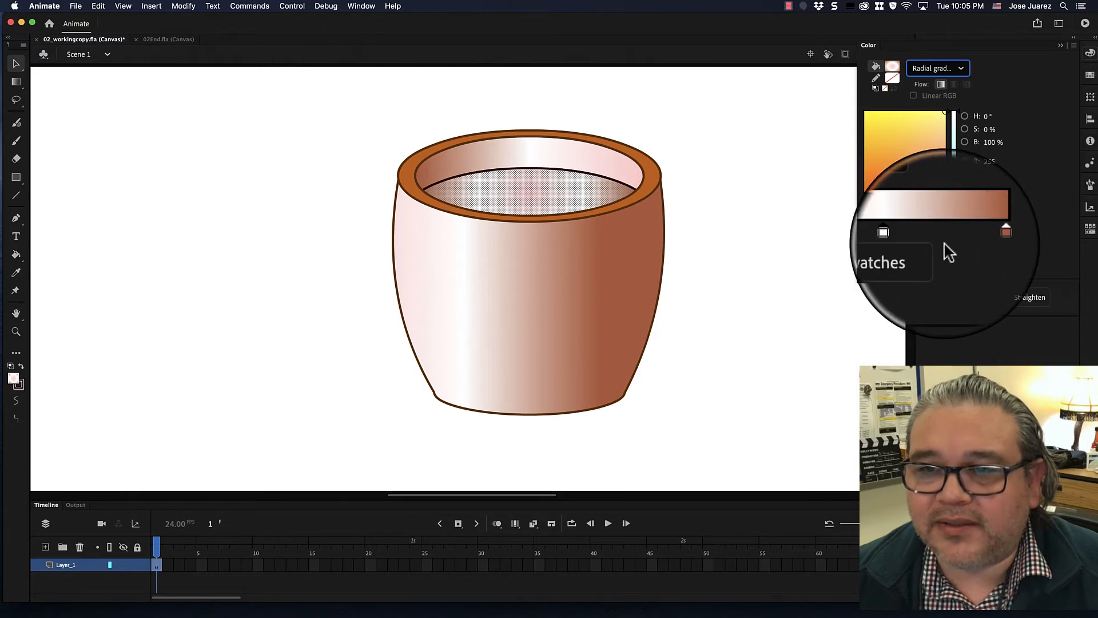
{"action": "left_click", "coordinate": [918, 238]}
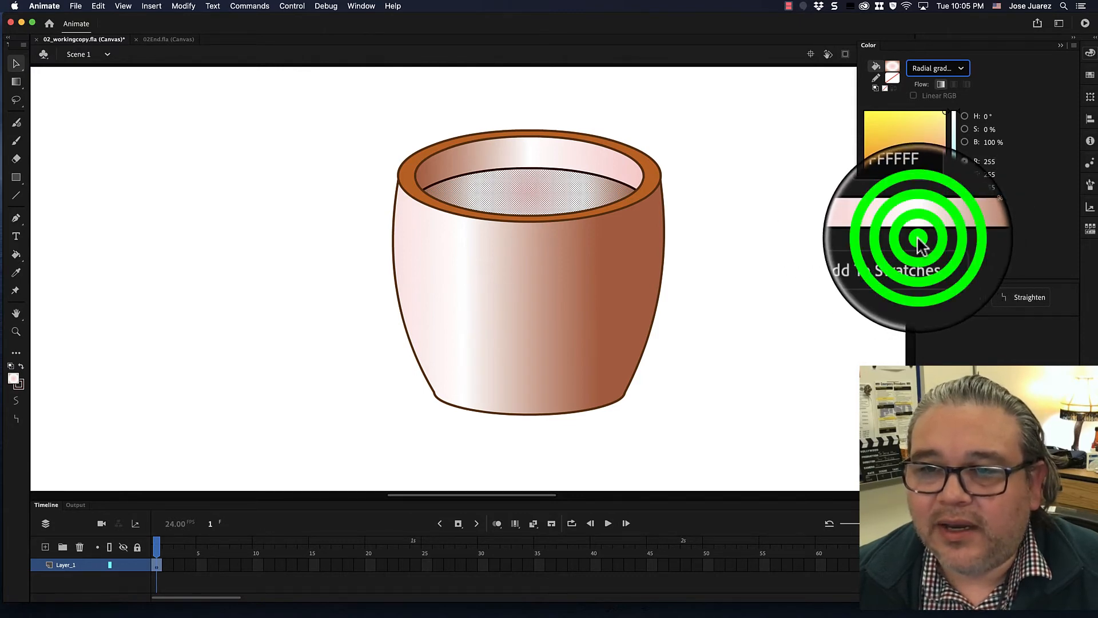
{"action": "left_click_drag", "start_coordinate": [919, 239], "coordinate": [866, 314]}
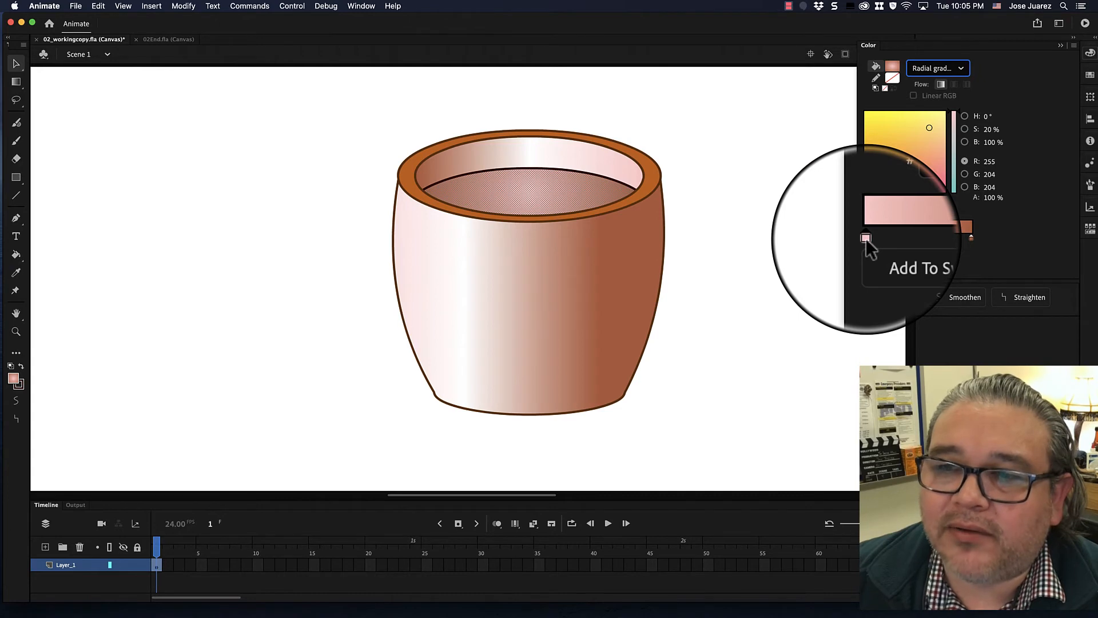
{"action": "left_click", "coordinate": [867, 239]}
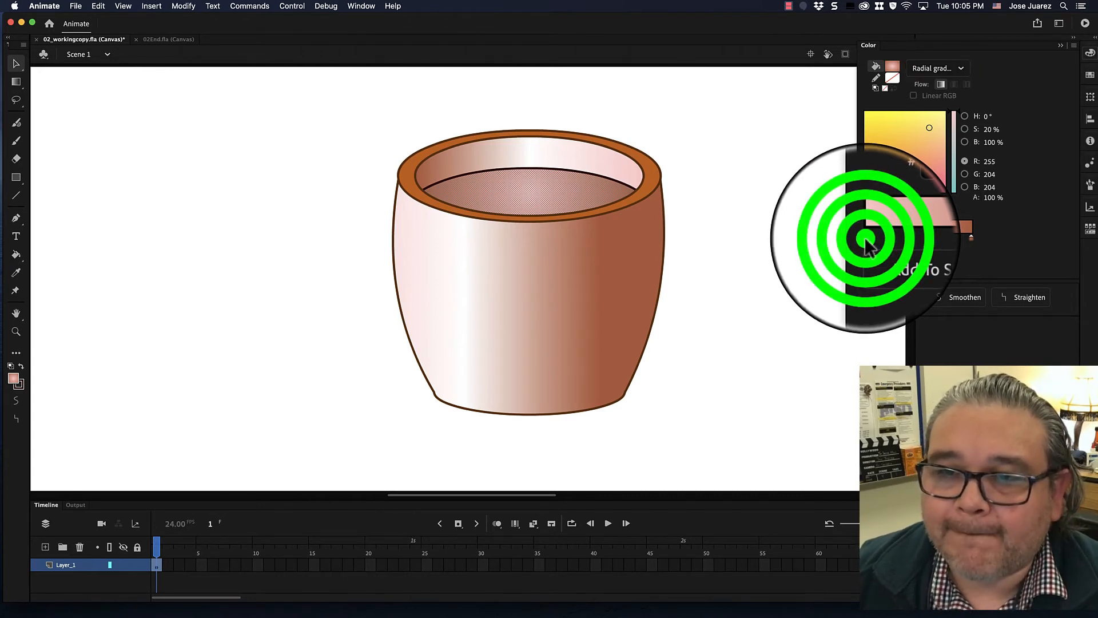
{"action": "double_click", "coordinate": [866, 237]}
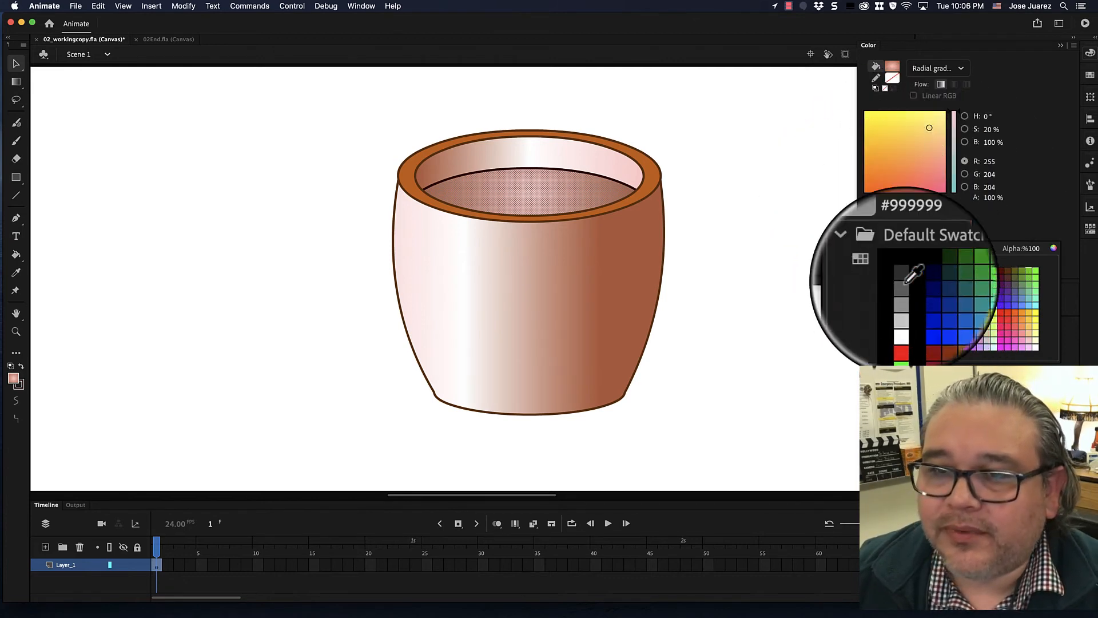
{"action": "left_click", "coordinate": [867, 239]}
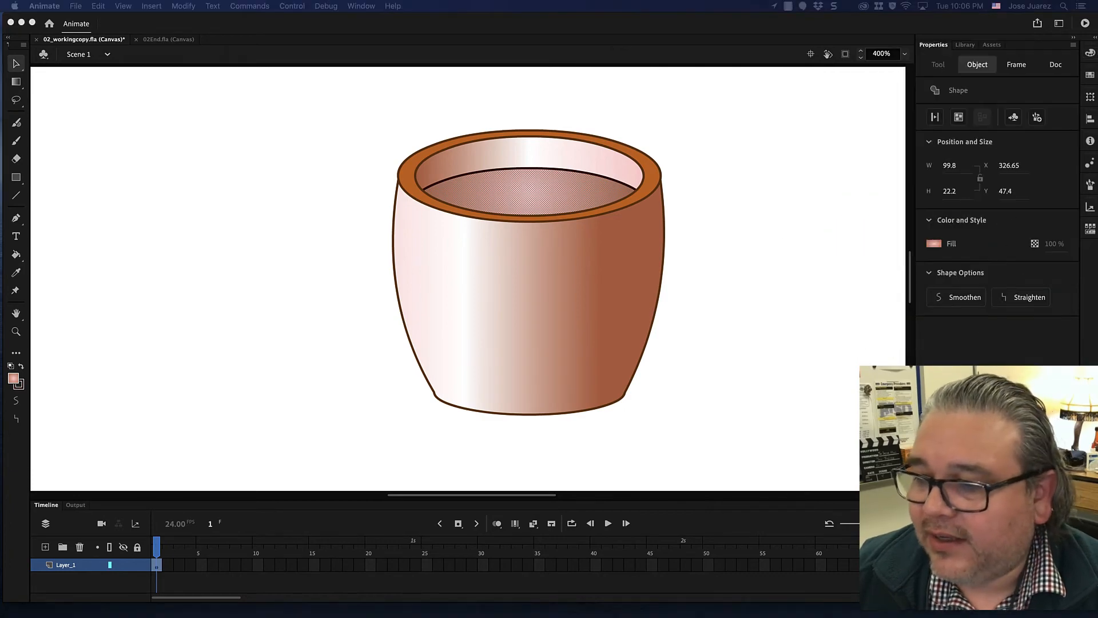
- Switch to the browser and select the light brown hex code b5651d in the search results
{"action": "left_click_drag", "start_coordinate": [1096, 227], "coordinate": [410, 35]}
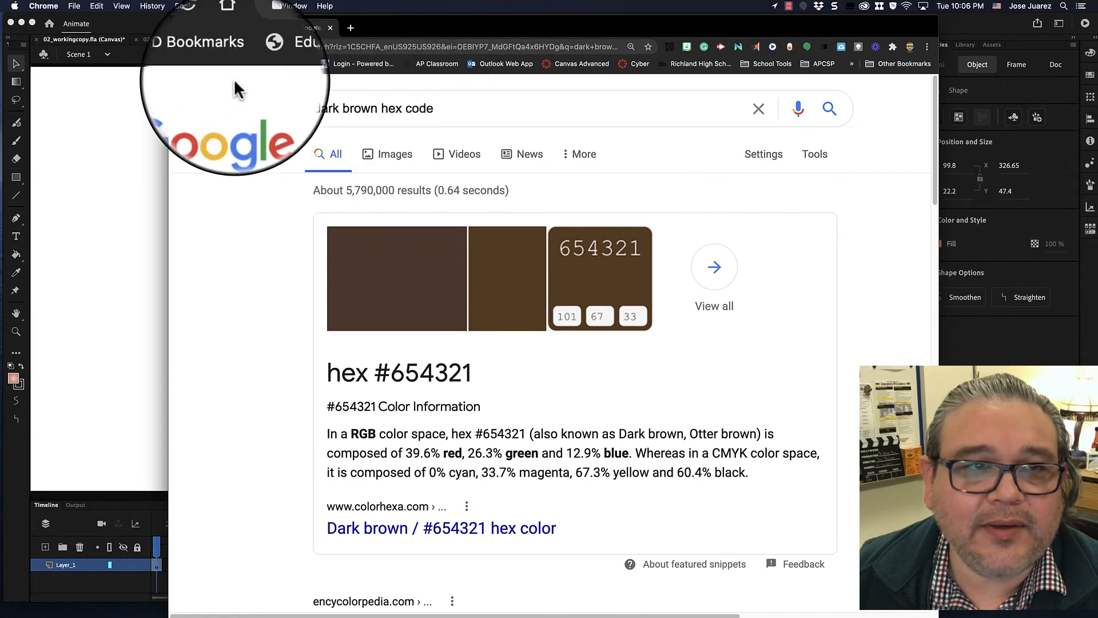
{"action": "left_click", "coordinate": [179, 46]}
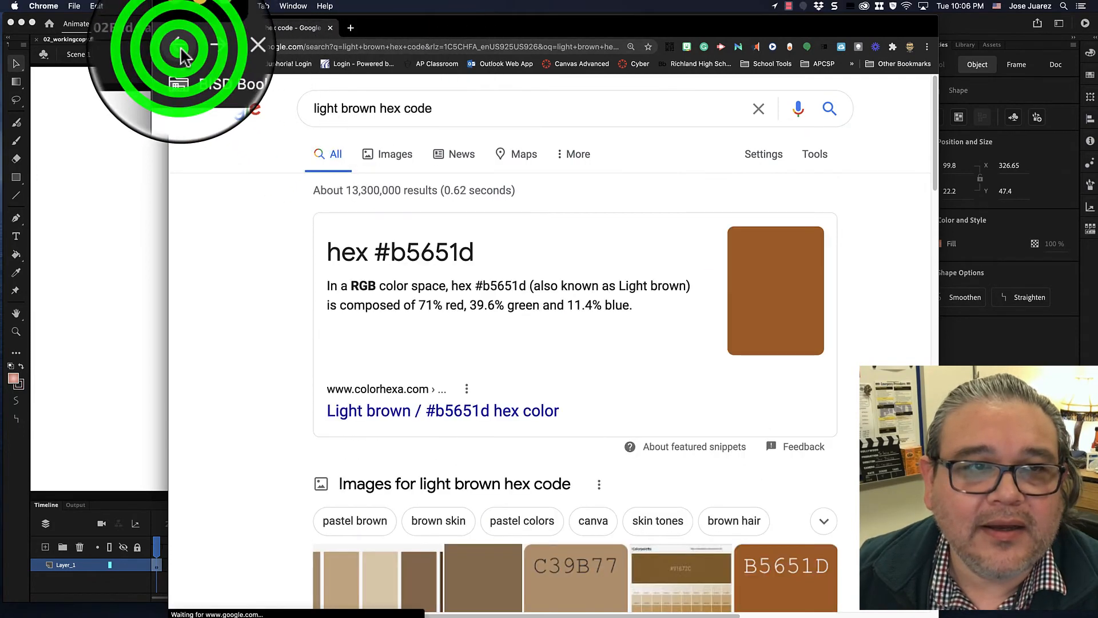
{"action": "left_click", "coordinate": [474, 251]}
{"action": "left_click_drag", "start_coordinate": [473, 252], "coordinate": [389, 249]}
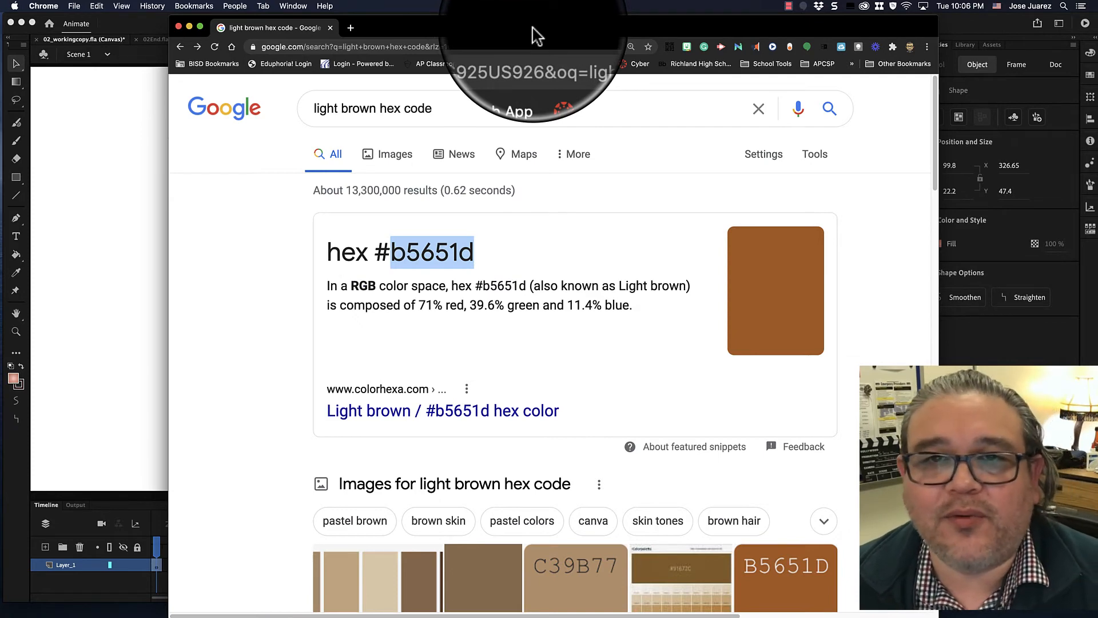
{"action": "left_click_drag", "start_coordinate": [532, 35], "coordinate": [1095, 246]}
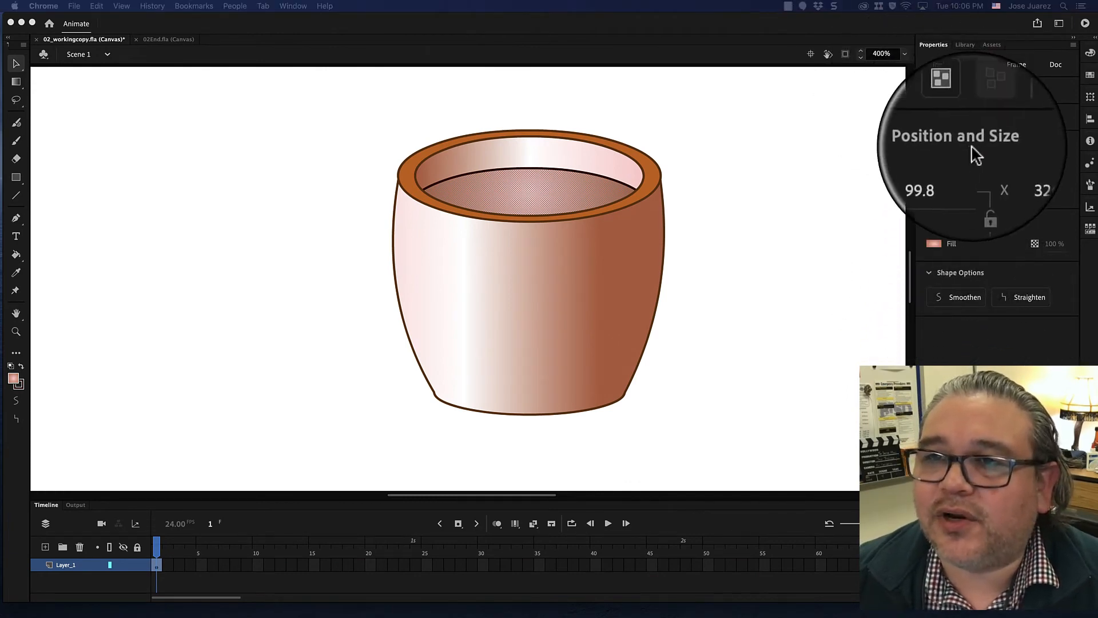
- Set the coffee surface gradient's left color stop to hex b5651d in the Color panel
{"action": "left_click", "coordinate": [1090, 57]}
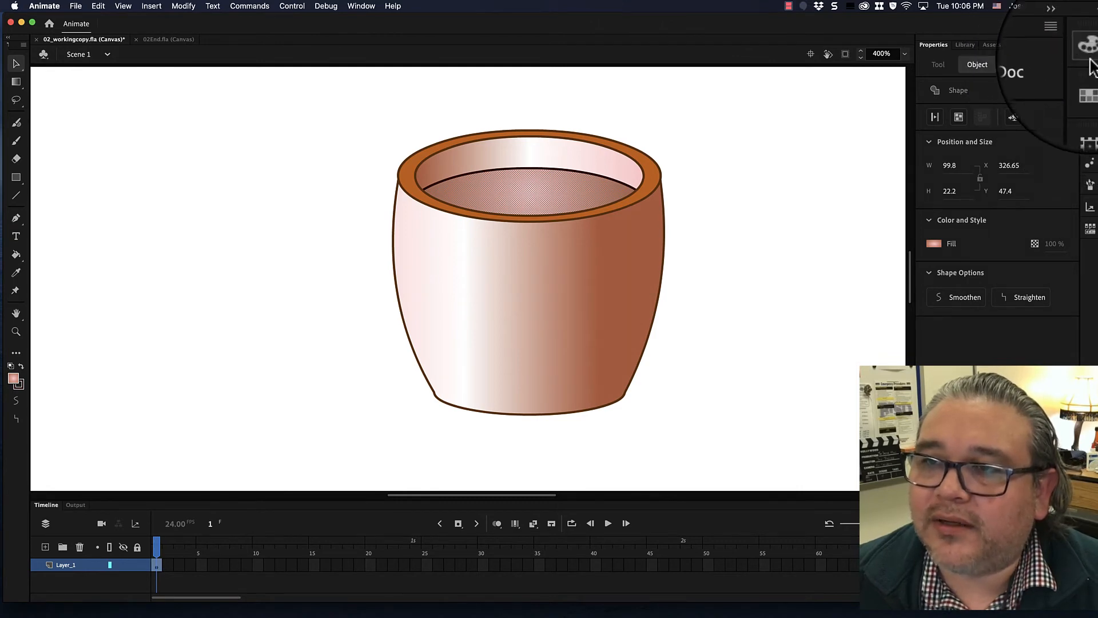
{"action": "left_click", "coordinate": [1090, 53]}
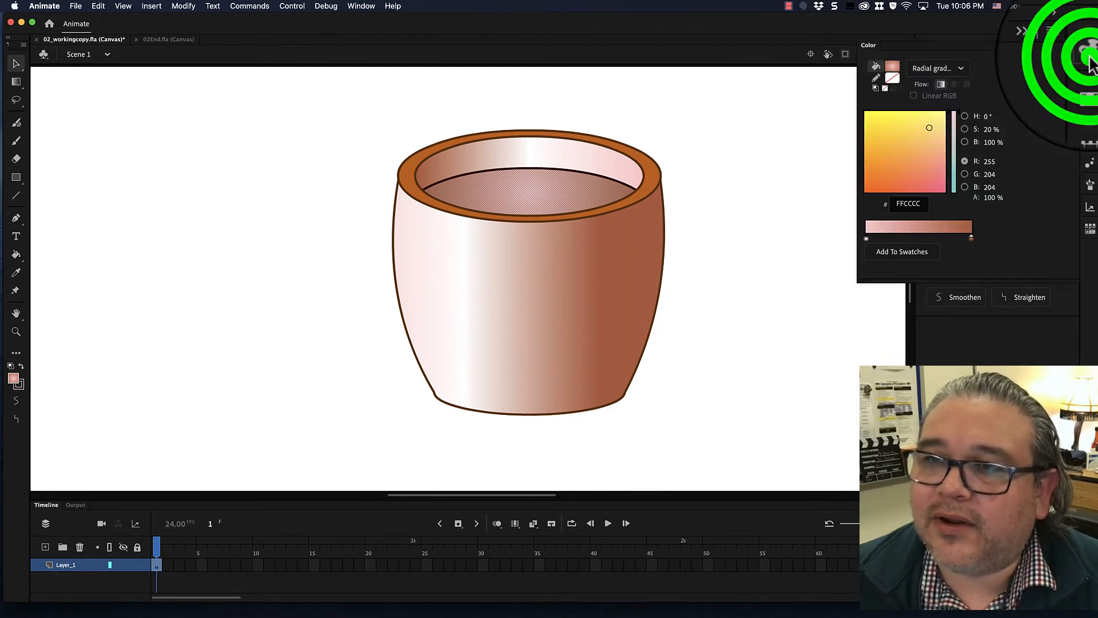
{"action": "left_click", "coordinate": [866, 242]}
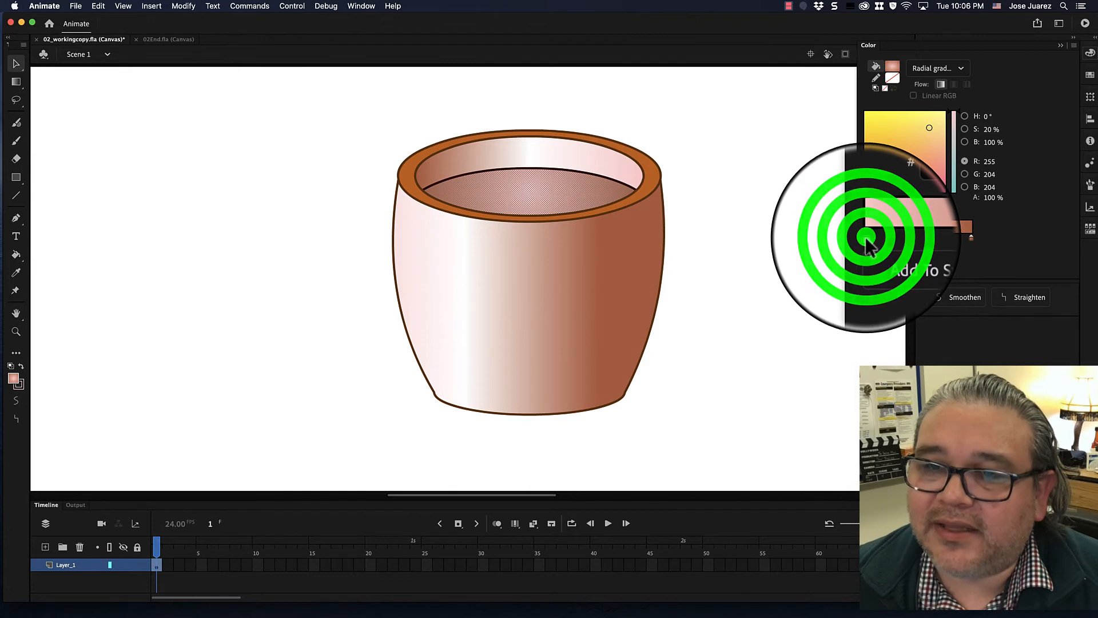
{"action": "left_click", "coordinate": [867, 243]}
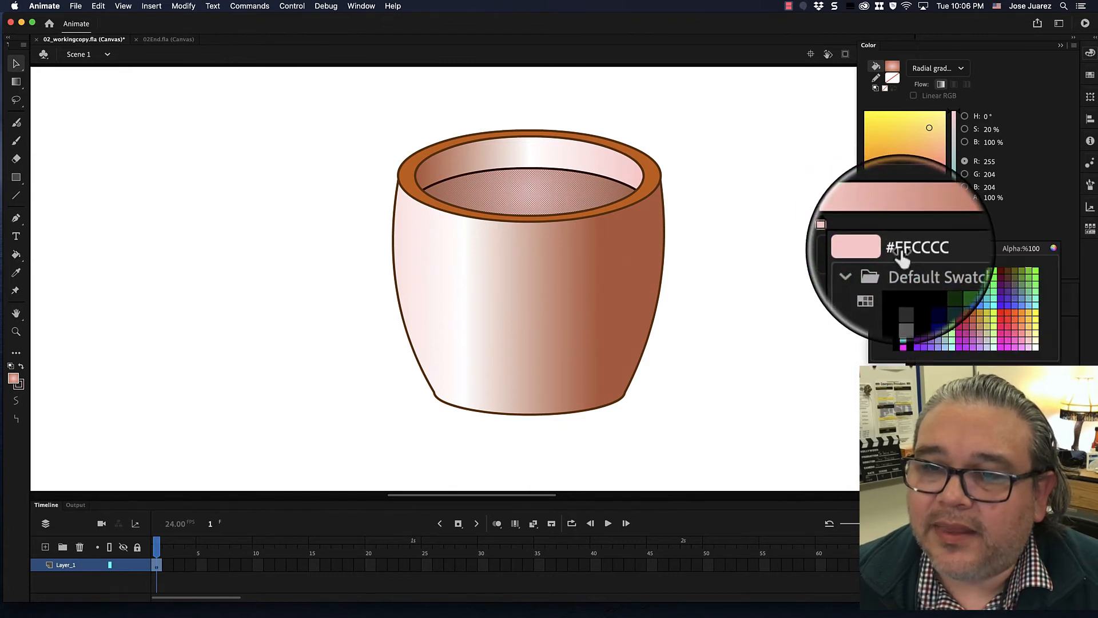
{"action": "left_click", "coordinate": [901, 249]}
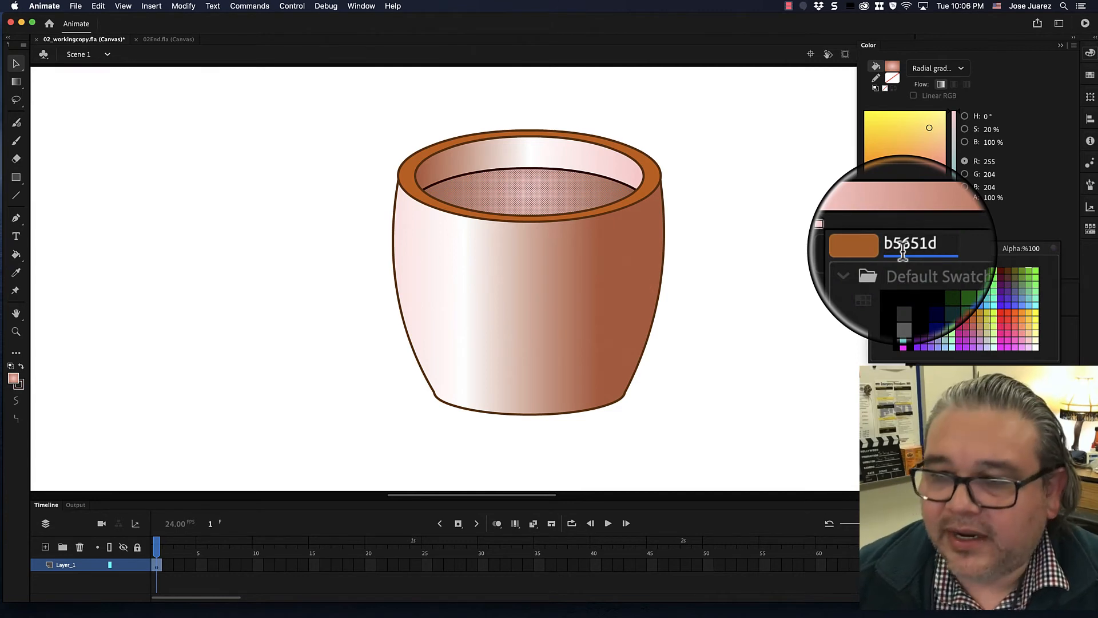
{"action": "type", "text": "b5651d"}
{"action": "key", "text": "Return"}
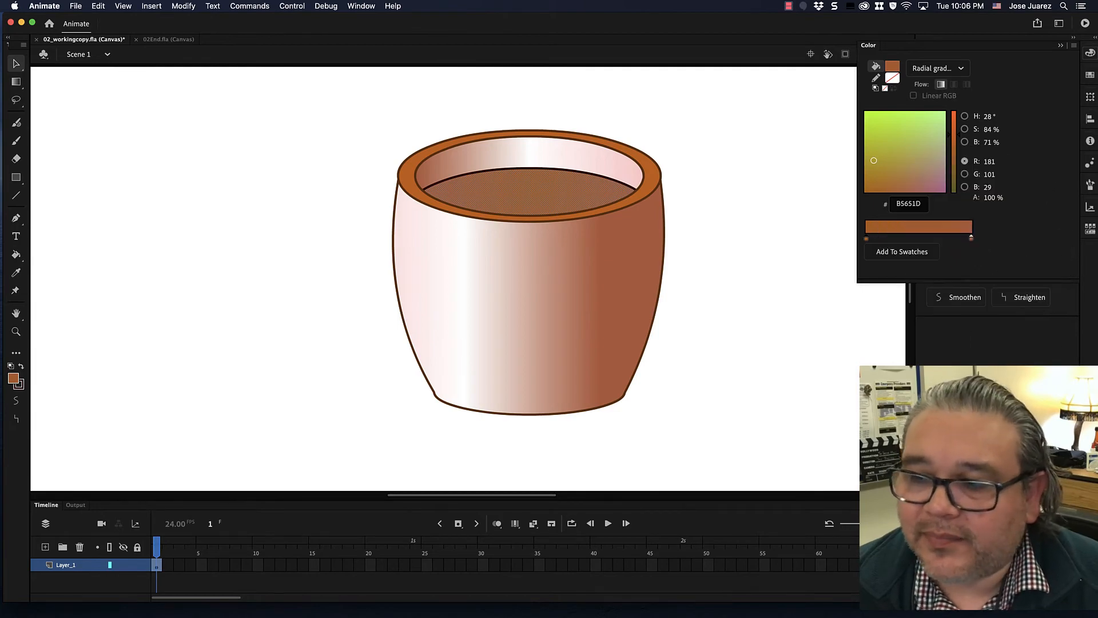
- Switch to the browser and select the dark brown hex code 654321 in the search results
{"action": "left_click_drag", "start_coordinate": [625, 617], "coordinate": [416, 35]}
{"action": "left_click", "coordinate": [192, 58]}
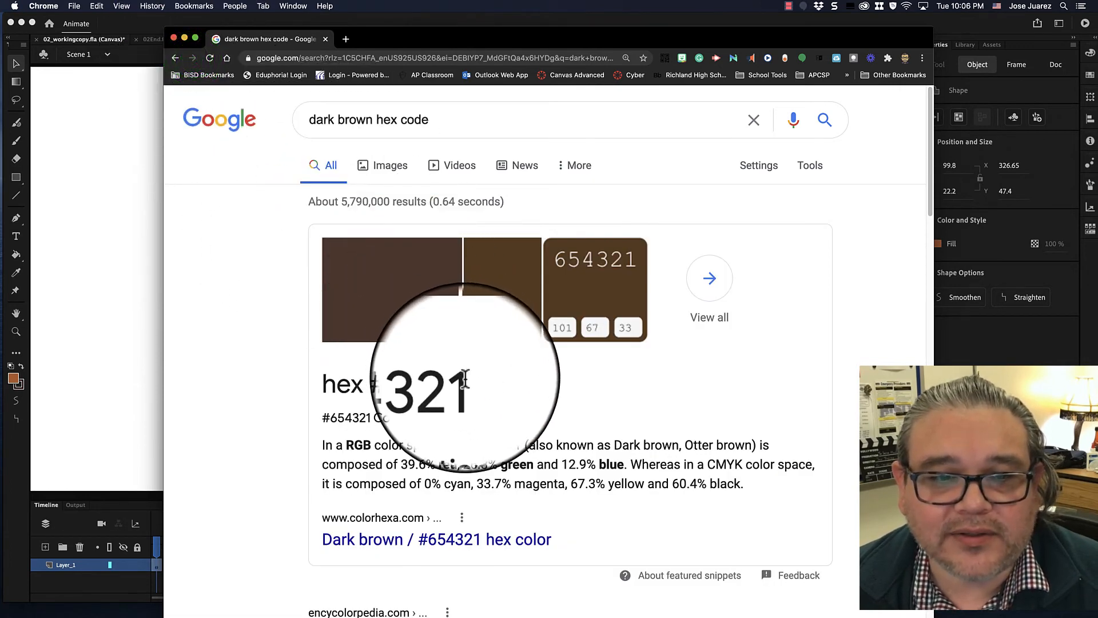
{"action": "left_click_drag", "start_coordinate": [466, 382], "coordinate": [391, 373]}
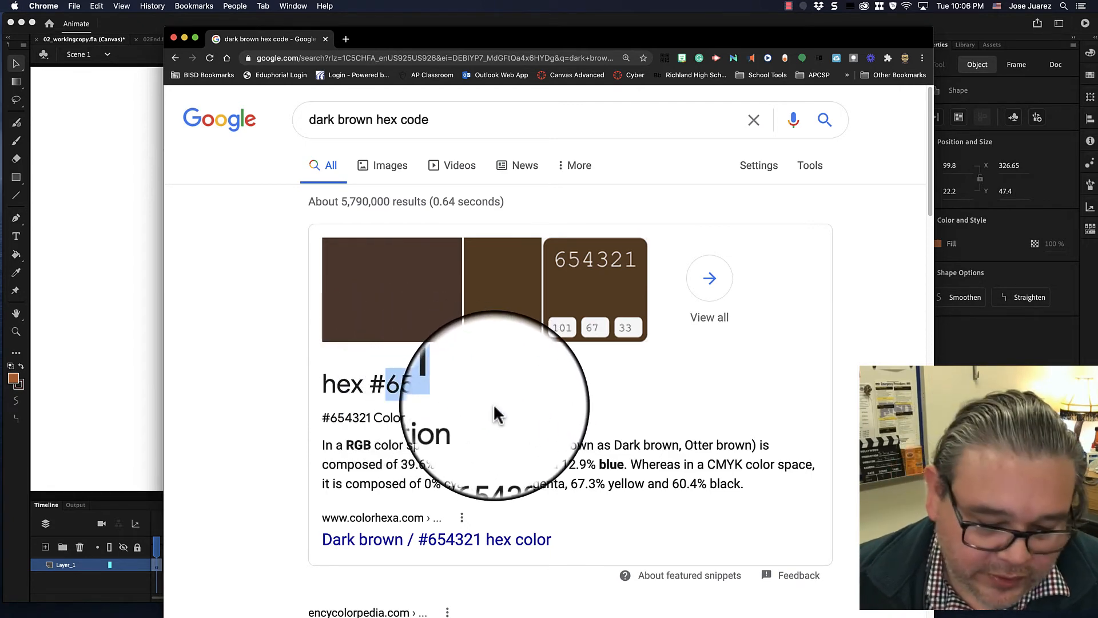
{"action": "left_click_drag", "start_coordinate": [371, 37], "coordinate": [1095, 303]}
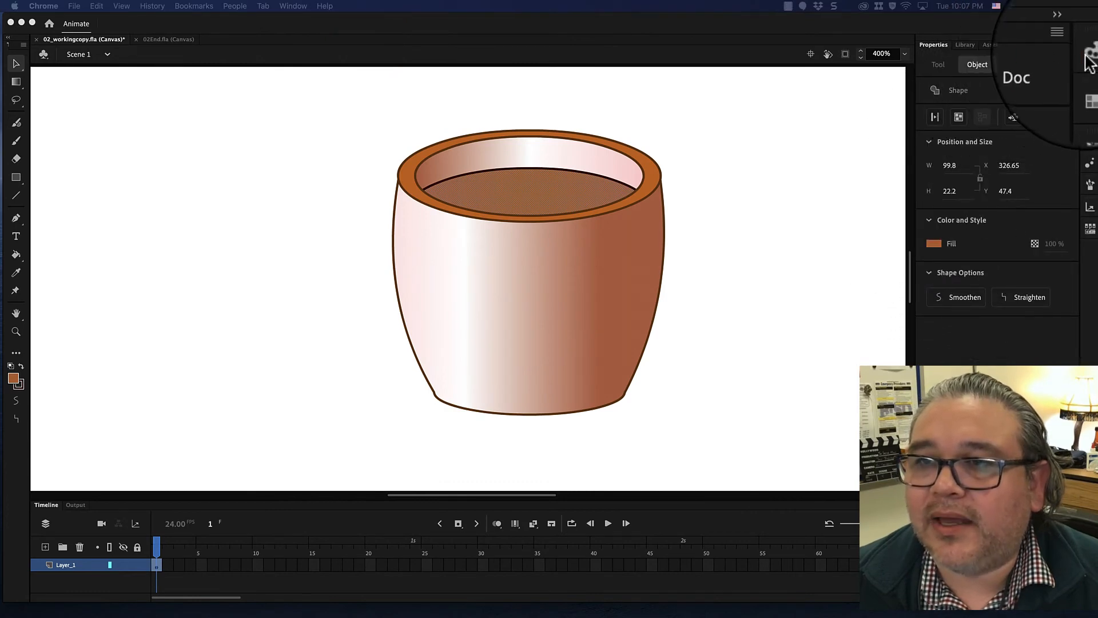
- Reopen the Color panel and set the gradient's right color stop to hex 654321
{"action": "left_click", "coordinate": [1089, 58]}
{"action": "left_click", "coordinate": [1090, 58]}
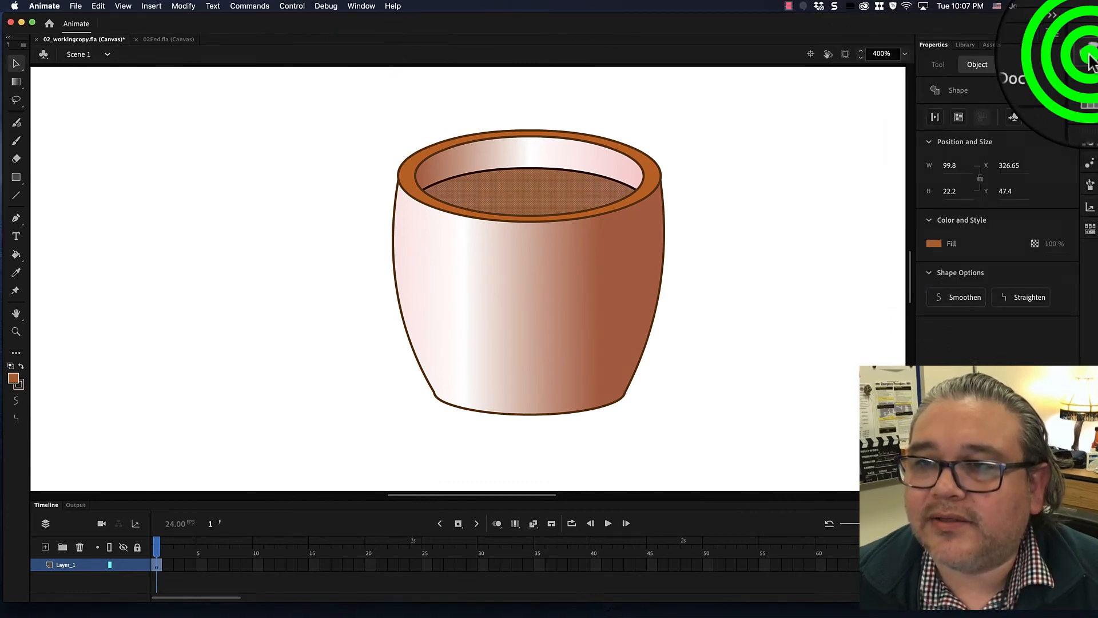
{"action": "left_click", "coordinate": [361, 6]}
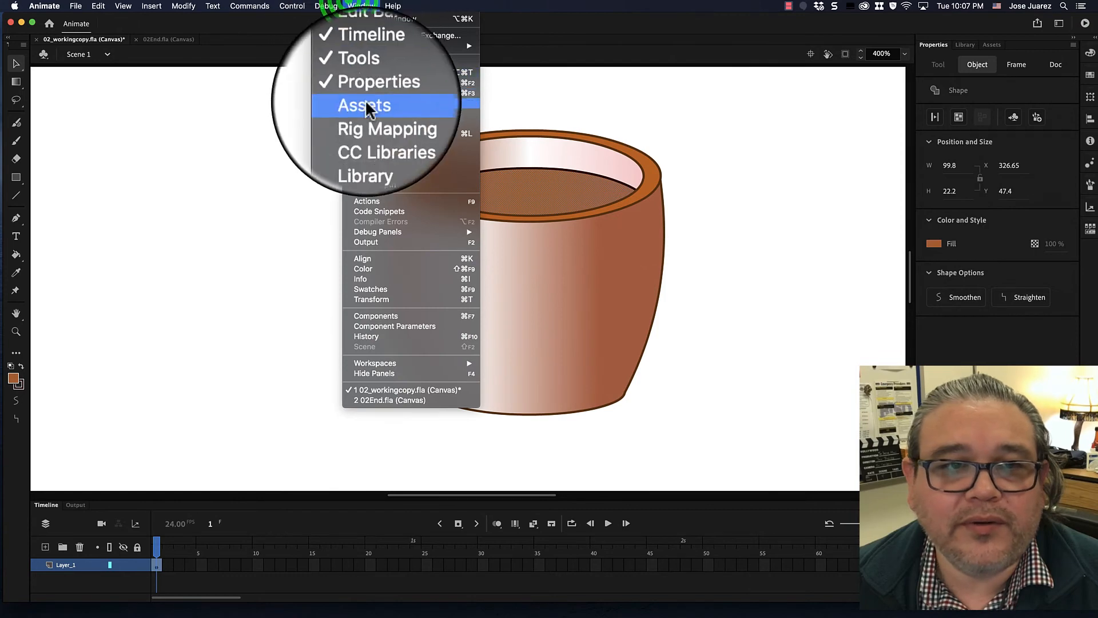
{"action": "left_click", "coordinate": [388, 270]}
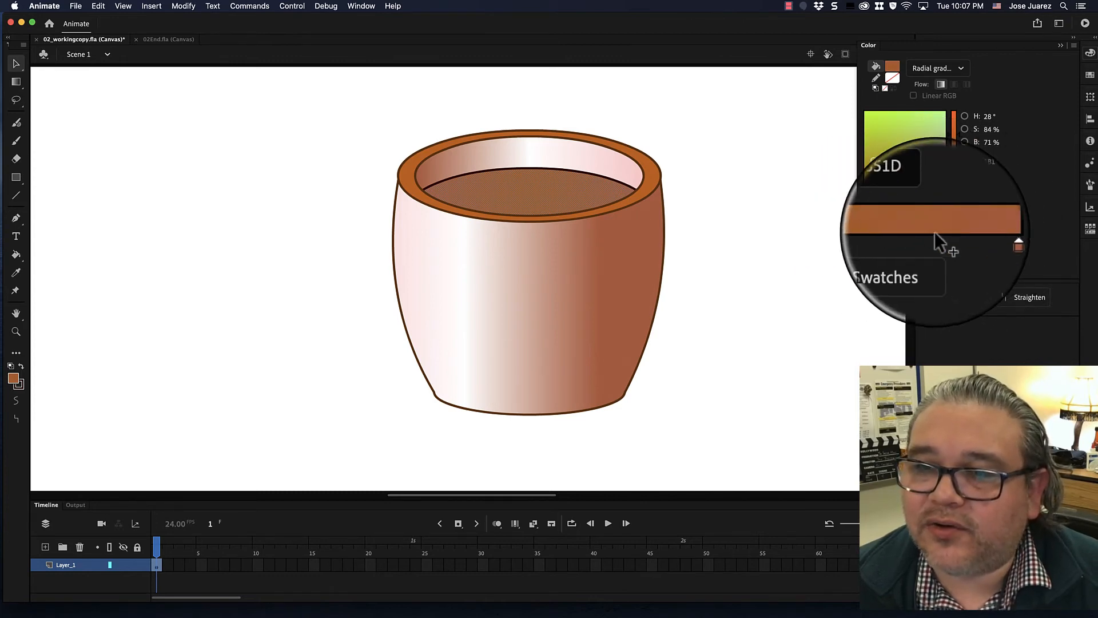
{"action": "double_click", "coordinate": [972, 238]}
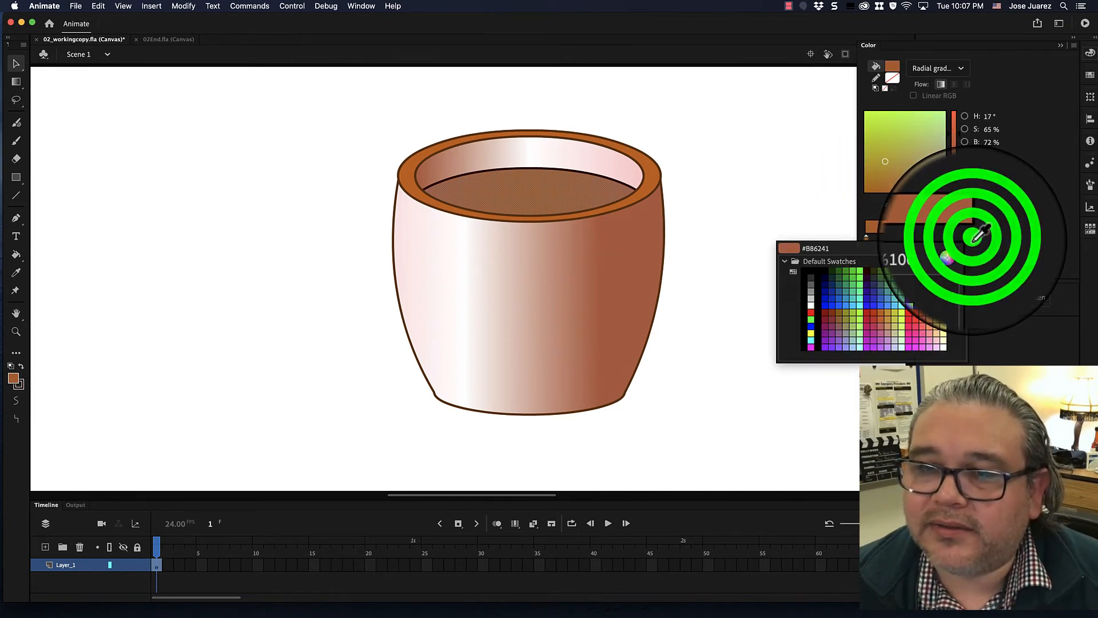
{"action": "left_click", "coordinate": [818, 248]}
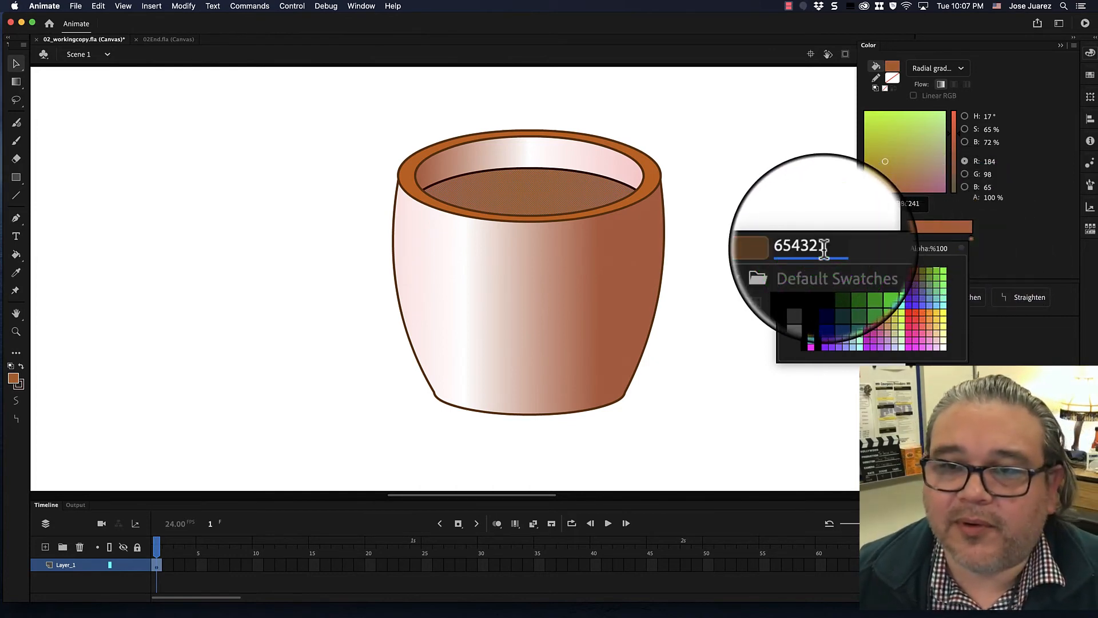
{"action": "key", "text": "Return"}
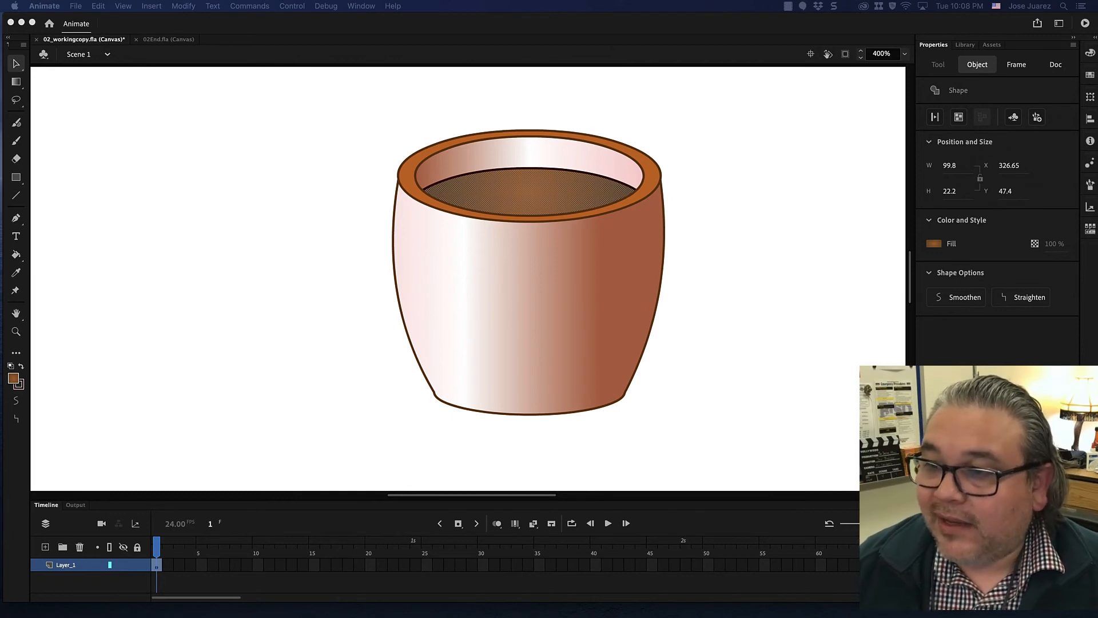
- Move the coffee surface's gradient center toward the right with the Gradient Transform tool
{"action": "left_click", "coordinate": [16, 84]}
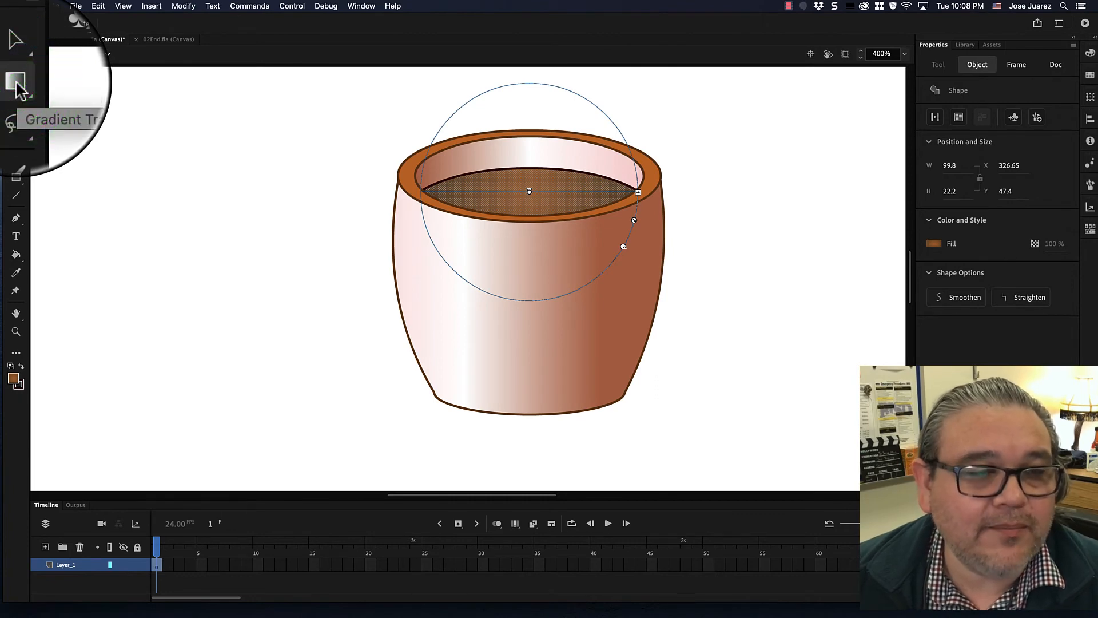
{"action": "left_click", "coordinate": [16, 85]}
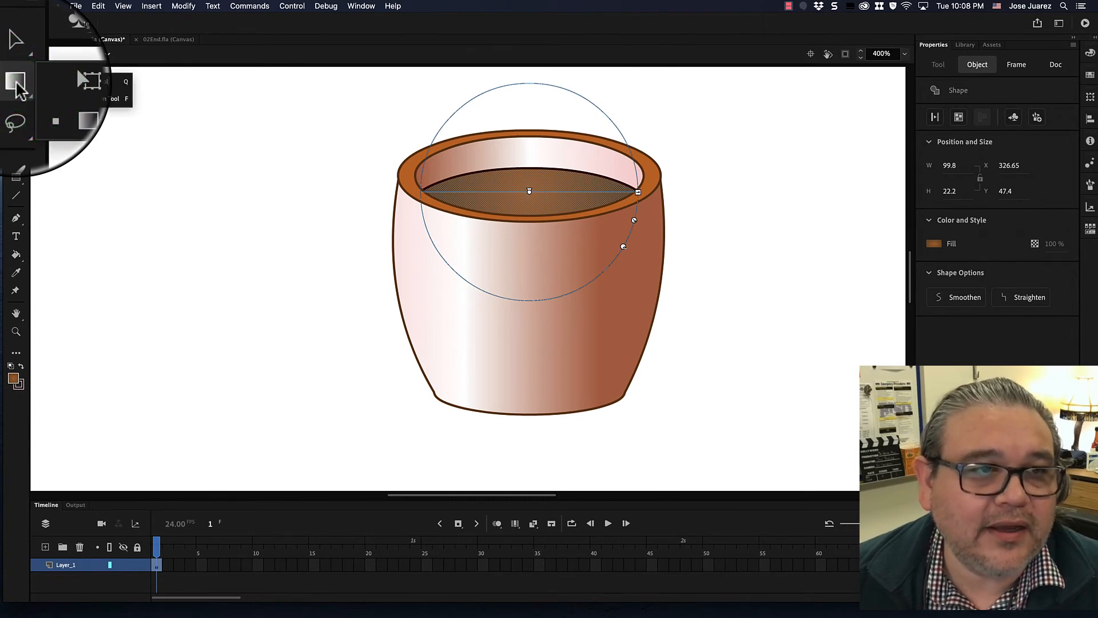
{"action": "left_click", "coordinate": [69, 81]}
{"action": "left_click", "coordinate": [23, 80]}
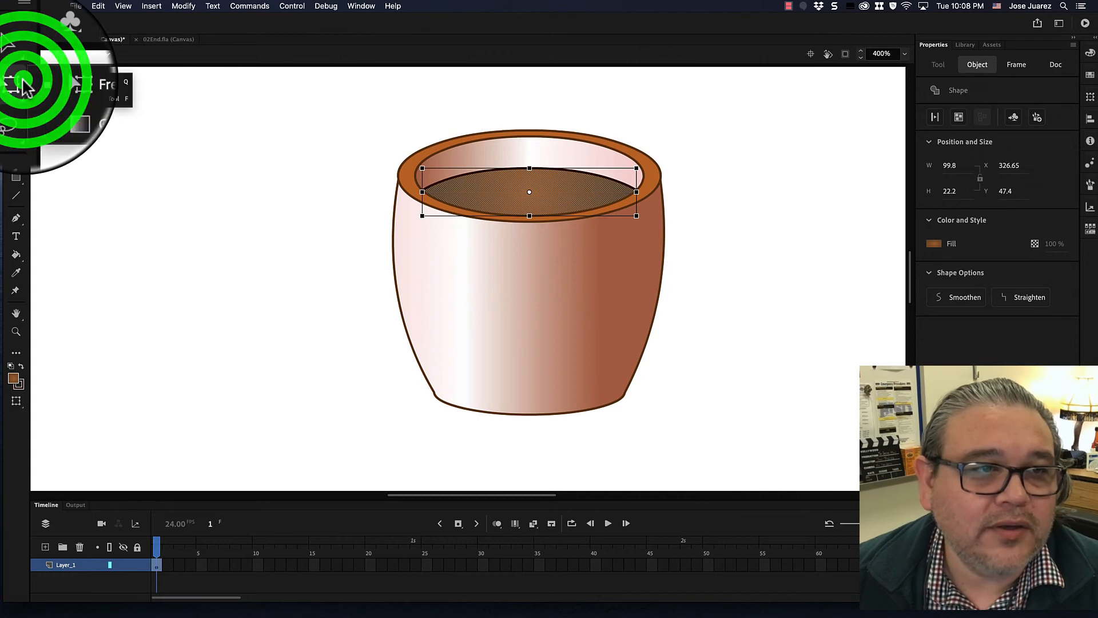
{"action": "left_click", "coordinate": [57, 95]}
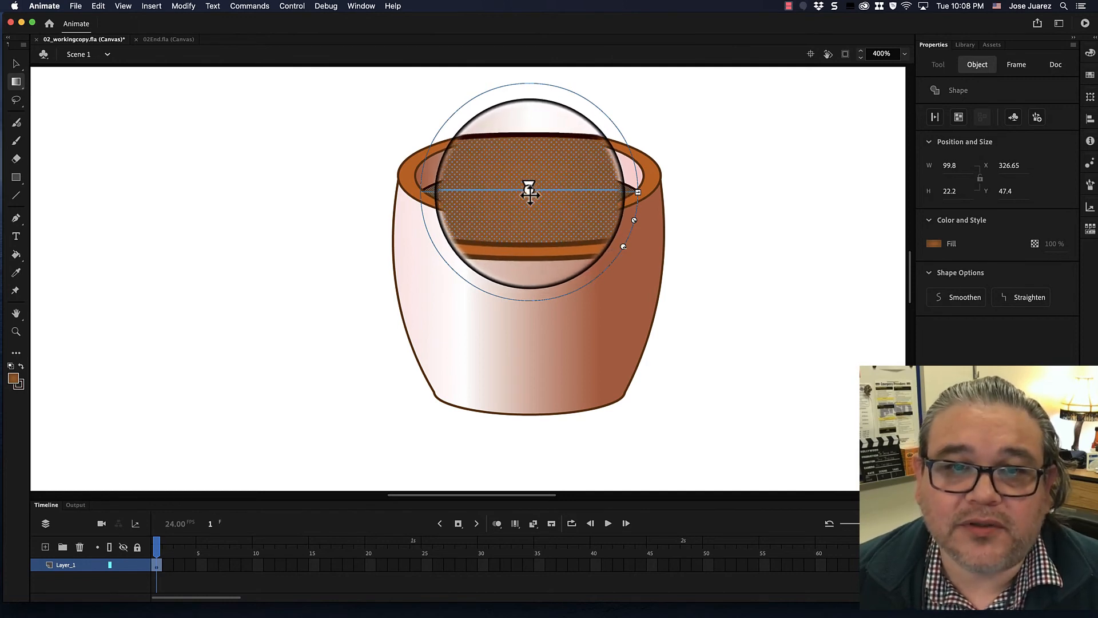
{"action": "left_click_drag", "start_coordinate": [530, 192], "coordinate": [581, 192]}
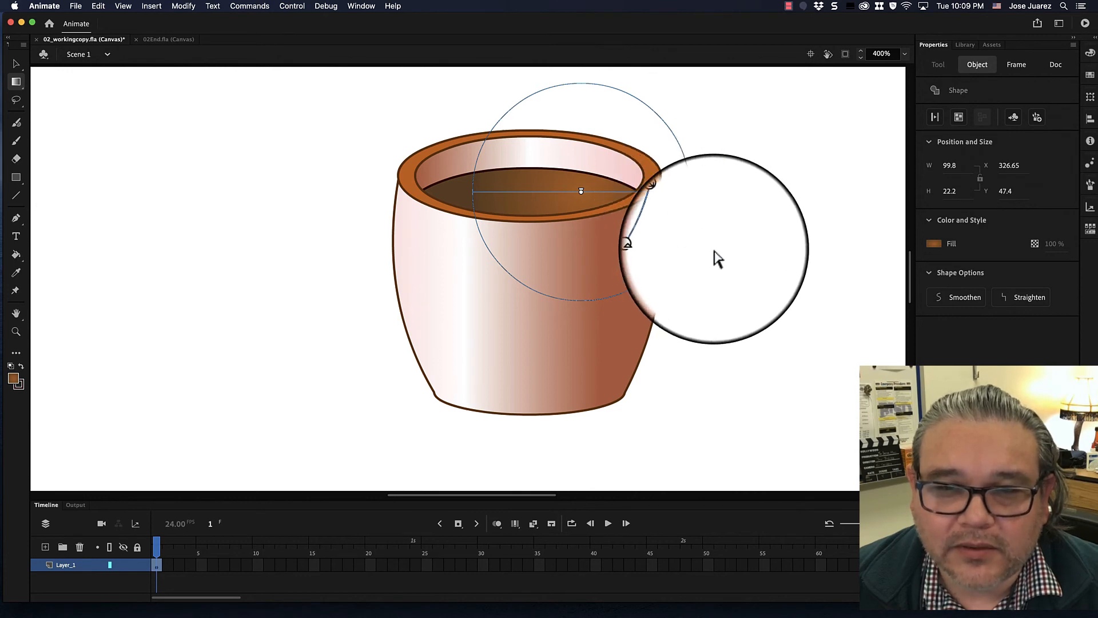
- Stretch the coffee surface's radial gradient wider horizontally and nudge its center slightly back left
{"action": "left_click", "coordinate": [694, 233]}
{"action": "left_click", "coordinate": [502, 184]}
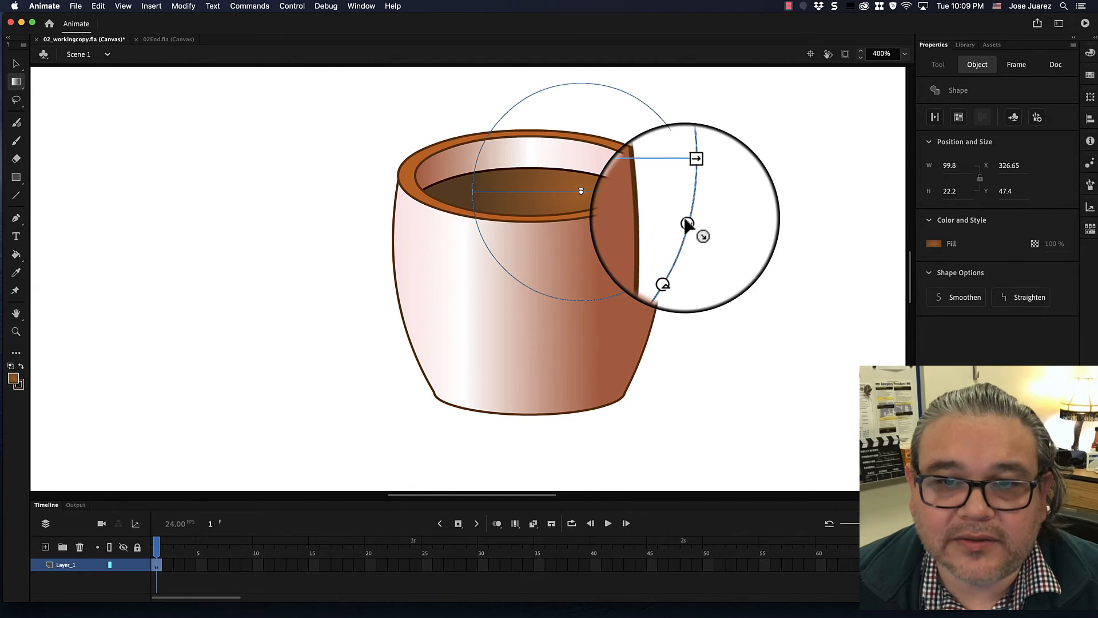
{"action": "left_click_drag", "start_coordinate": [687, 225], "coordinate": [686, 227]}
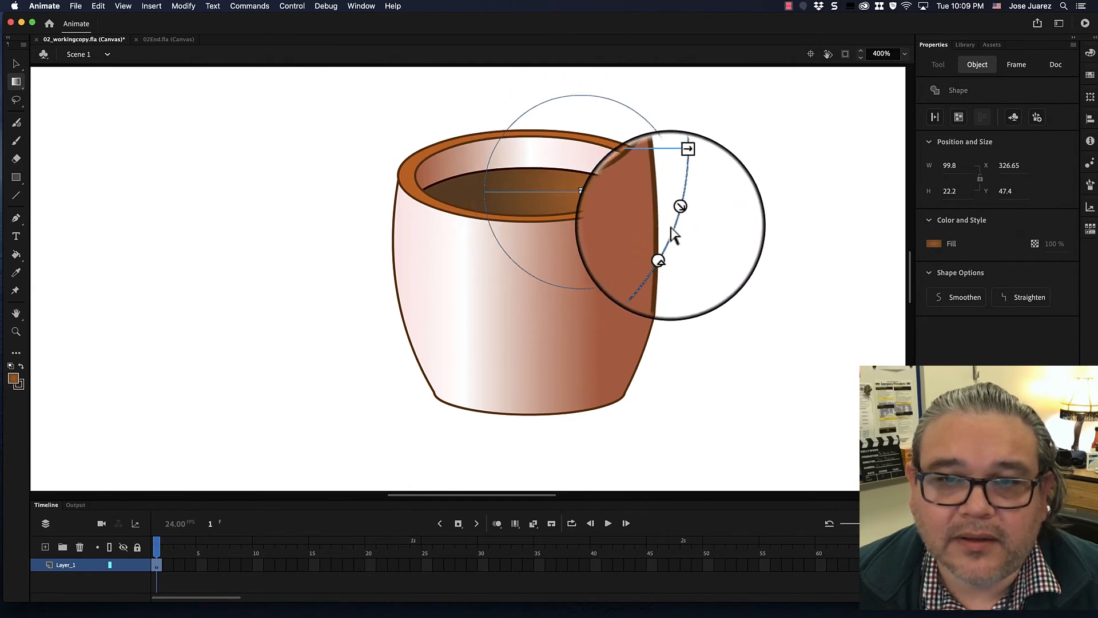
{"action": "left_click", "coordinate": [675, 192]}
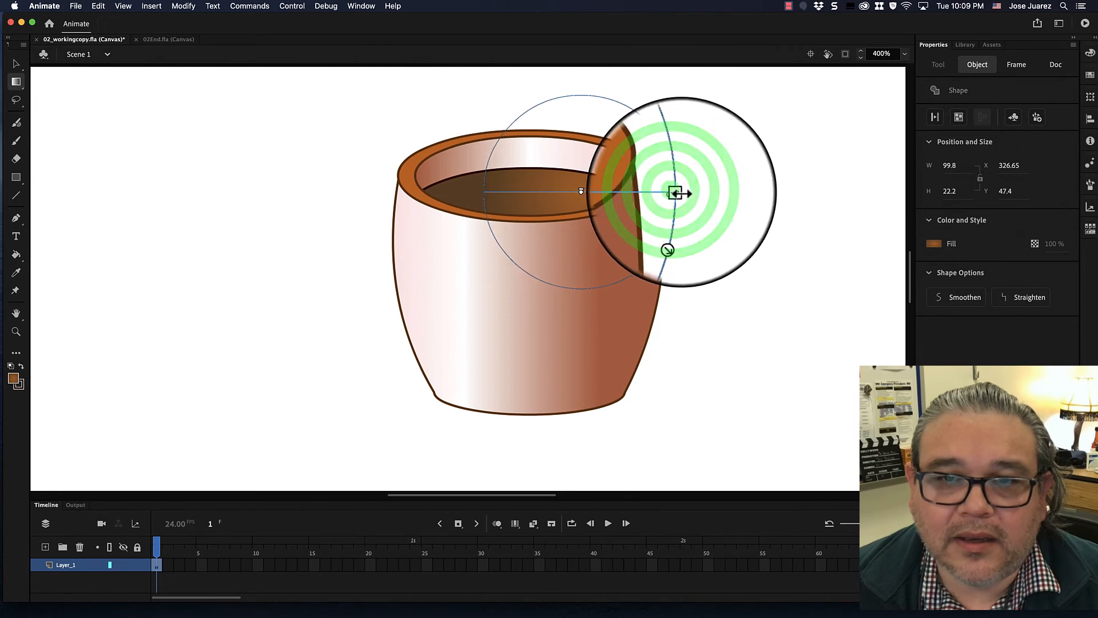
{"action": "mouse_move", "coordinate": [675, 192]}
{"action": "left_mouse_down"}
{"action": "mouse_move", "coordinate": [740, 194]}
{"action": "mouse_move", "coordinate": [732, 220]}
{"action": "mouse_move", "coordinate": [663, 197]}
{"action": "mouse_move", "coordinate": [694, 196]}
{"action": "left_mouse_up"}
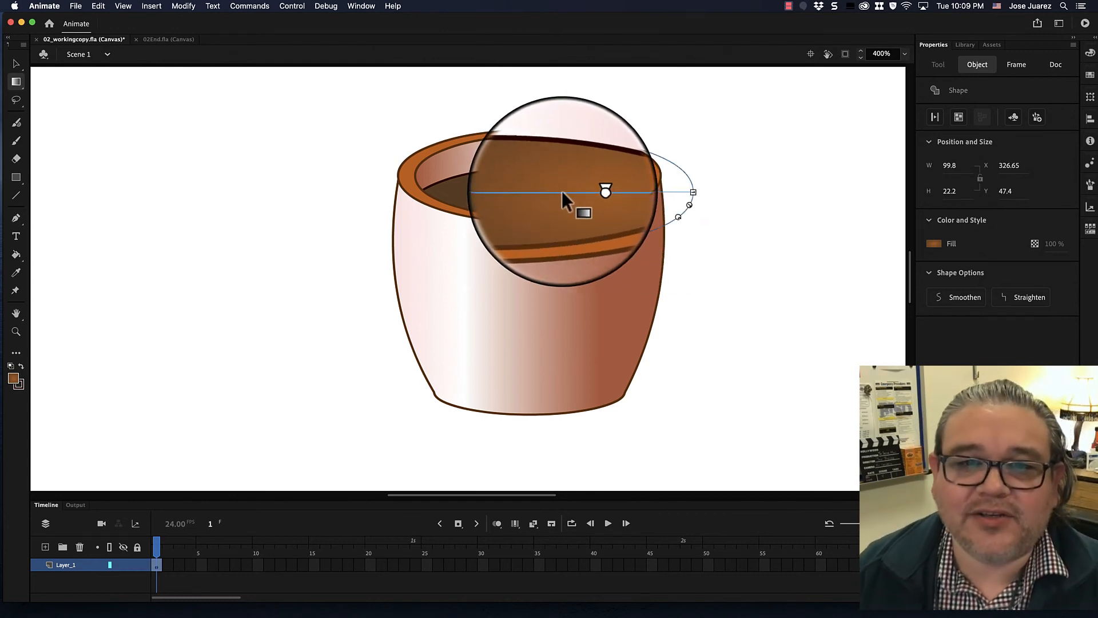
{"action": "left_click_drag", "start_coordinate": [582, 192], "coordinate": [563, 192]}
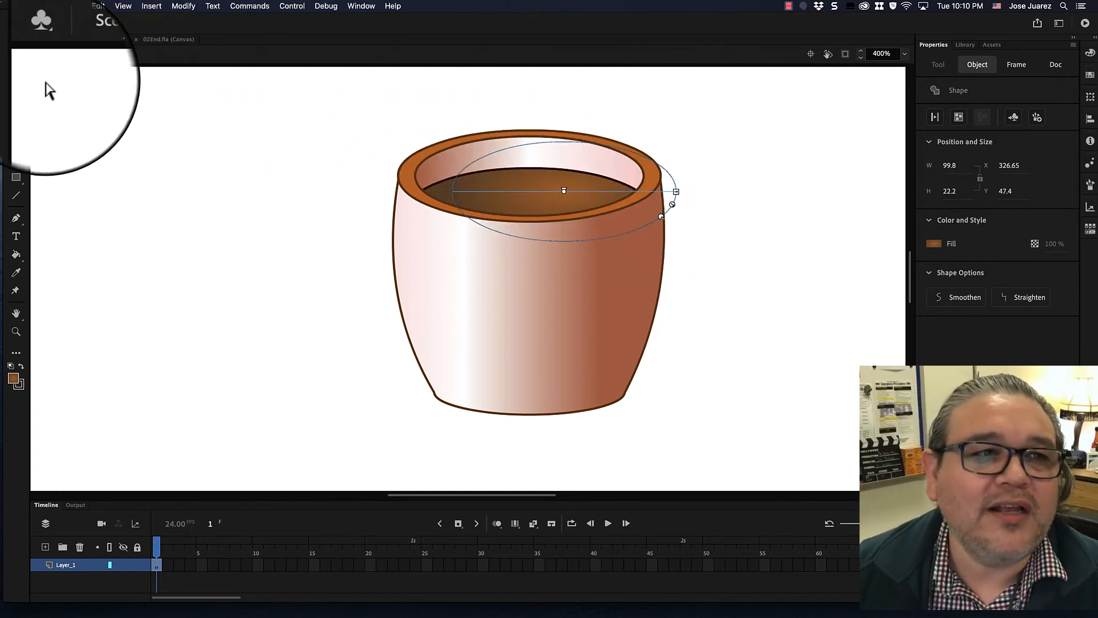
- Select the entire coffee pot drawing and group it
{"action": "left_click", "coordinate": [16, 64]}
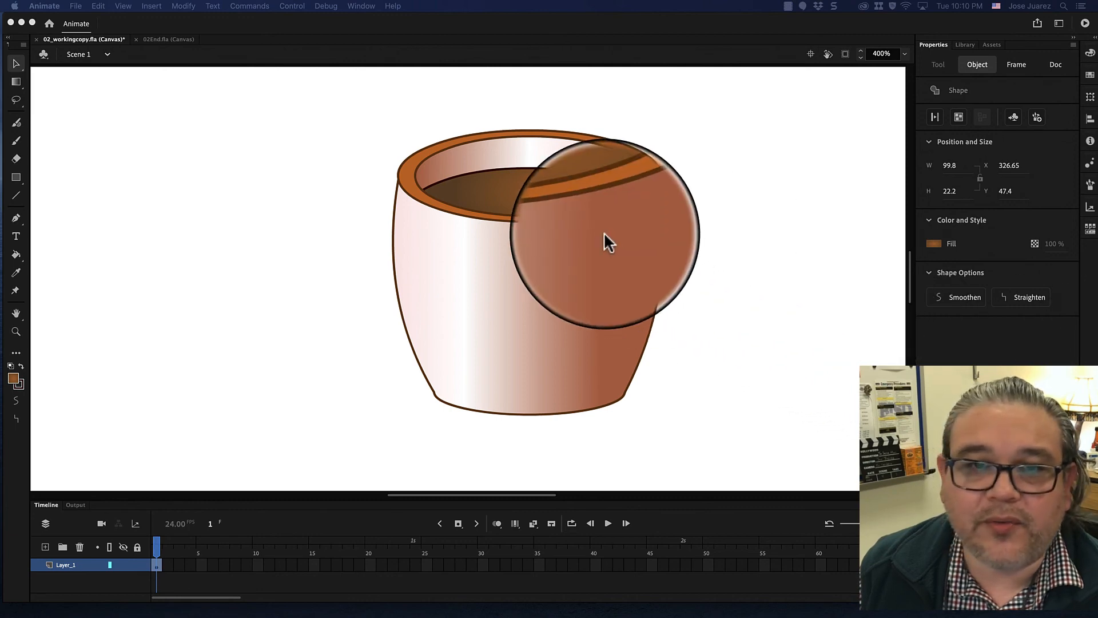
{"action": "left_click", "coordinate": [369, 108]}
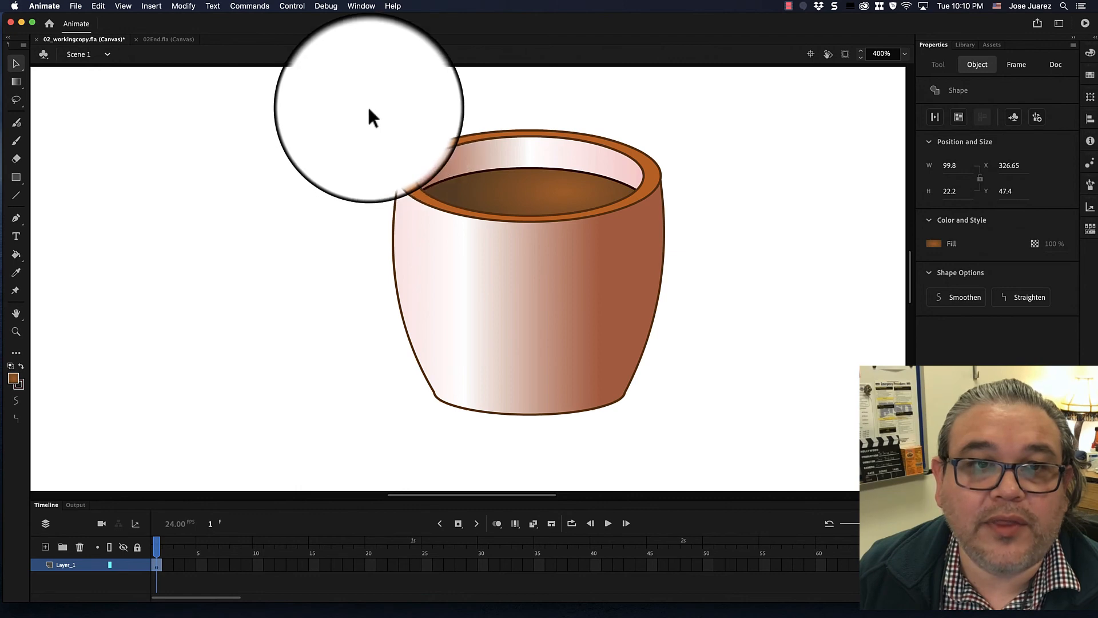
{"action": "left_click_drag", "start_coordinate": [369, 108], "coordinate": [703, 450]}
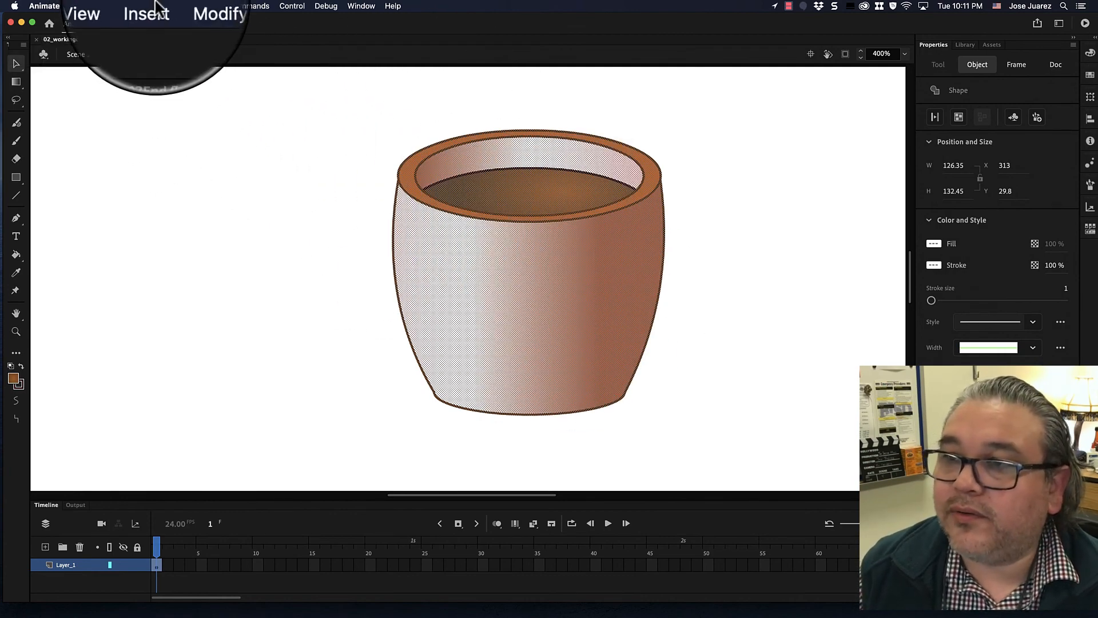
{"action": "left_click", "coordinate": [186, 8]}
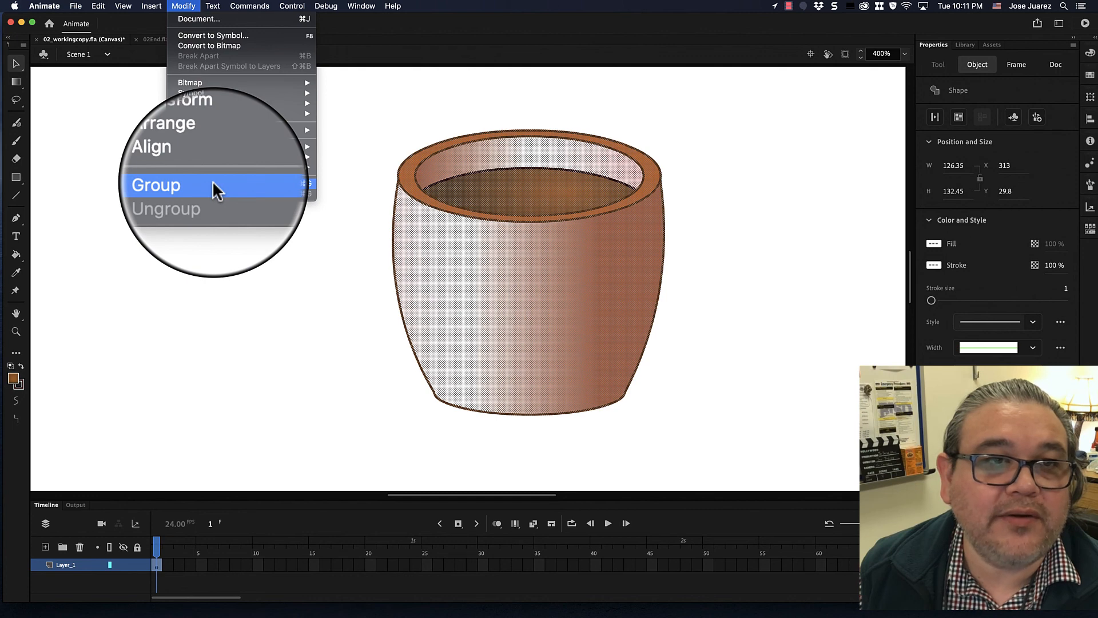
{"action": "left_click", "coordinate": [122, 188]}
{"action": "left_click", "coordinate": [183, 6]}
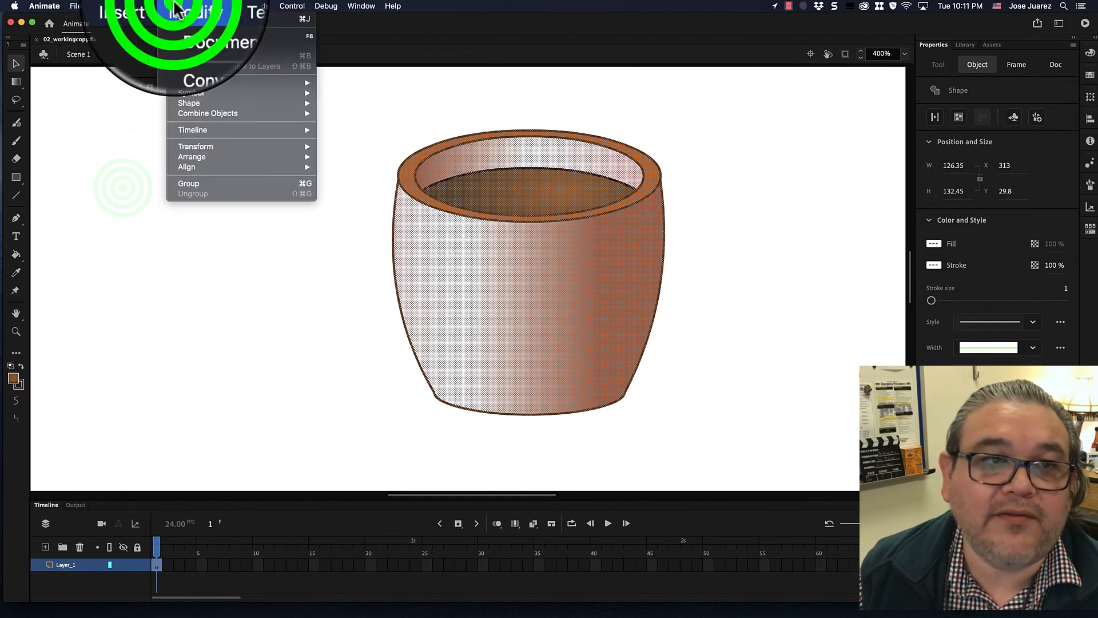
{"action": "left_click", "coordinate": [211, 180]}
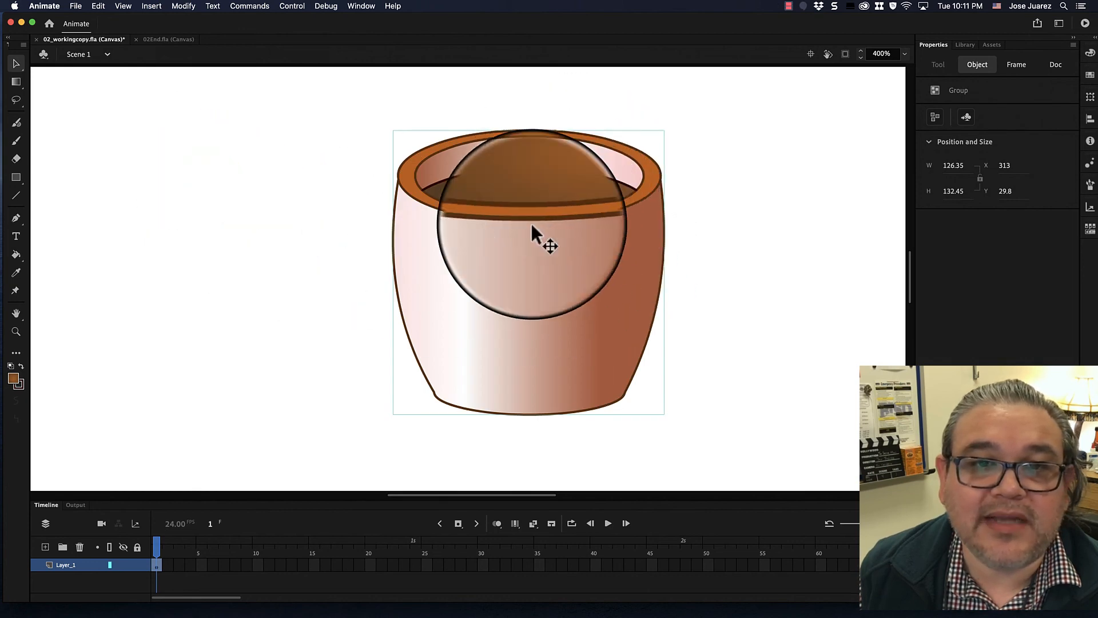
- Nudge the grouped pot slightly up and left, then open the group for editing
{"action": "mouse_move", "coordinate": [520, 246]}
{"action": "left_mouse_down"}
{"action": "mouse_move", "coordinate": [507, 253]}
{"action": "mouse_move", "coordinate": [426, 212]}
{"action": "mouse_move", "coordinate": [387, 216]}
{"action": "mouse_move", "coordinate": [498, 242]}
{"action": "mouse_move", "coordinate": [495, 255]}
{"action": "left_mouse_up"}
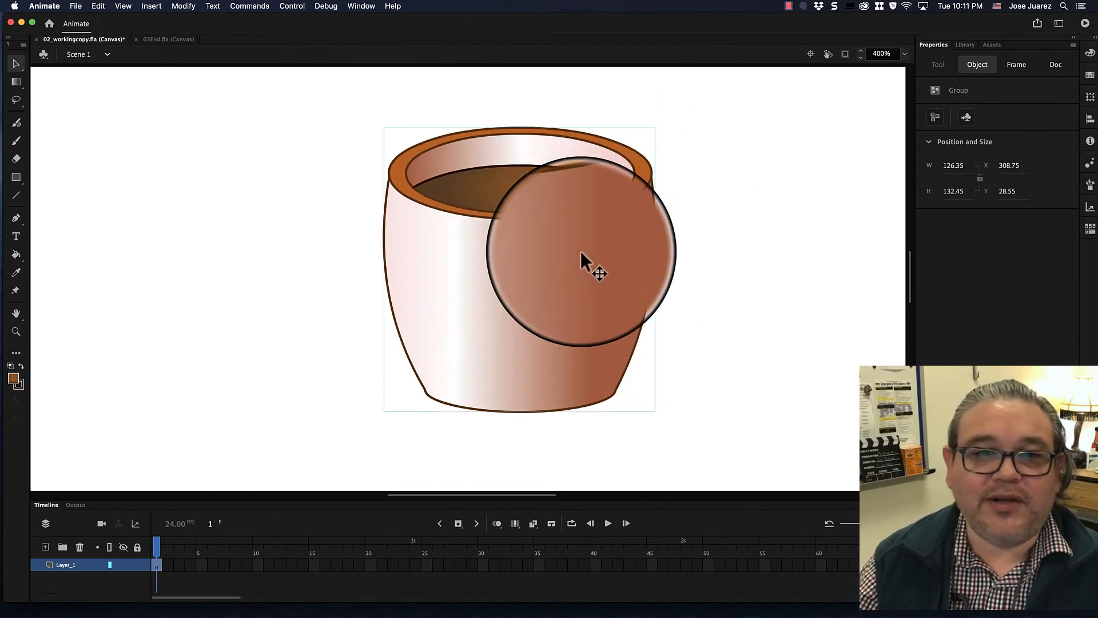
{"action": "left_click_drag", "start_coordinate": [581, 256], "coordinate": [580, 250]}
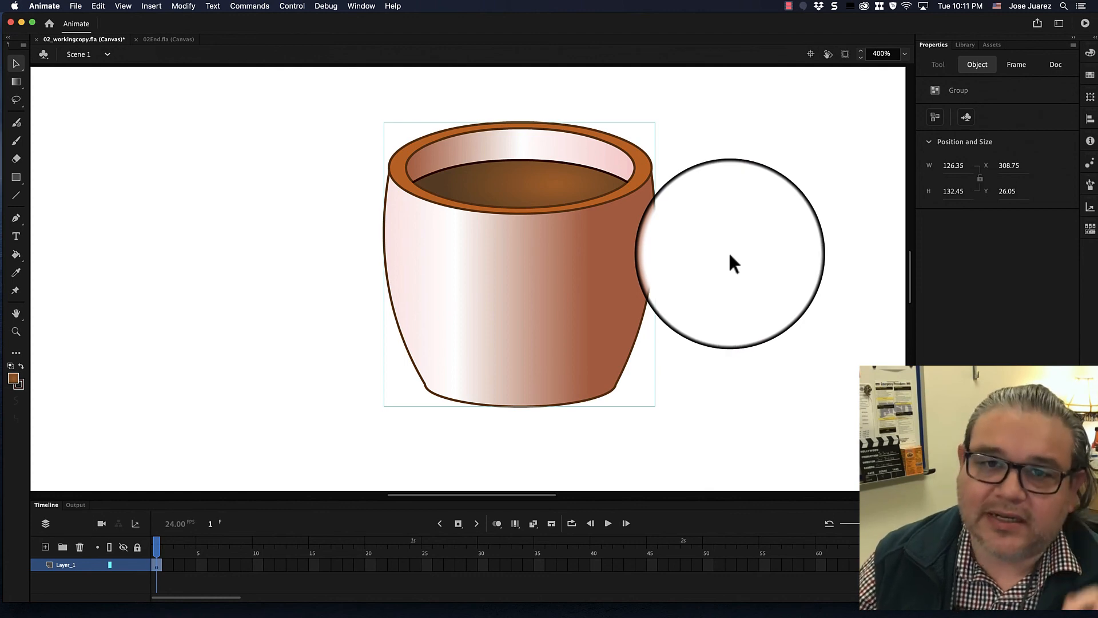
{"action": "double_click", "coordinate": [517, 183]}
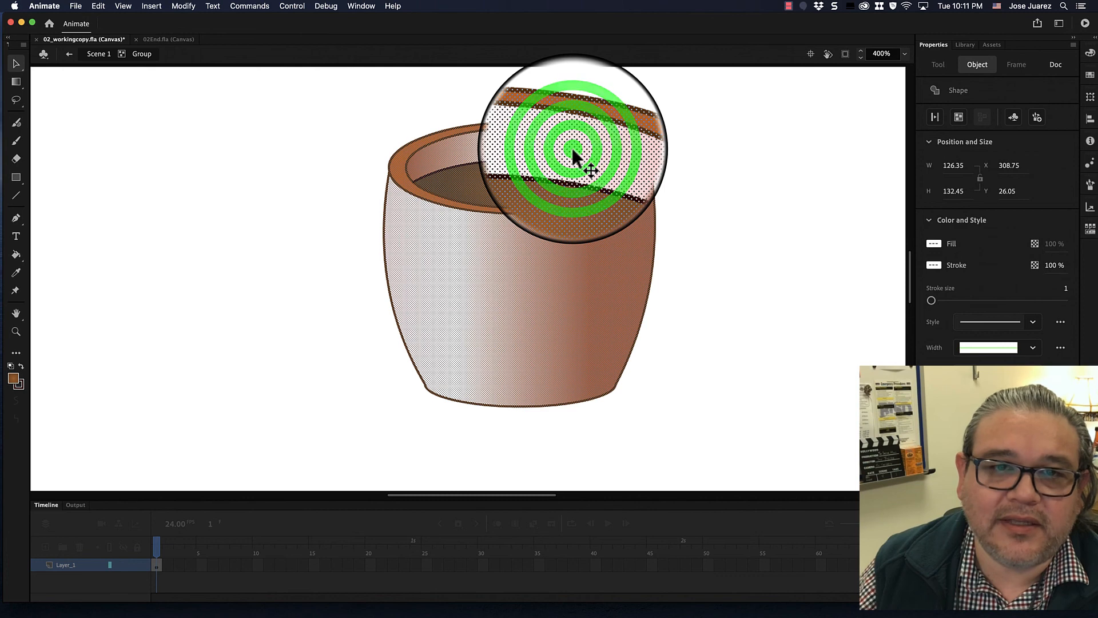
{"action": "left_click", "coordinate": [701, 132]}
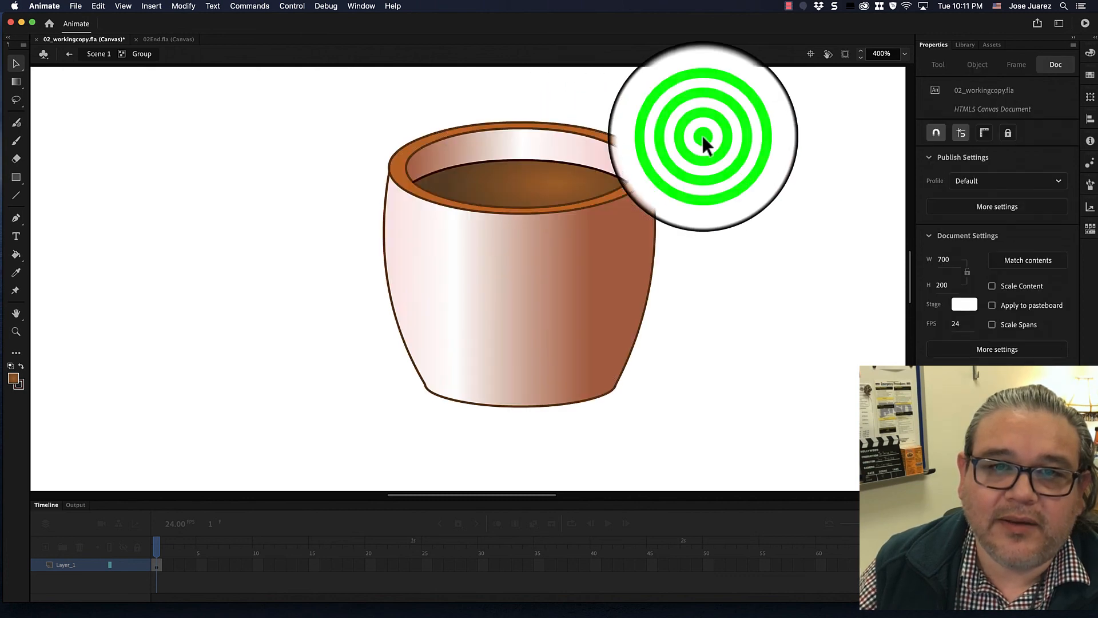
- Inspect the separate shapes inside the group by selecting the rim interior, the body and the rim in turn
{"action": "left_click", "coordinate": [579, 148]}
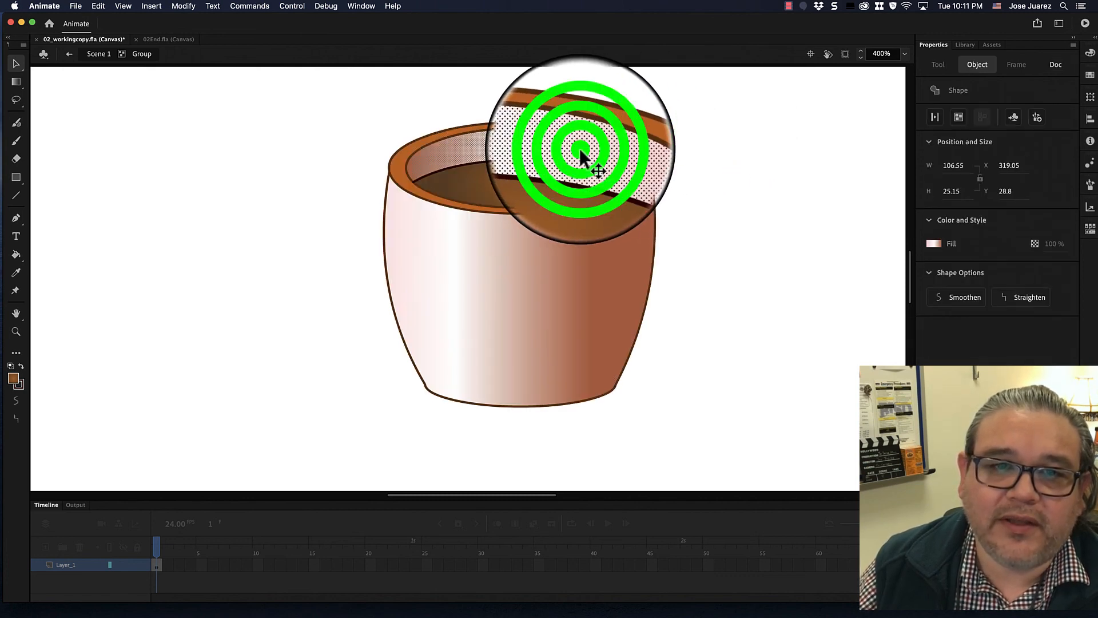
{"action": "left_click", "coordinate": [702, 131]}
{"action": "left_click", "coordinate": [565, 218]}
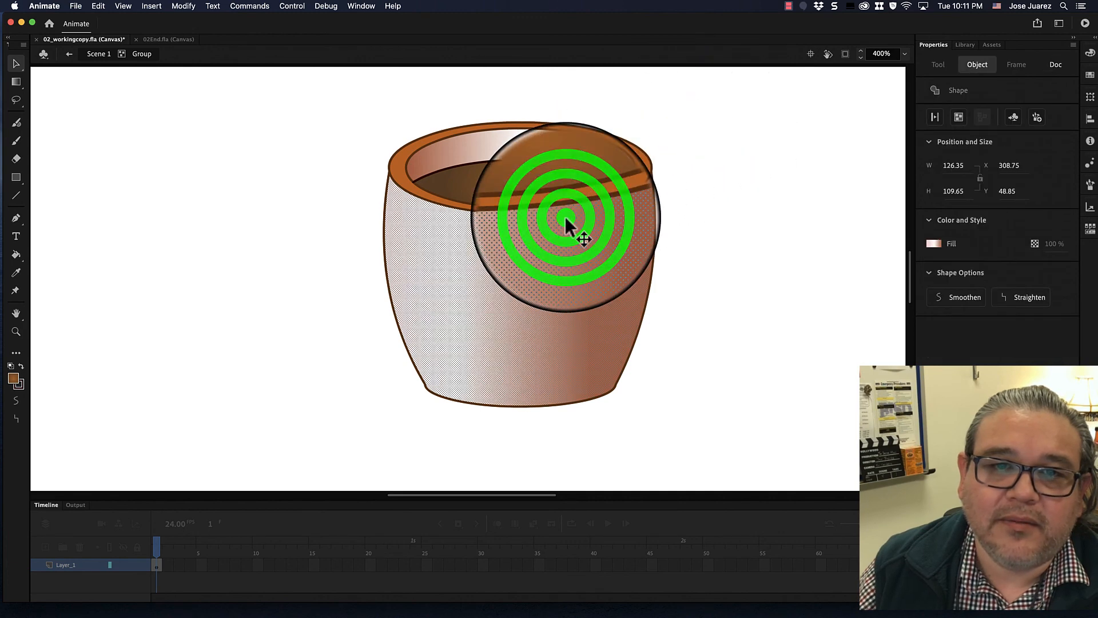
{"action": "left_click", "coordinate": [558, 207]}
{"action": "left_click", "coordinate": [558, 190]}
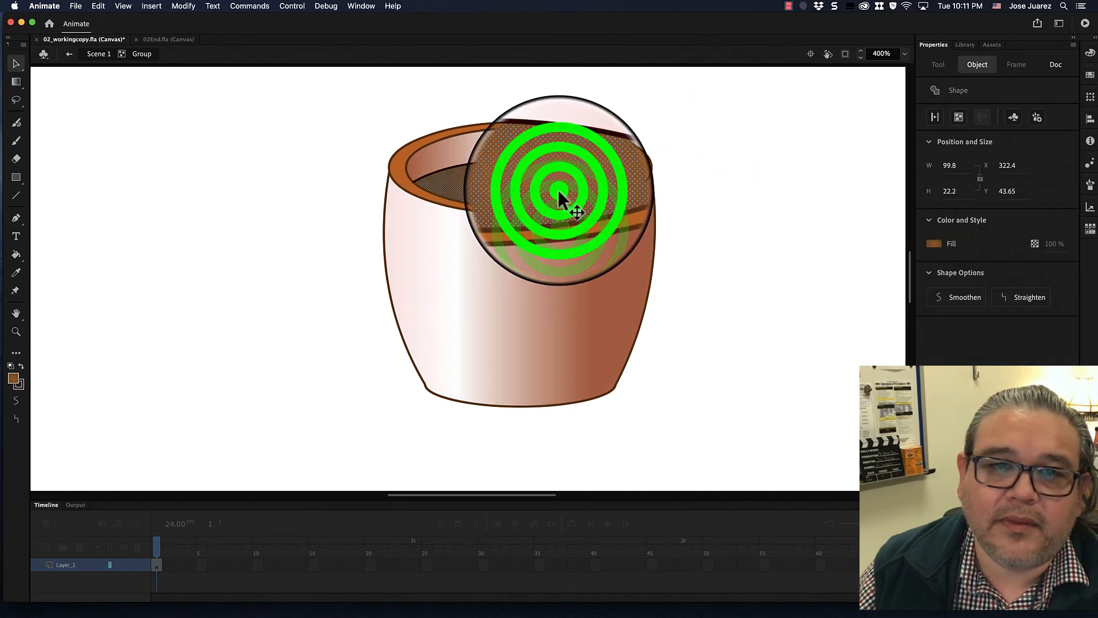
{"action": "left_click", "coordinate": [741, 189]}
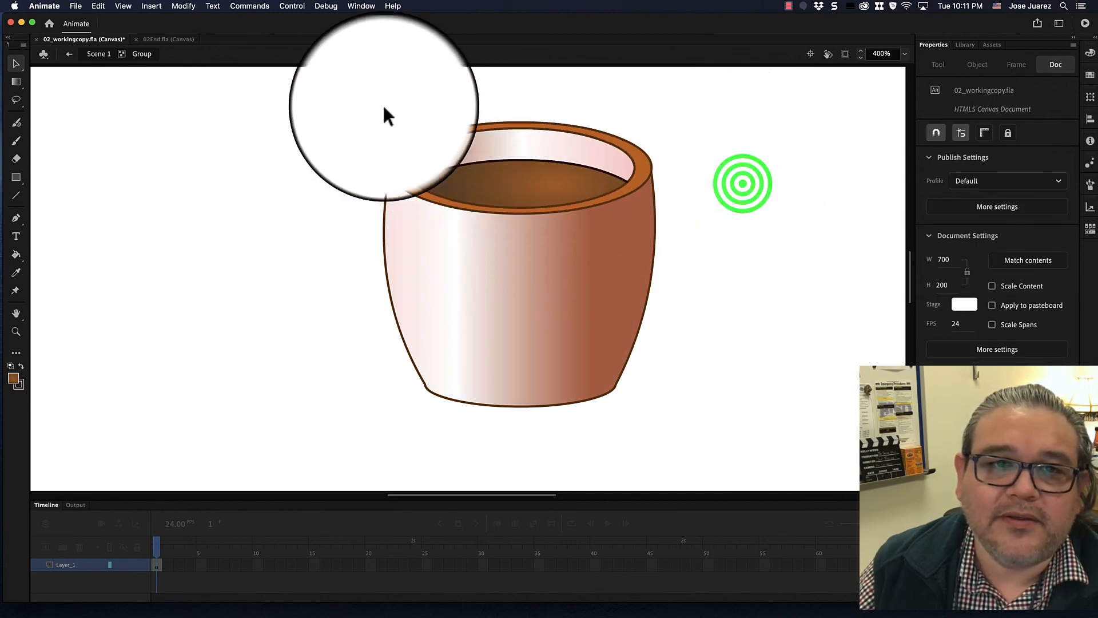
- Select all the shapes inside the group and group them together
{"action": "left_click_drag", "start_coordinate": [355, 100], "coordinate": [673, 419]}
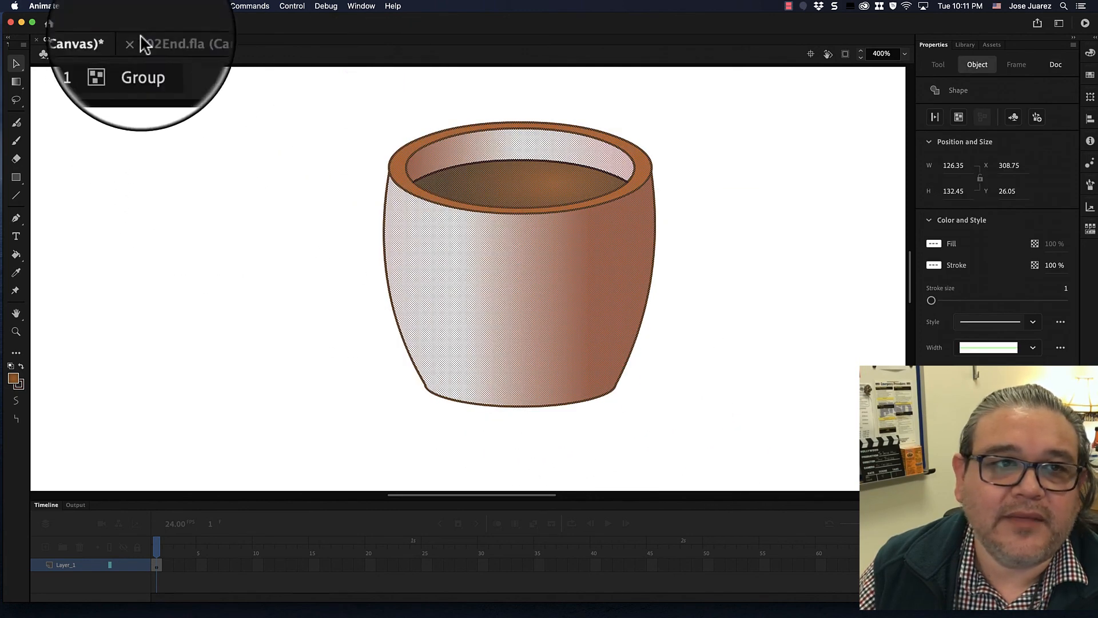
{"action": "left_click", "coordinate": [183, 6]}
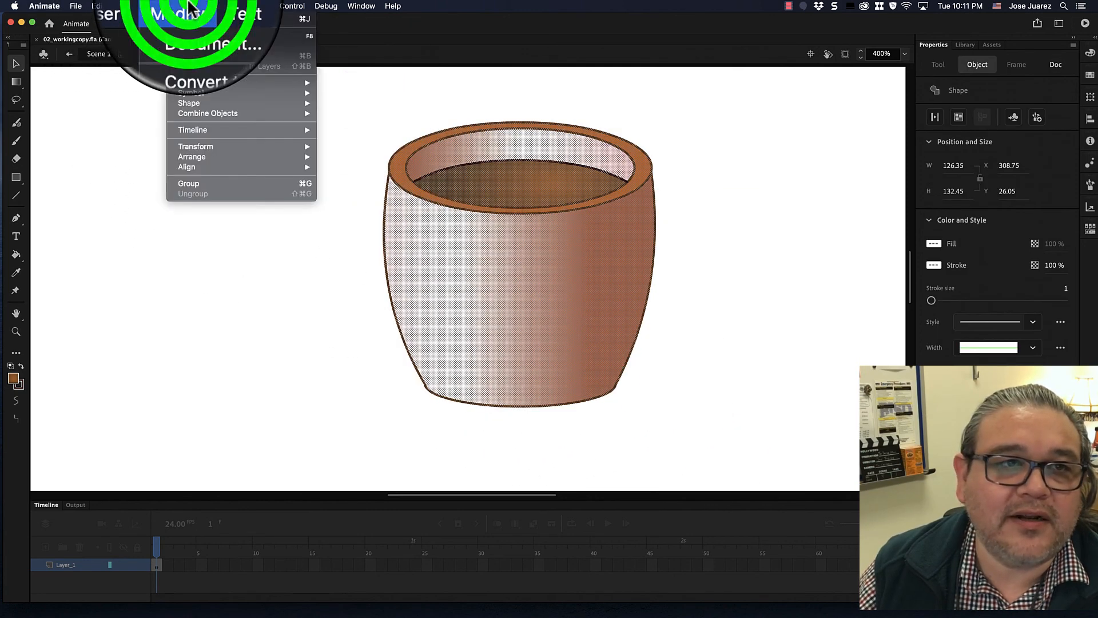
{"action": "left_click", "coordinate": [216, 183]}
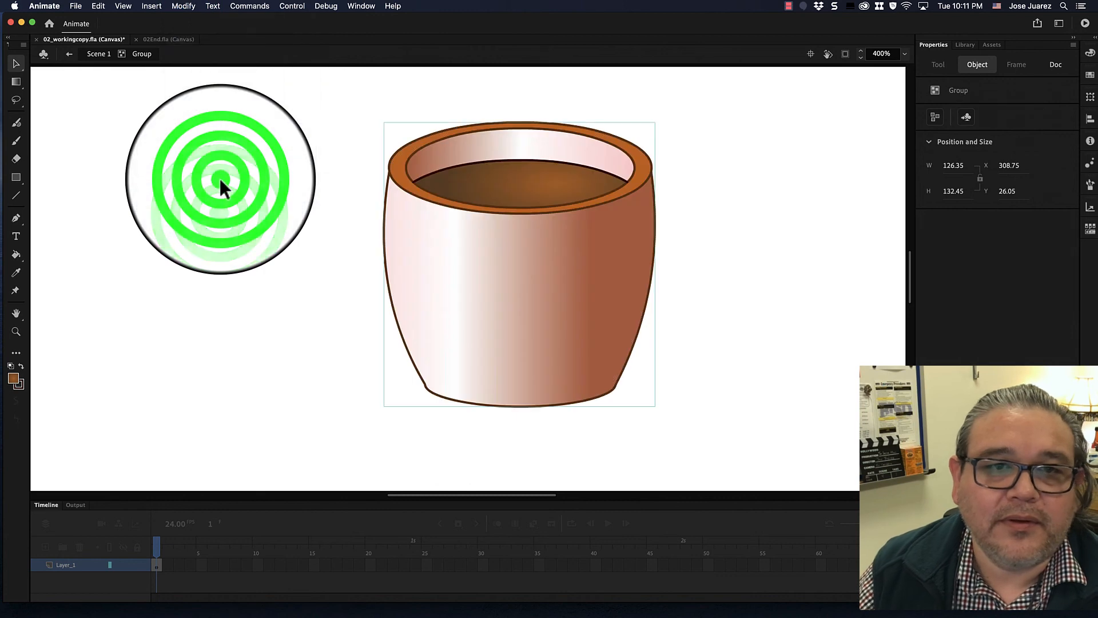
{"action": "left_click", "coordinate": [221, 184]}
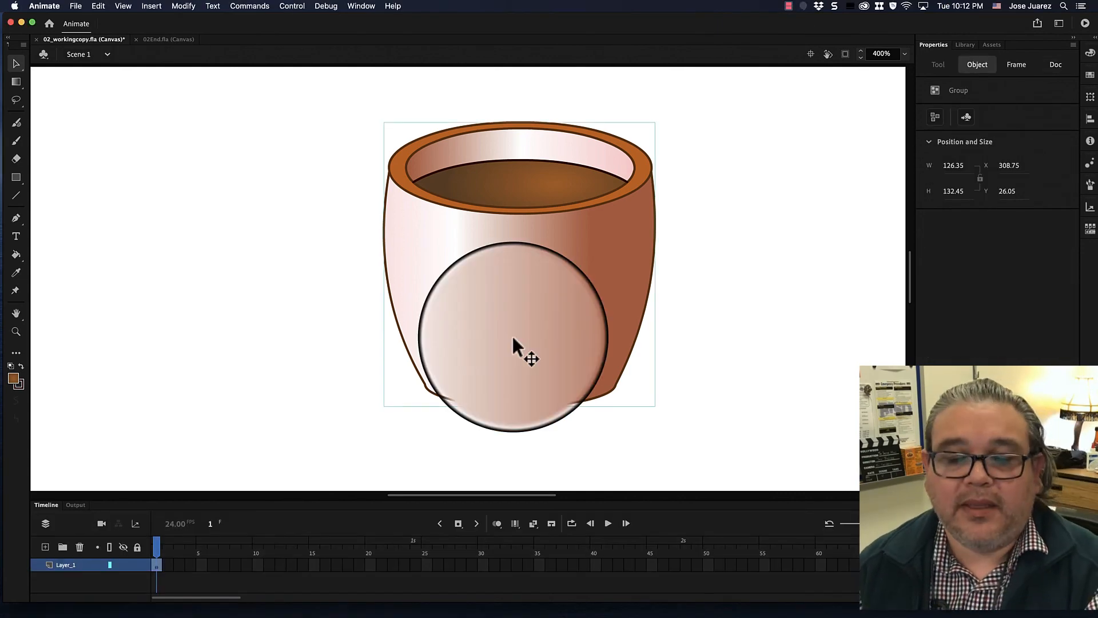
- Rename the drawing's layer as Coffee Cup
{"action": "left_click_drag", "start_coordinate": [511, 334], "coordinate": [568, 348]}
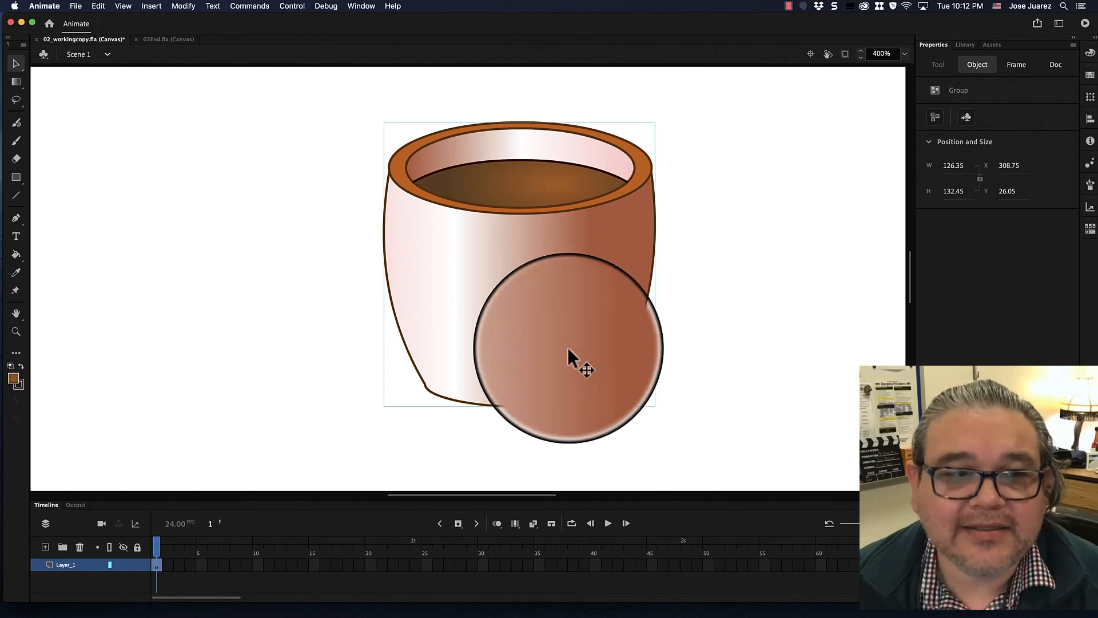
{"action": "key", "text": "Delete"}
{"action": "left_click", "coordinate": [64, 566]}
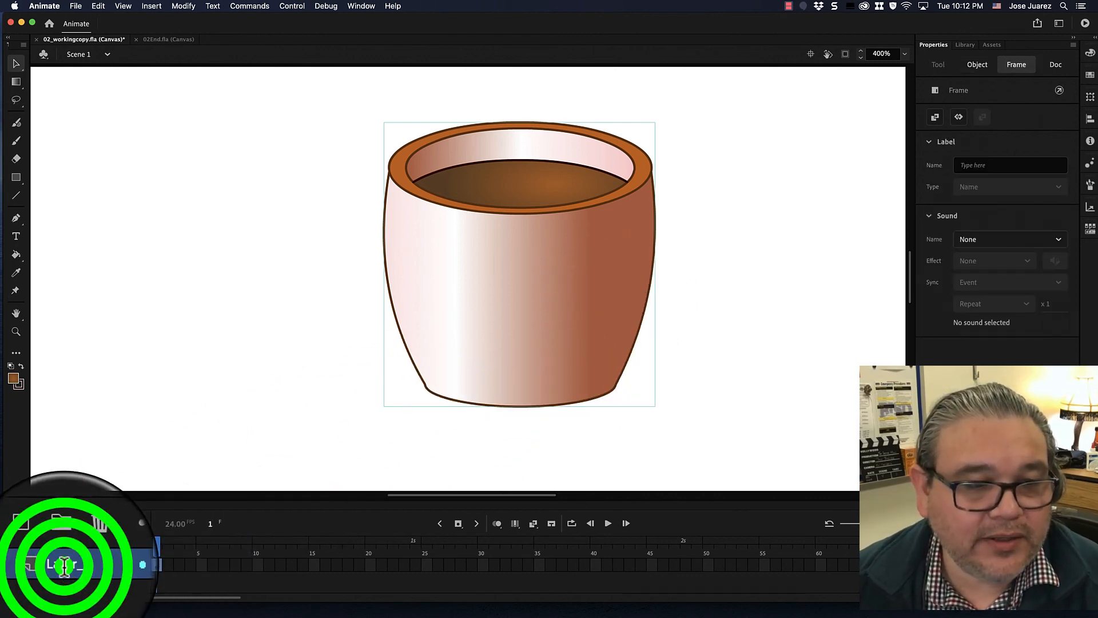
{"action": "double_click", "coordinate": [64, 566]}
{"action": "type", "text": "c"}
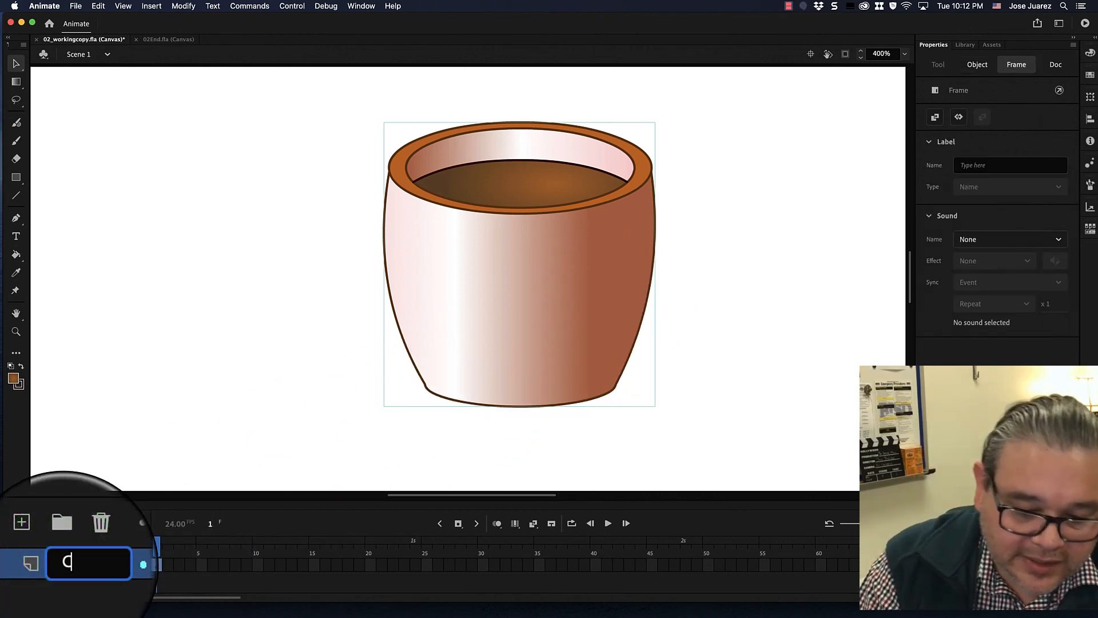
{"action": "type", "text": "o"}
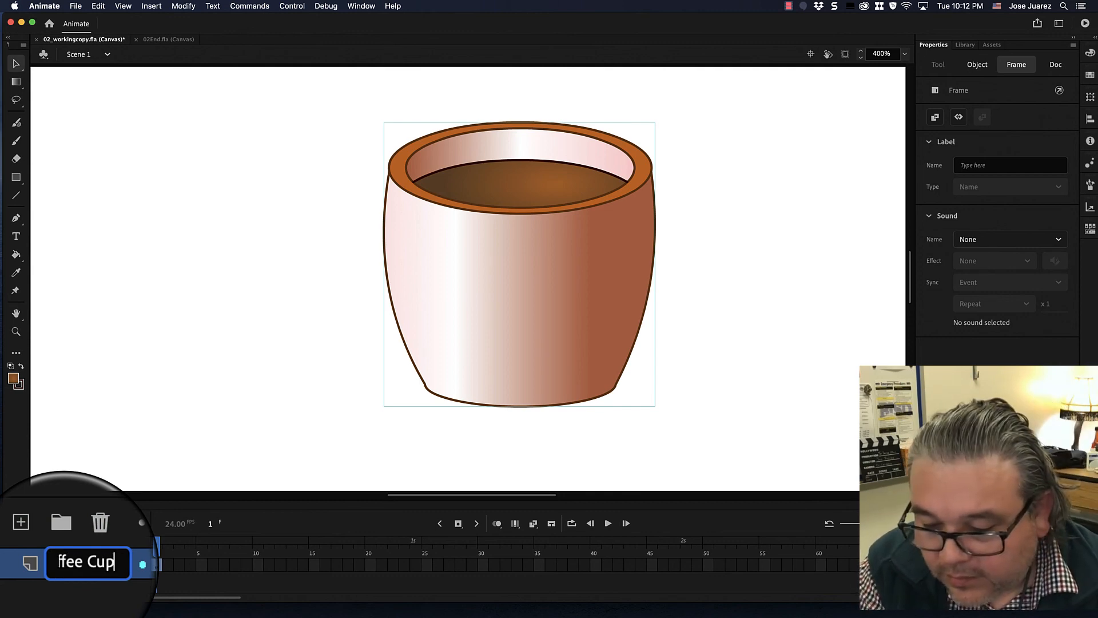
{"action": "type", "text": "ffee Cup"}
{"action": "key", "text": "Return"}
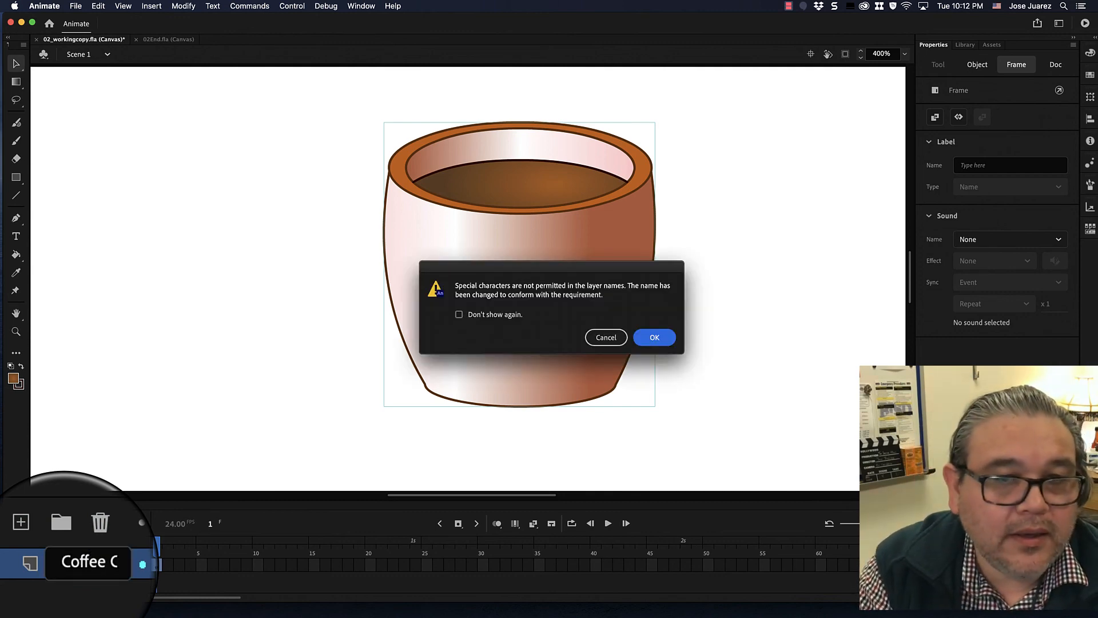
{"action": "left_click", "coordinate": [662, 333]}
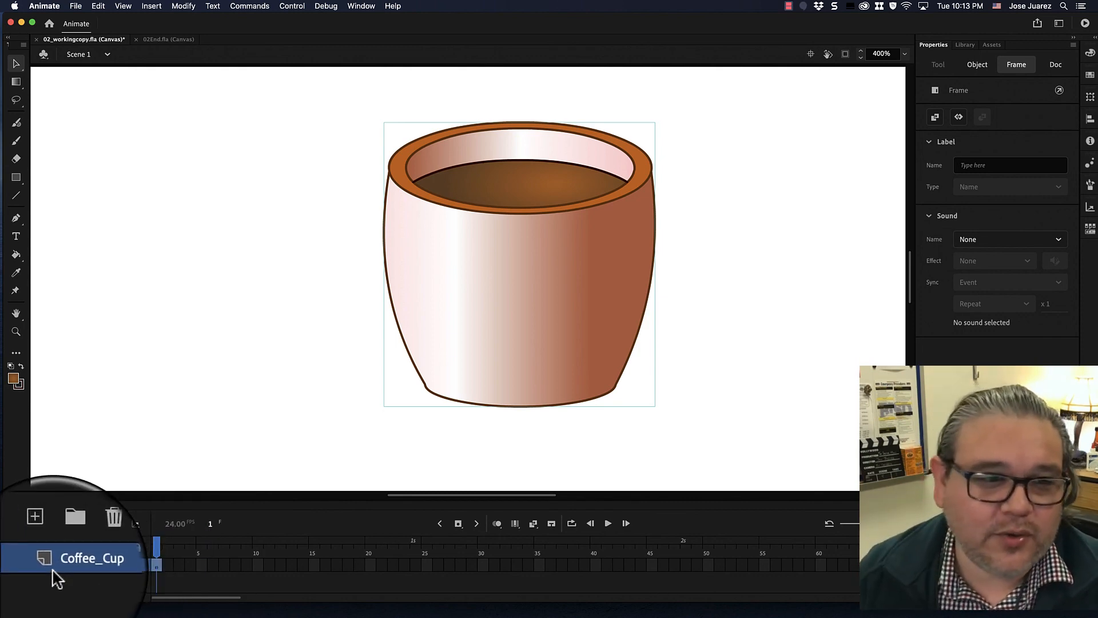
- Save the document
{"action": "left_click", "coordinate": [76, 6]}
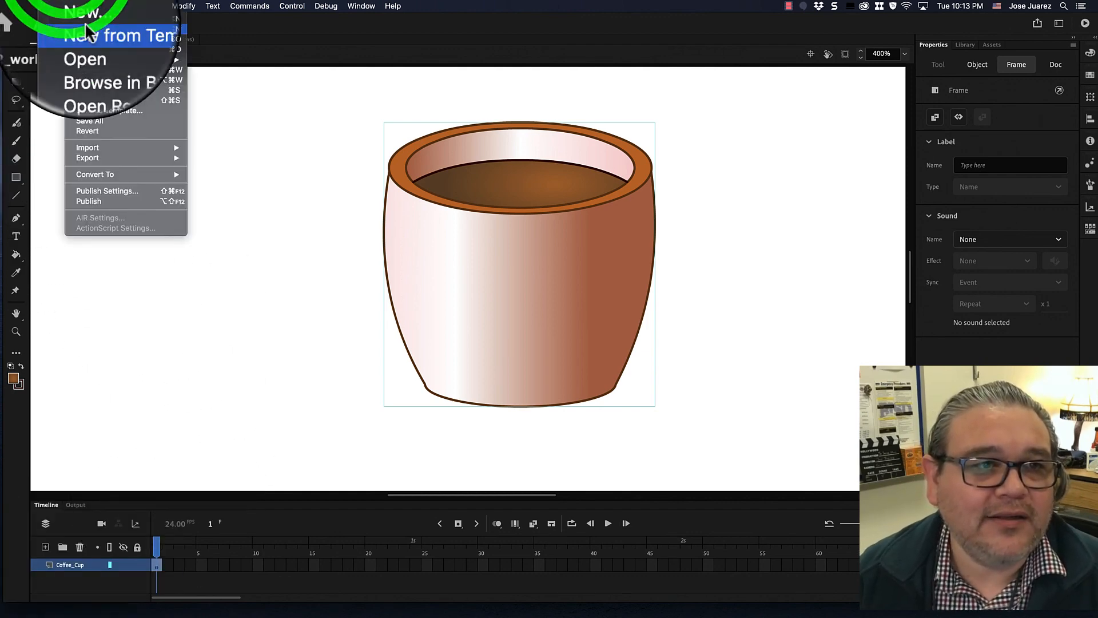
{"action": "left_click", "coordinate": [87, 85]}
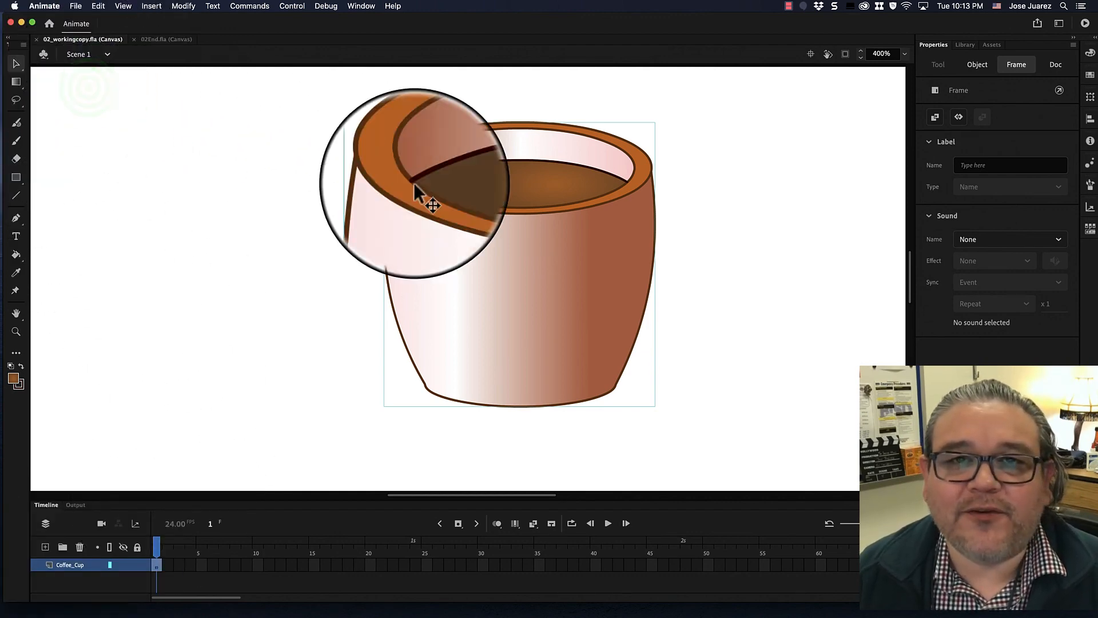